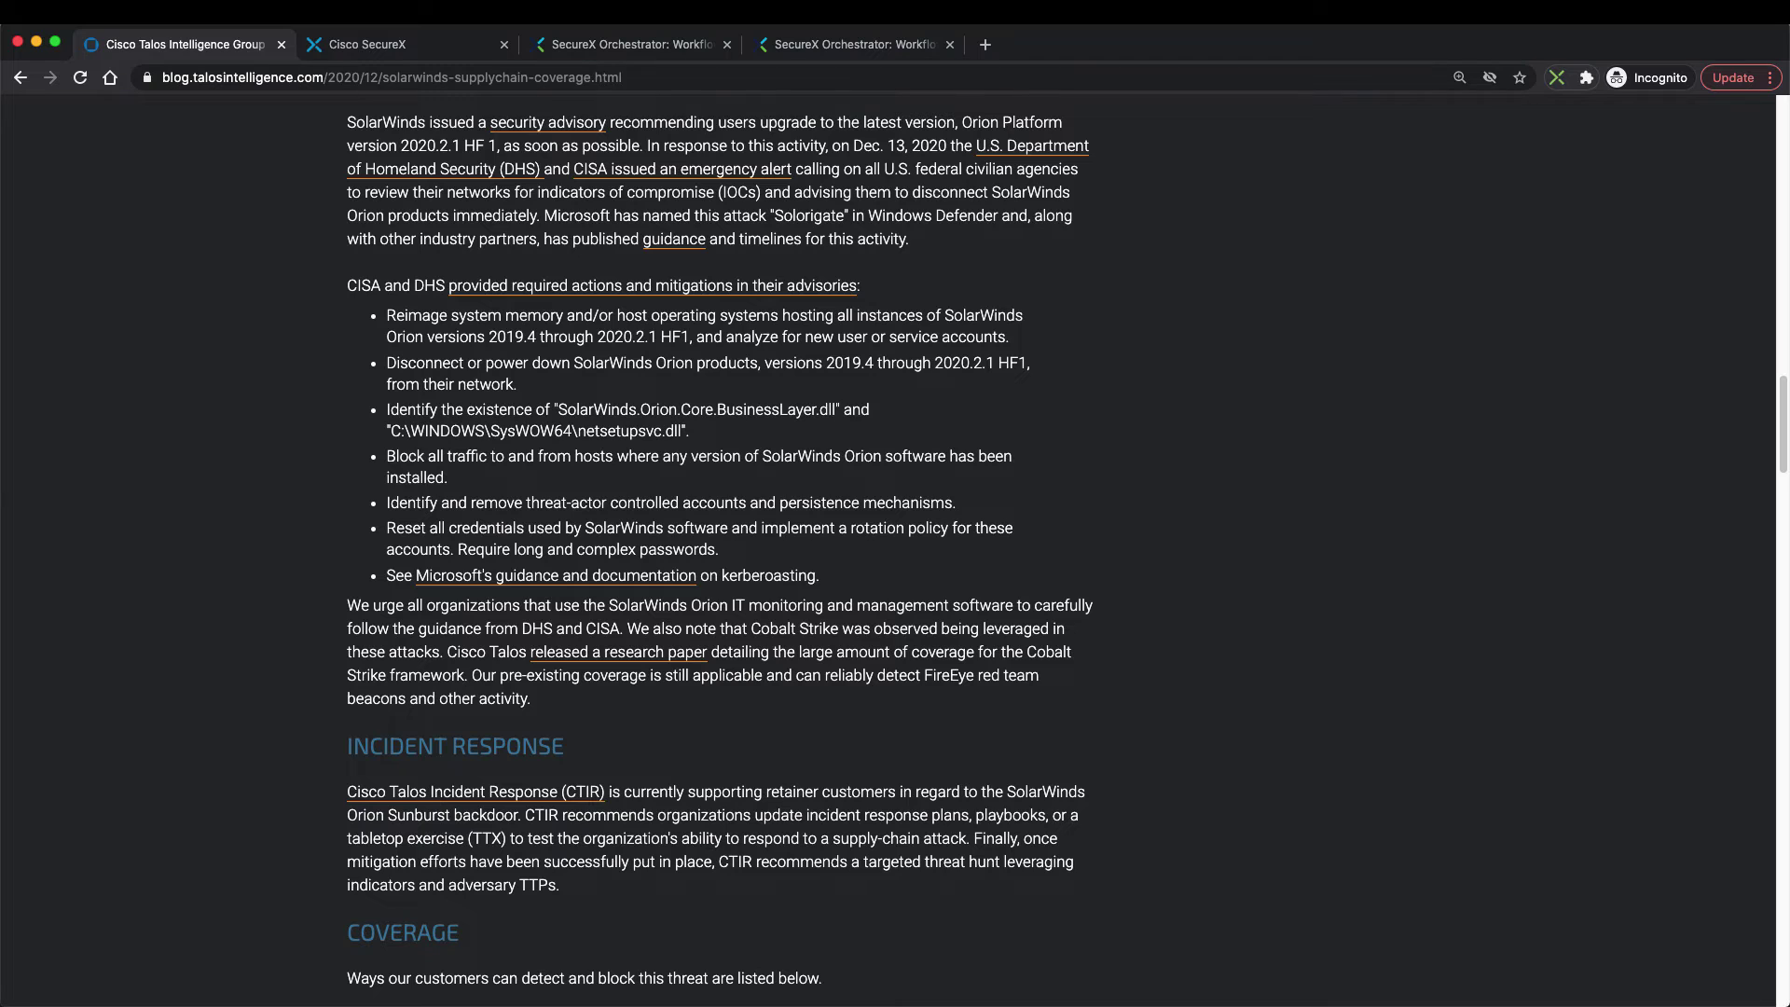
# Review the SolarWinds blog post's coverage section and its indicators of compromise, including the domains, IP addresses and SHA256 hashes
pyautogui.scroll(-6, 720, 550)
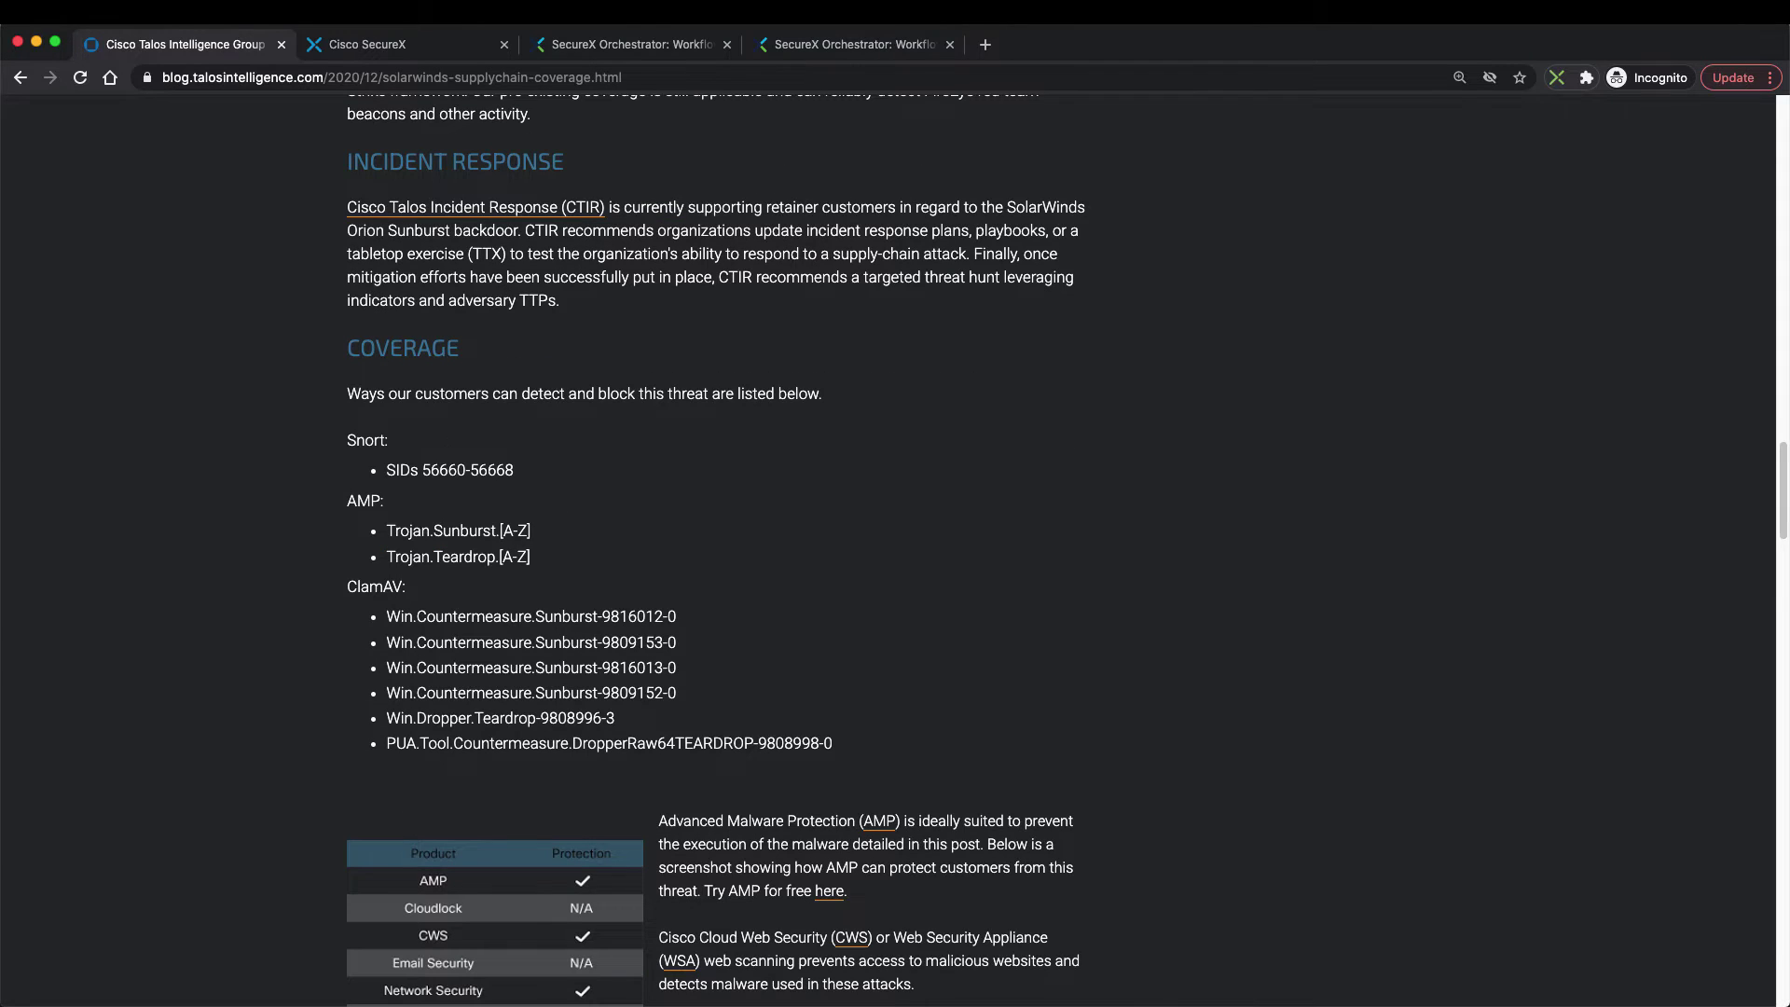
pyautogui.scroll(-20, 716, 550)
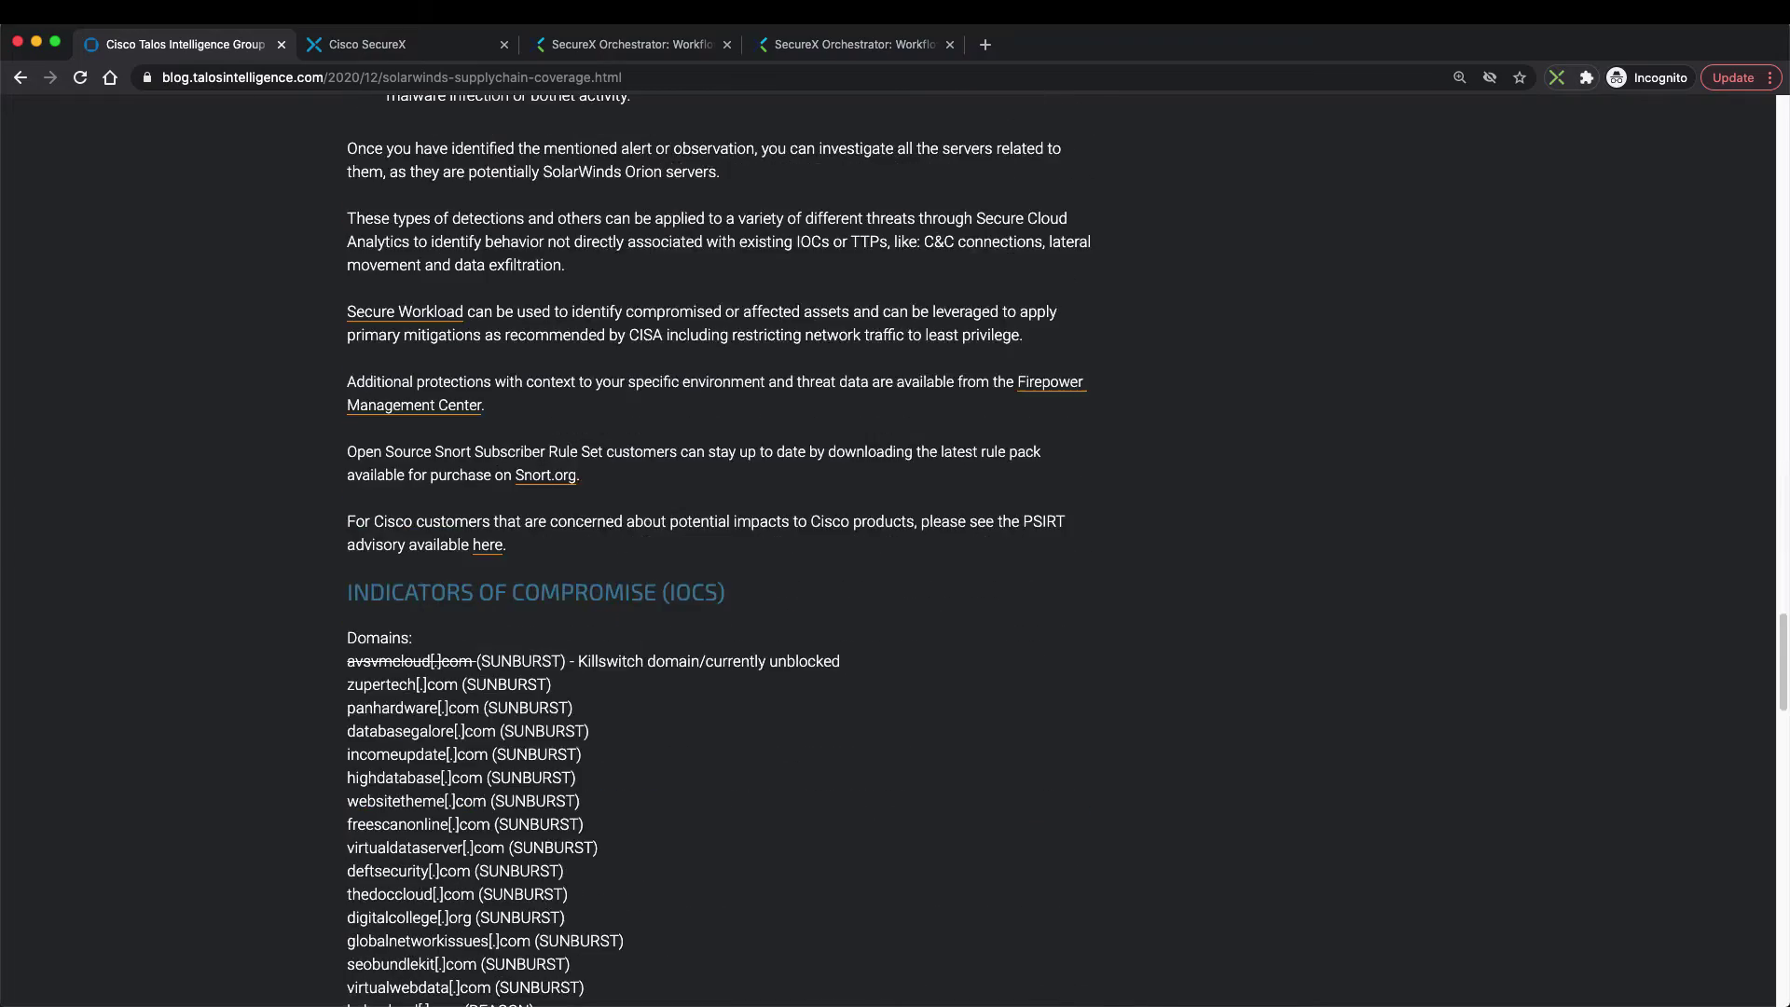
pyautogui.scroll(-11, 716, 550)
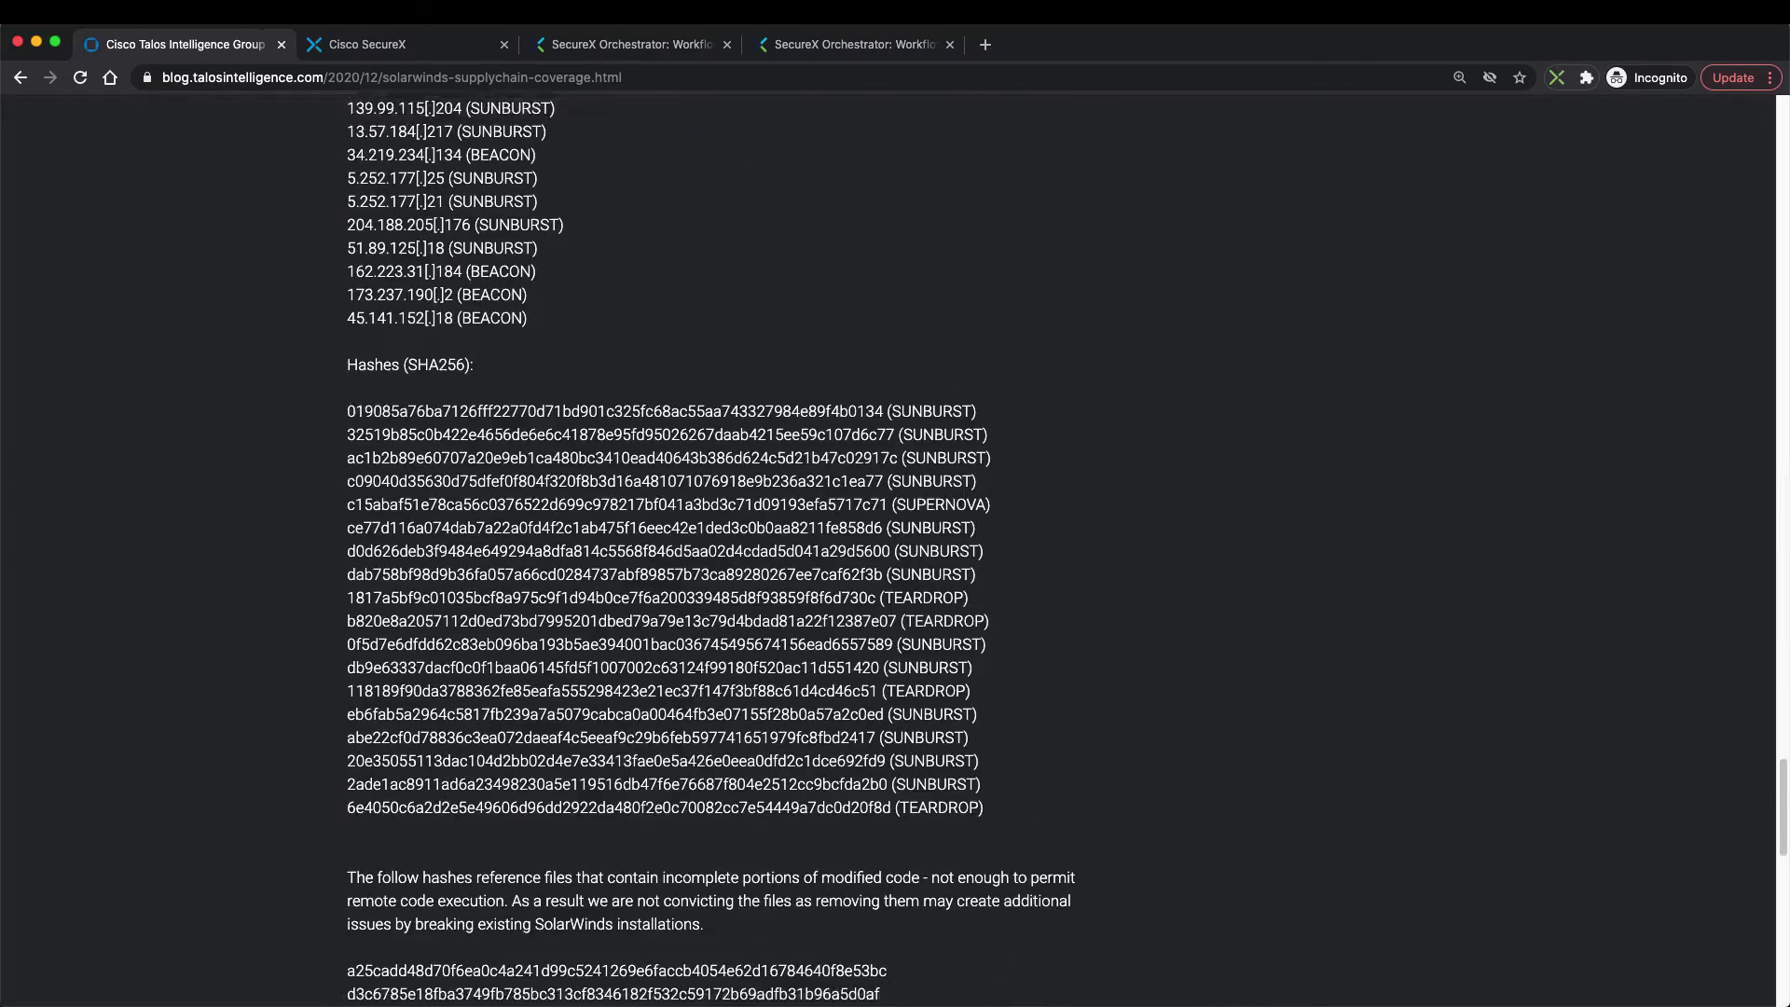
pyautogui.scroll(10, 716, 550)
pyautogui.scroll(20, 716, 550)
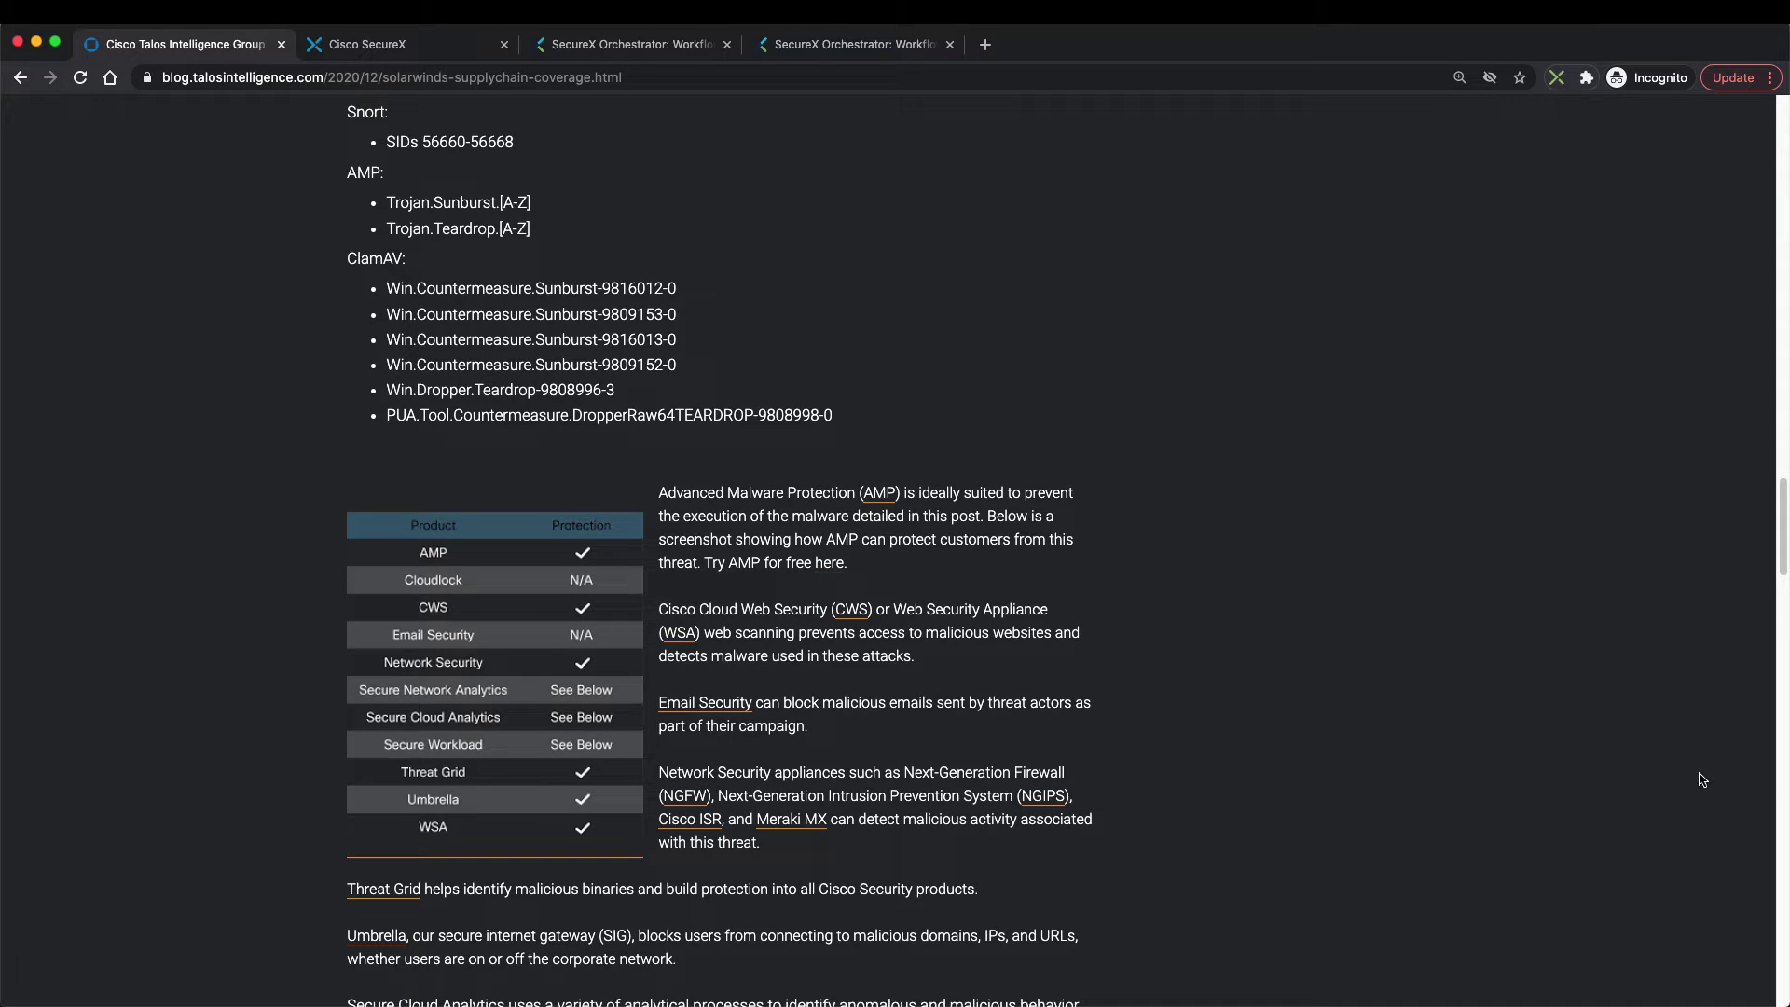
# Scan the blog post for observables with the SecureX browser extension and review the list of domains and IP addresses
pyautogui.click(1557, 78)
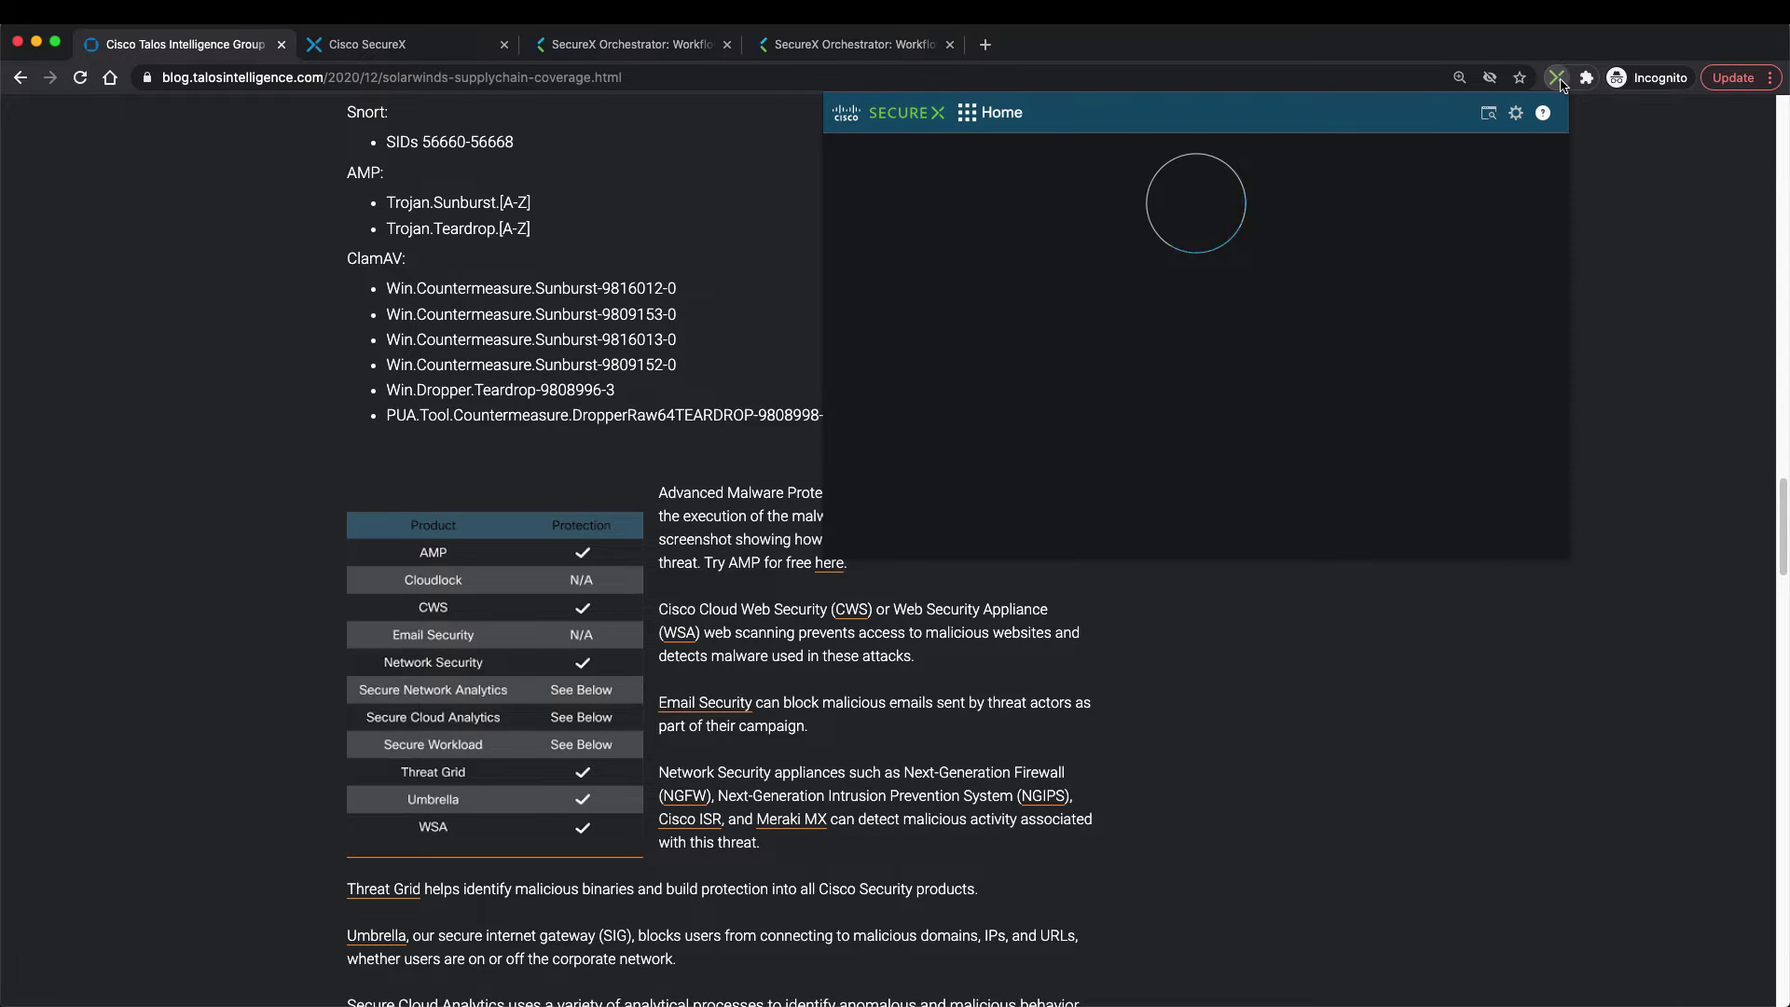
pyautogui.click(1489, 116)
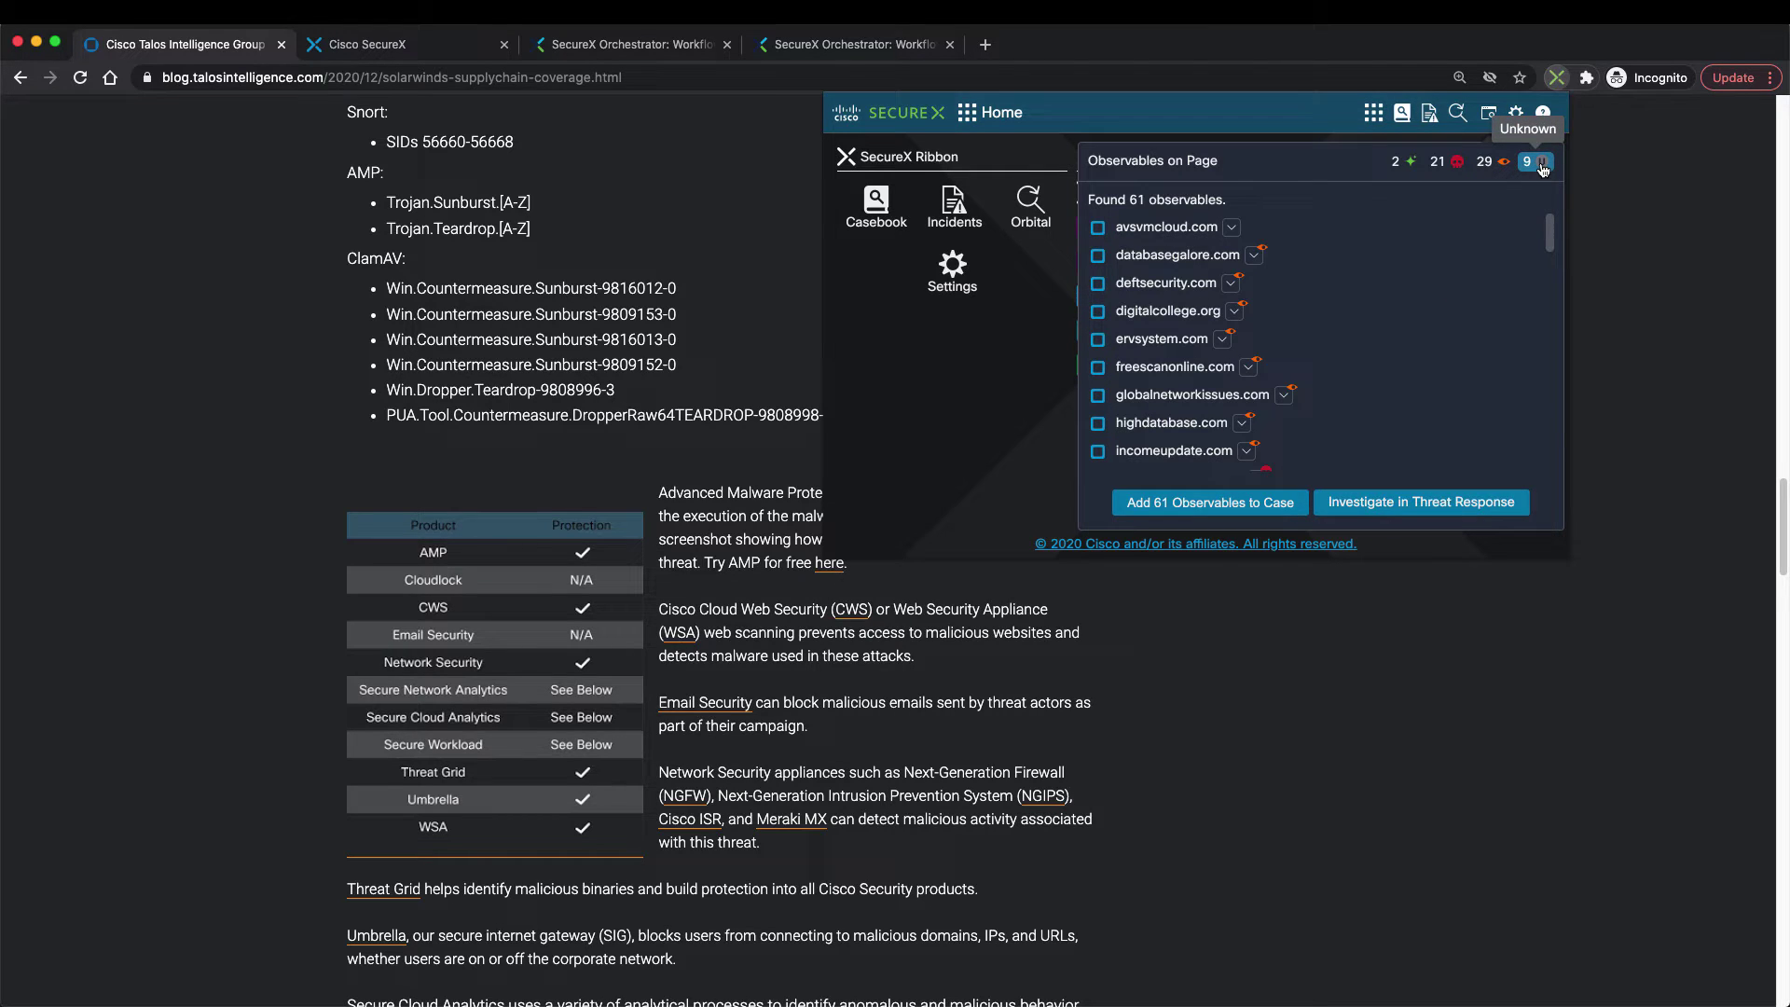
pyautogui.scroll(-5, 1390, 361)
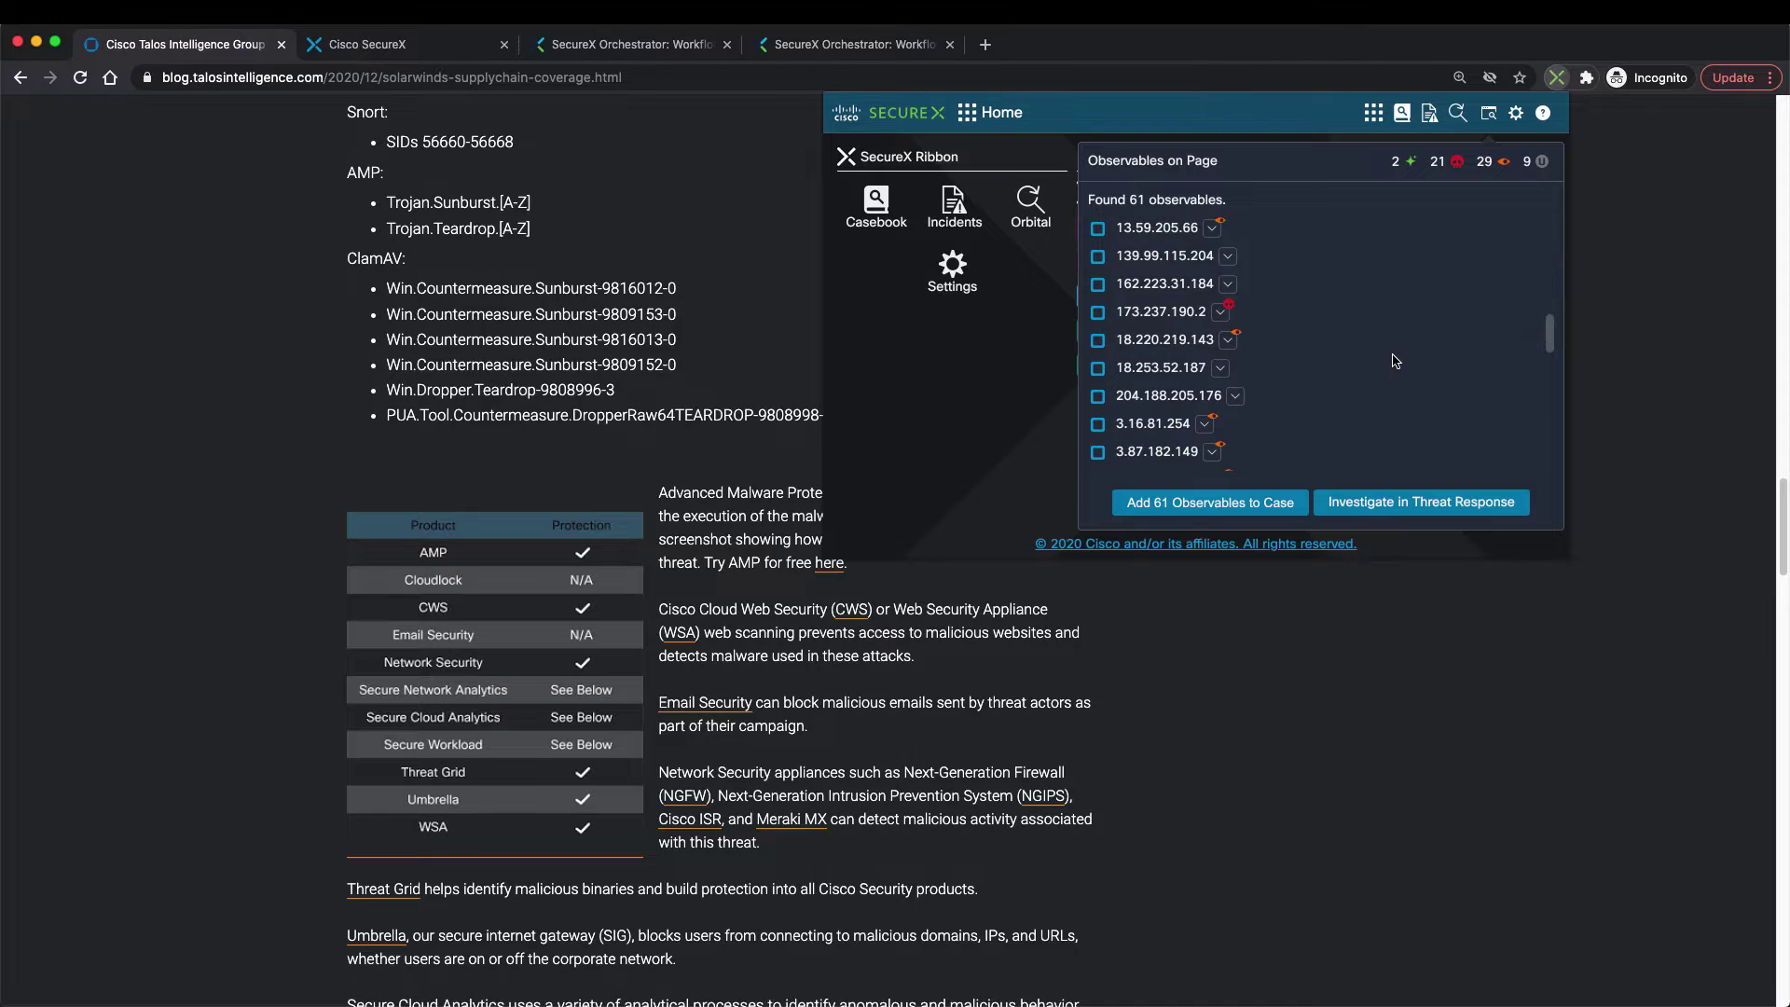
pyautogui.scroll(5, 1396, 361)
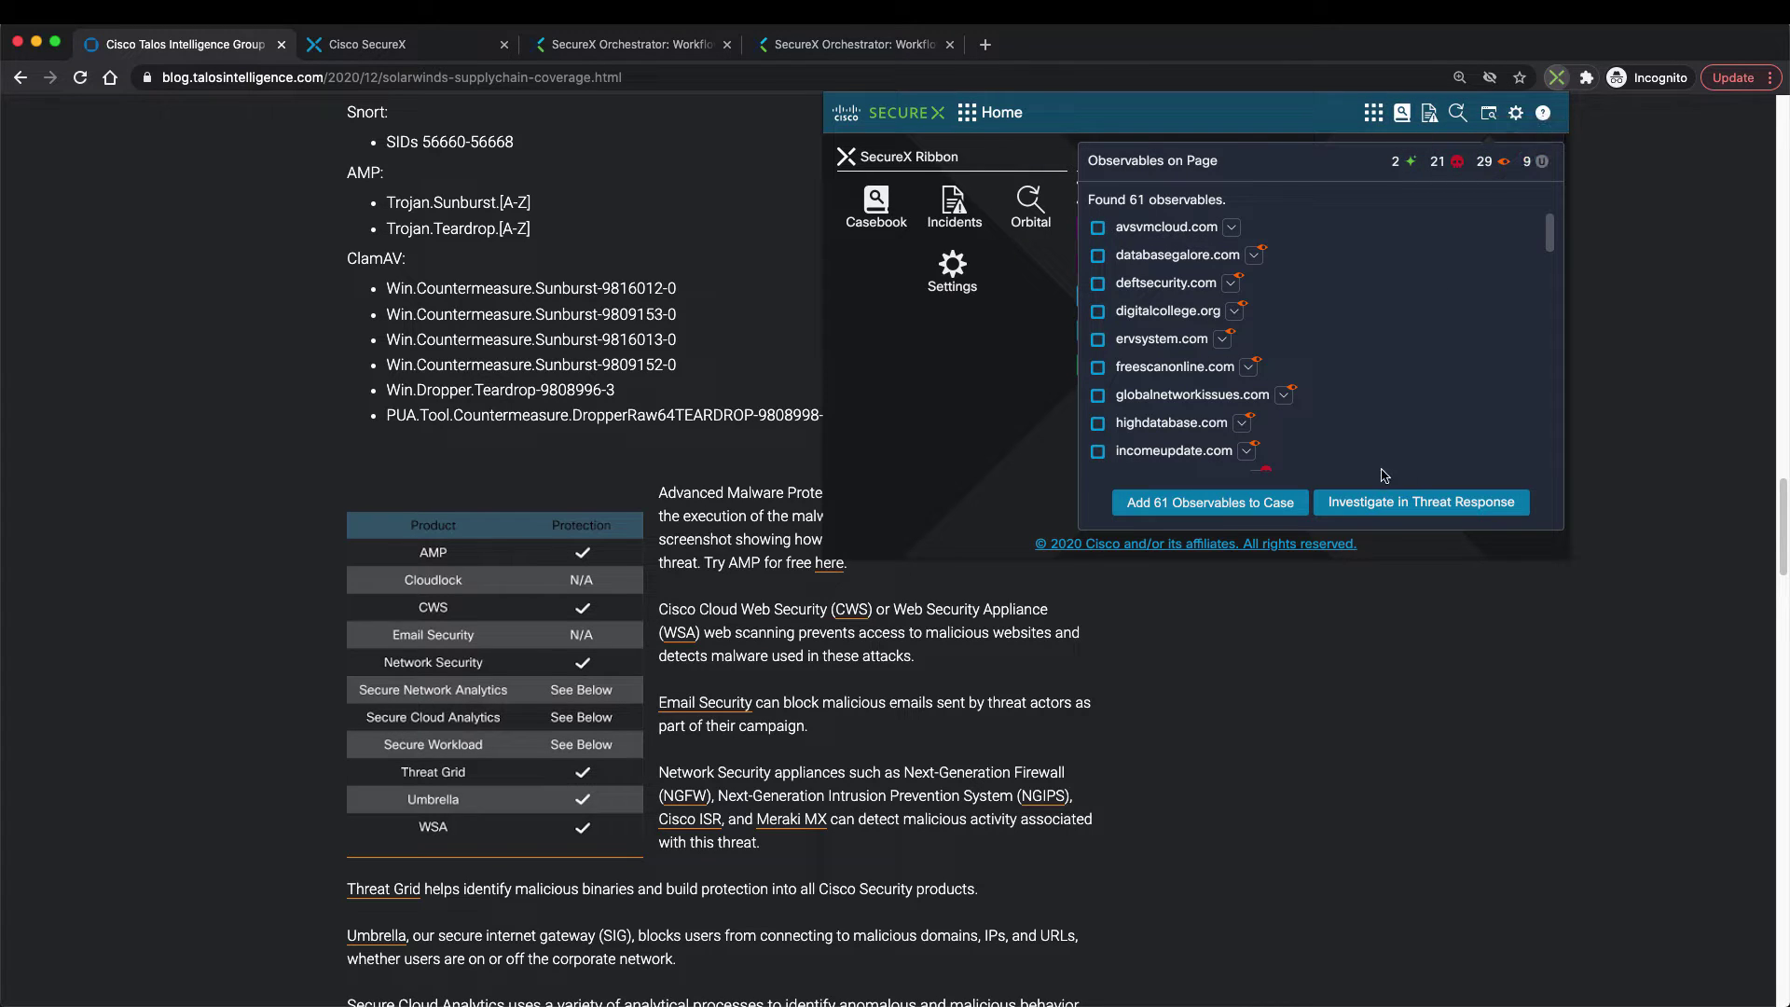
# Open the Threat Response investigation of the page's observables in a new browser tab
pyautogui.click(1380, 507)
pyautogui.rightClick(1402, 508)
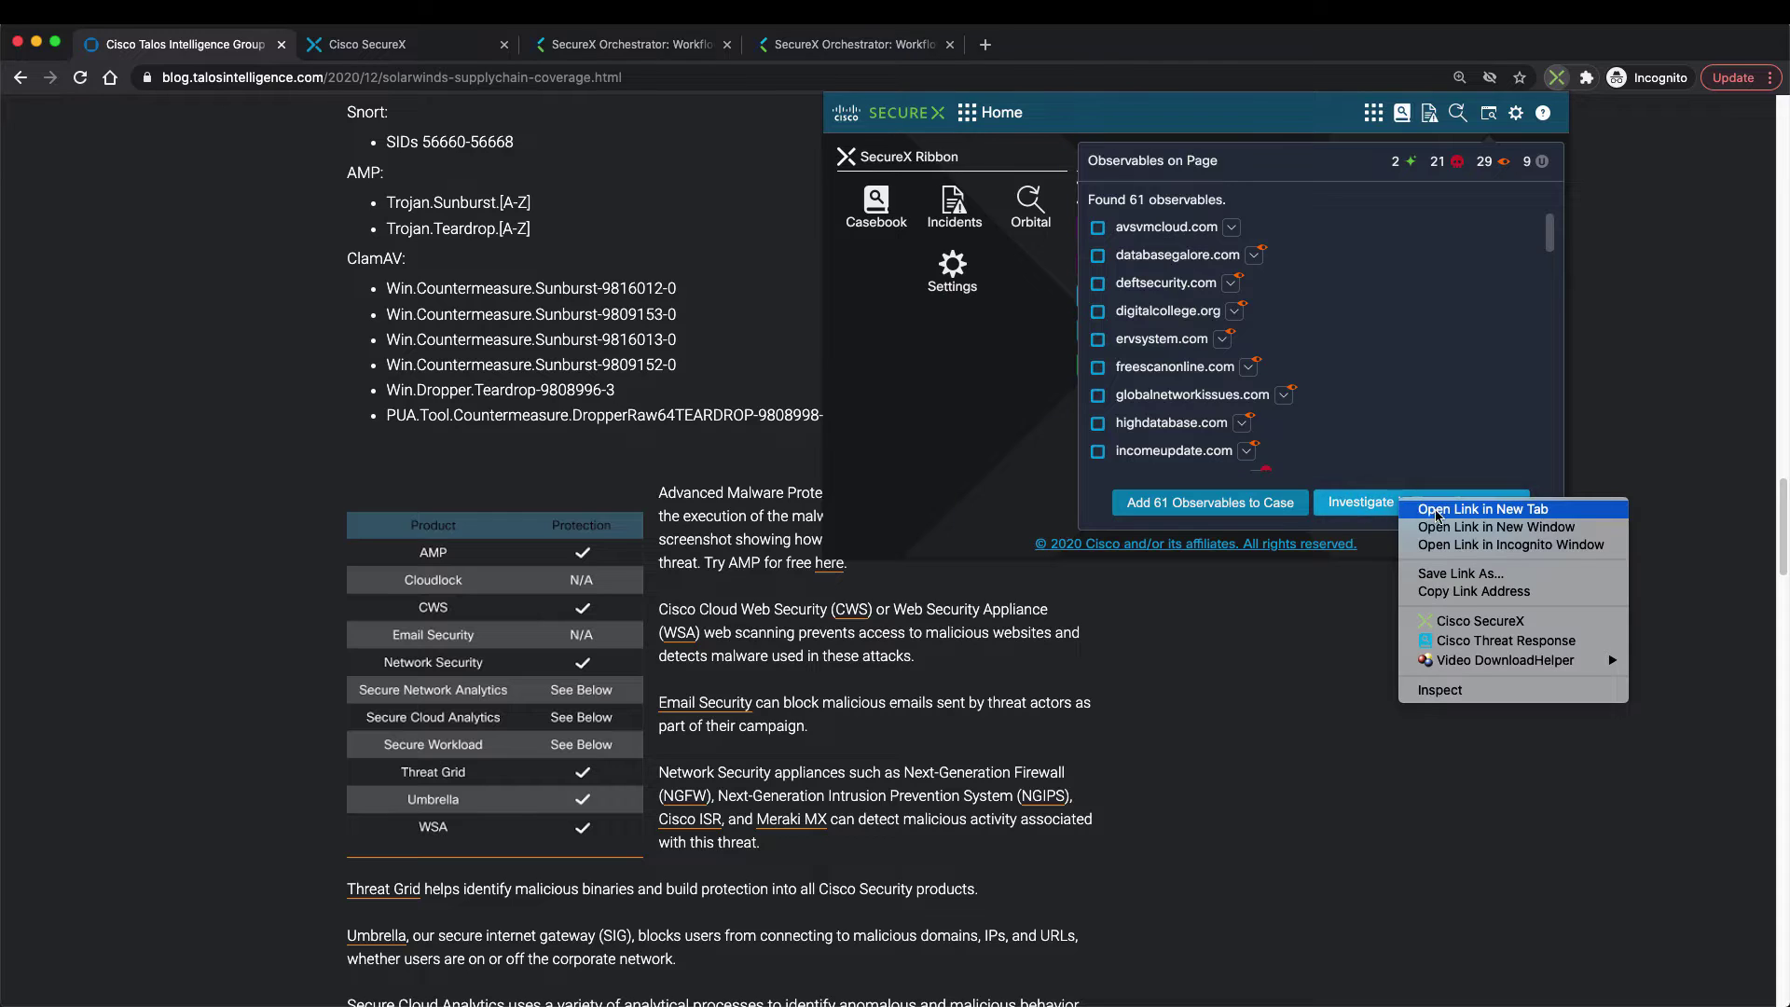
pyautogui.click(1441, 519)
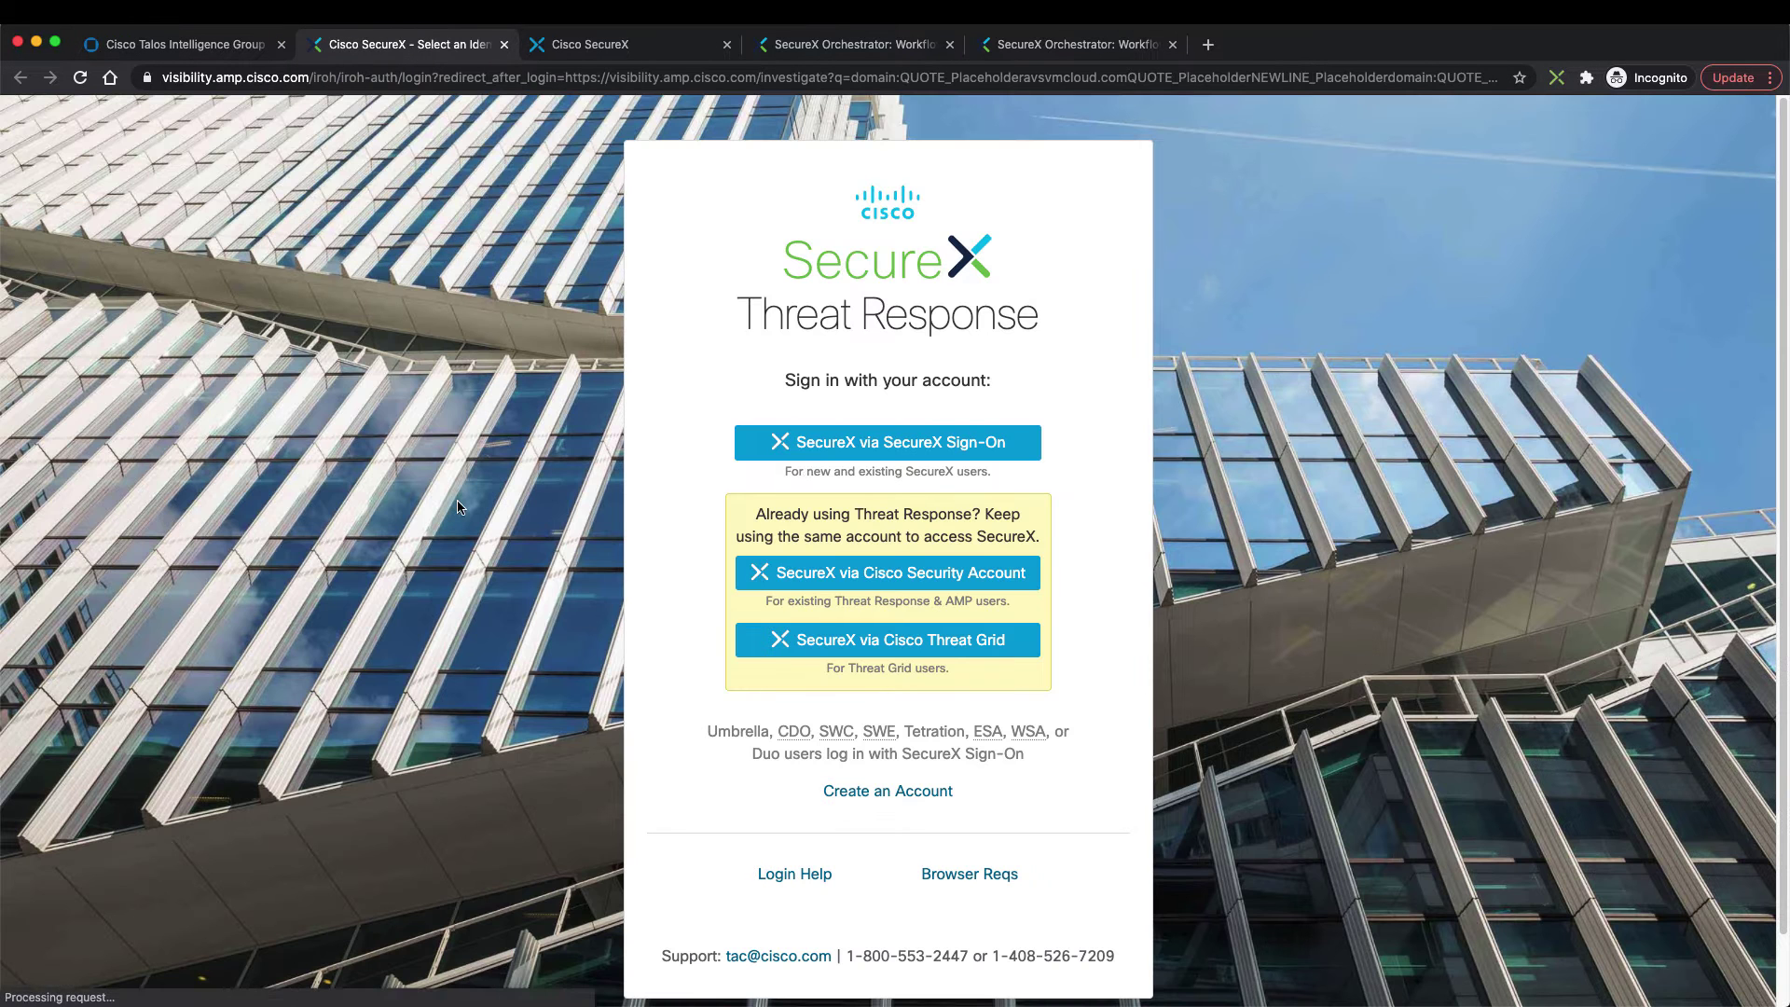
# Go to SecureX Orchestration, filter the workflows by "Talos" and open "Talos - SolarWinds Blog Post to SecureX Casebook & Incident"
pyautogui.click(256, 44)
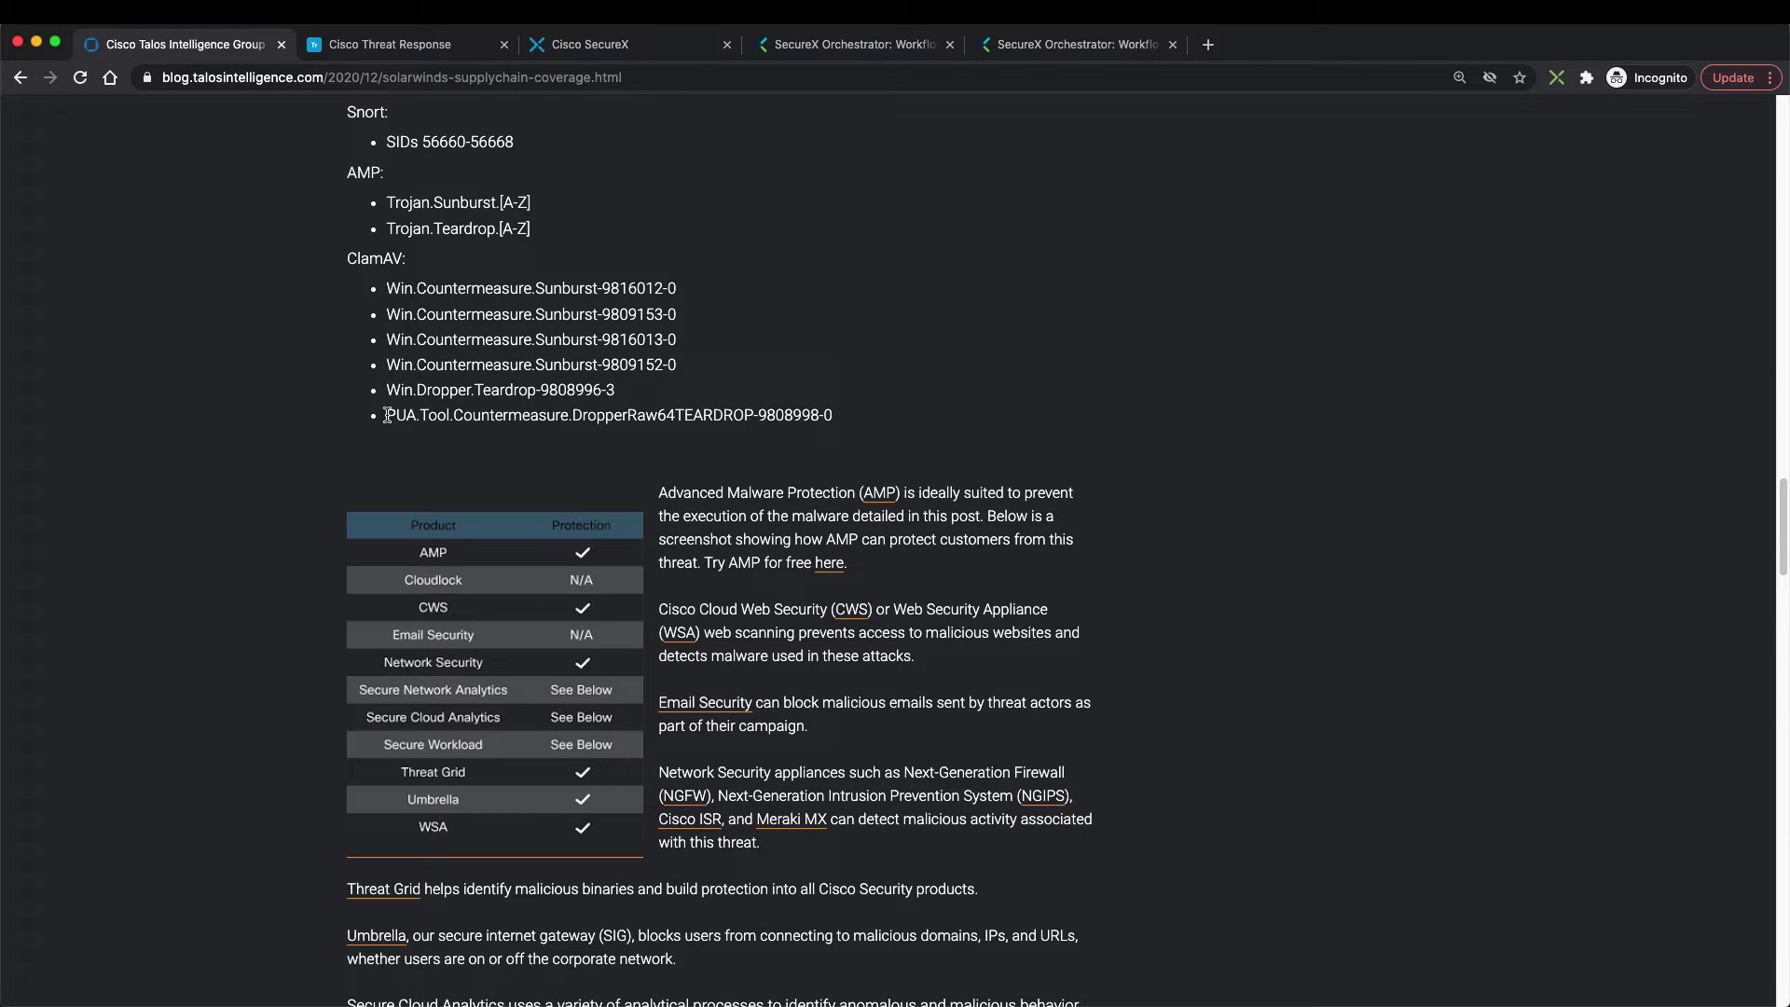
pyautogui.click(588, 43)
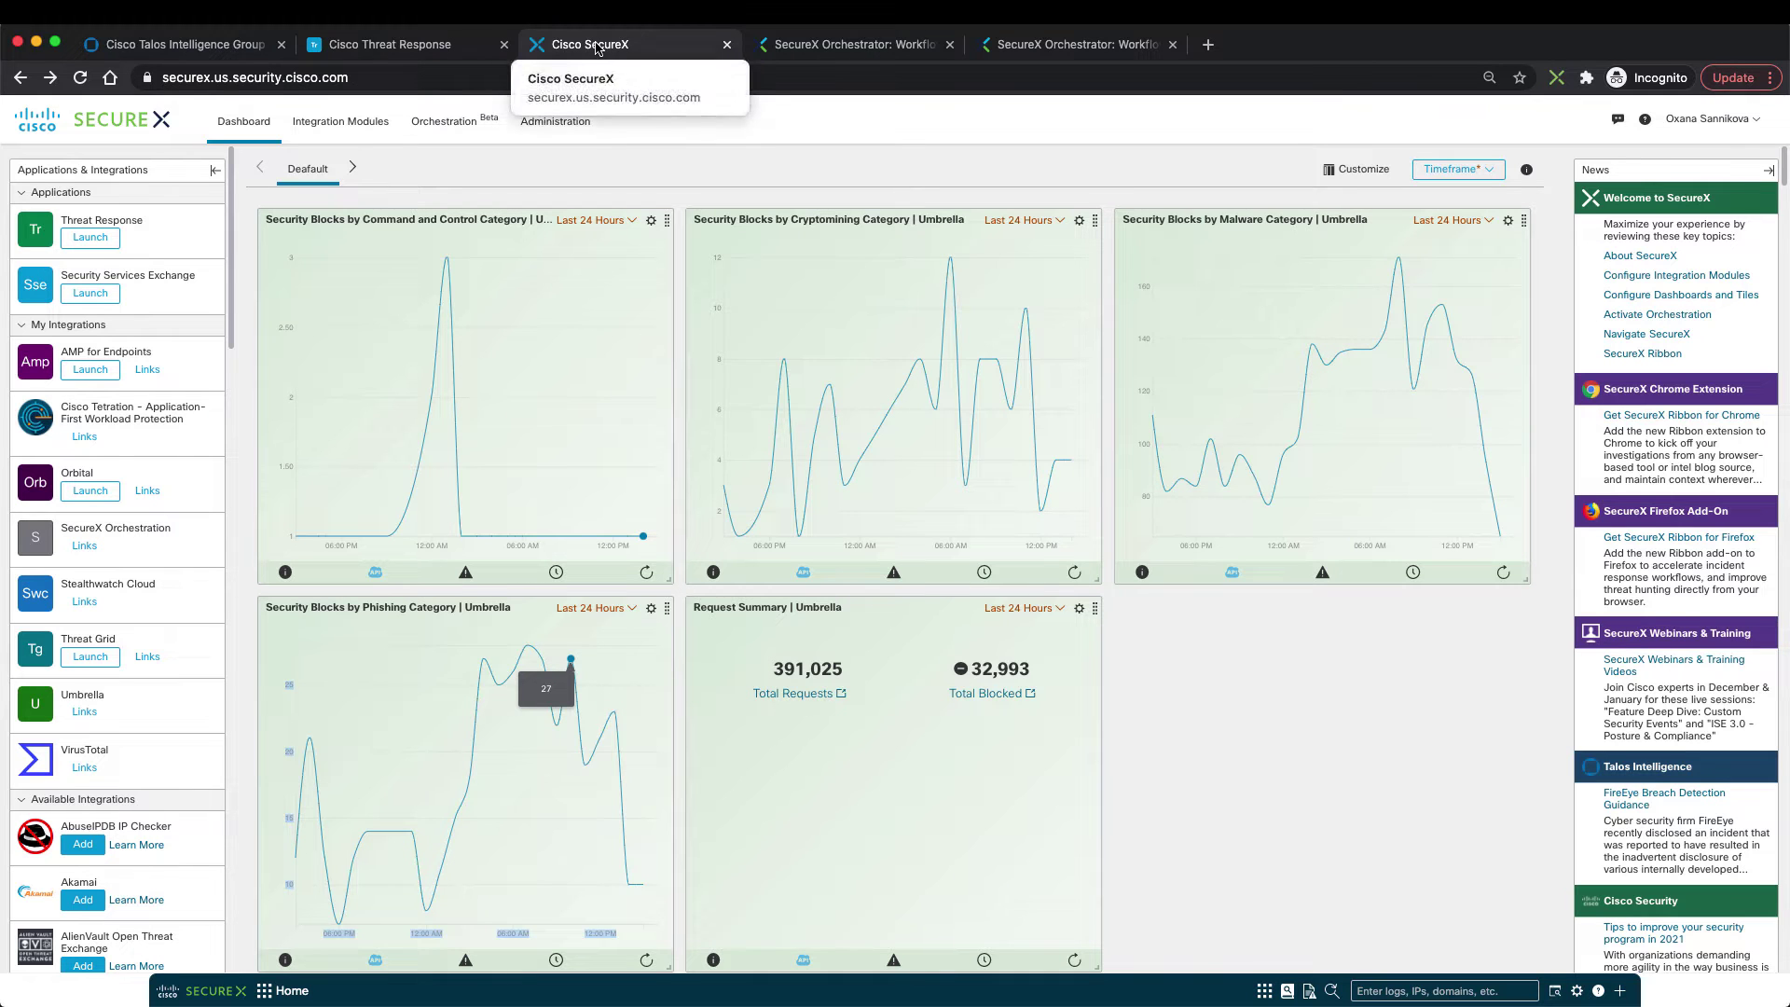
pyautogui.click(442, 125)
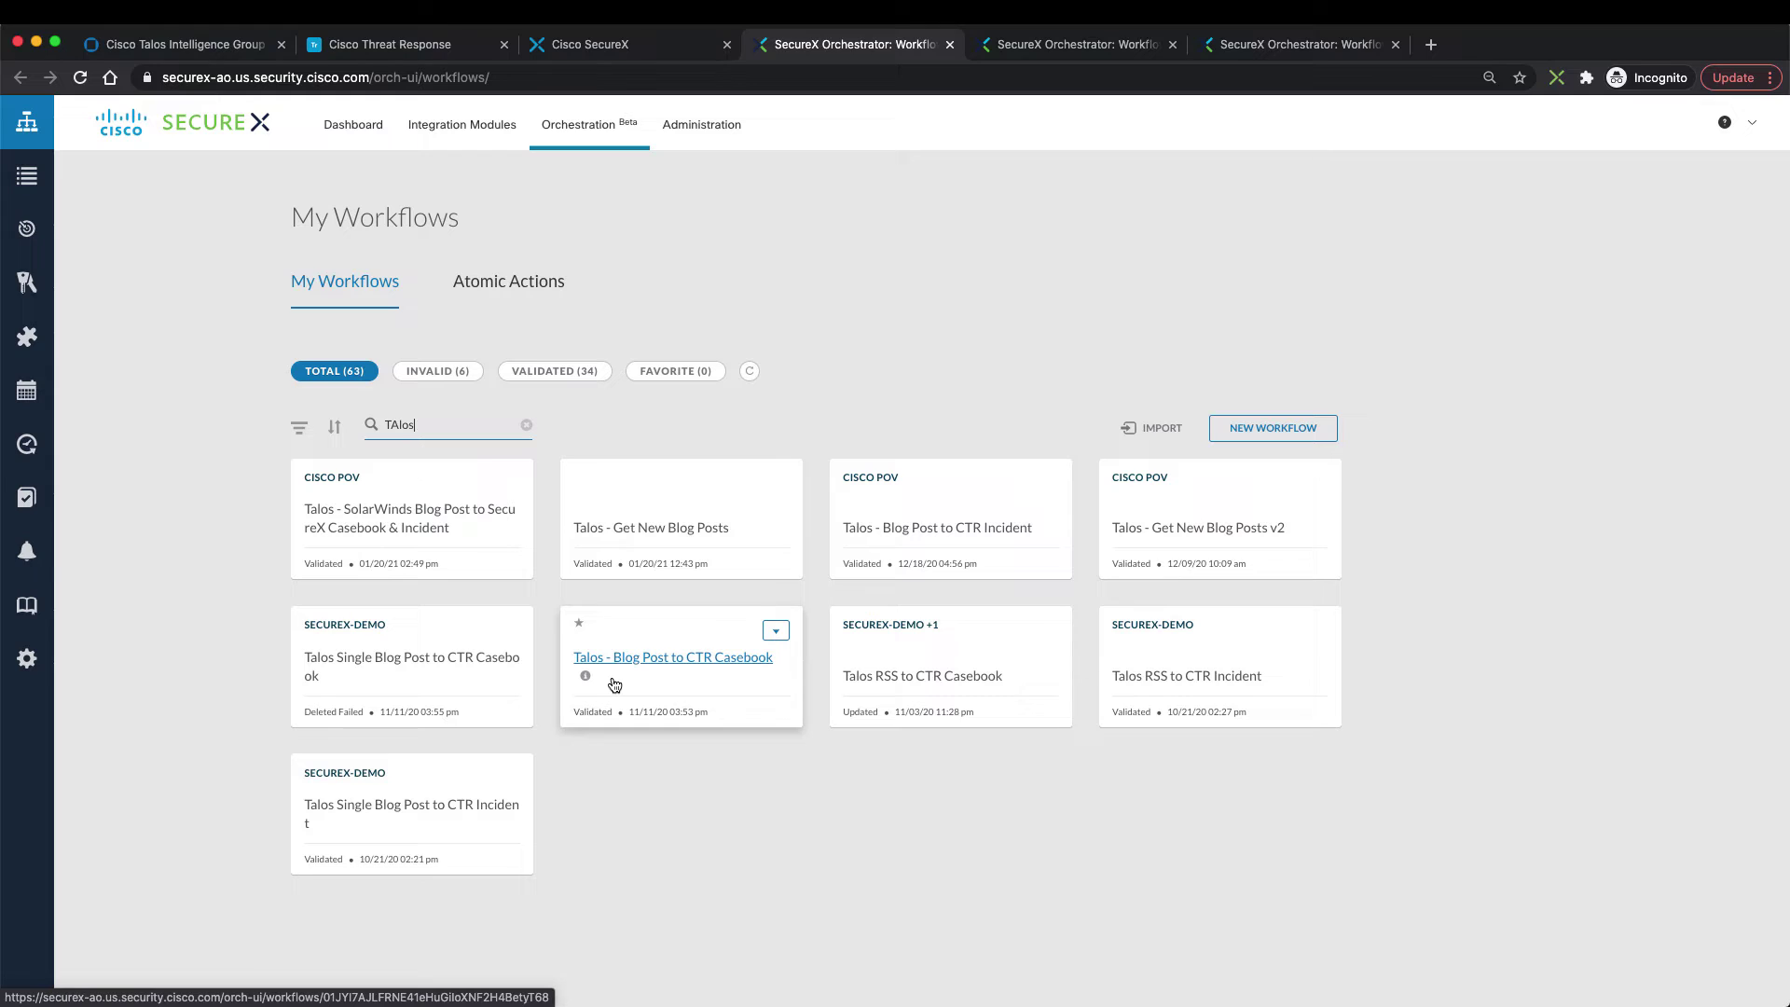
pyautogui.click(365, 525)
# Survey the whole workflow from its start through the casebook, incident and Webex Teams branches, and return to the beginning
pyautogui.scroll(-5, 1070, 448)
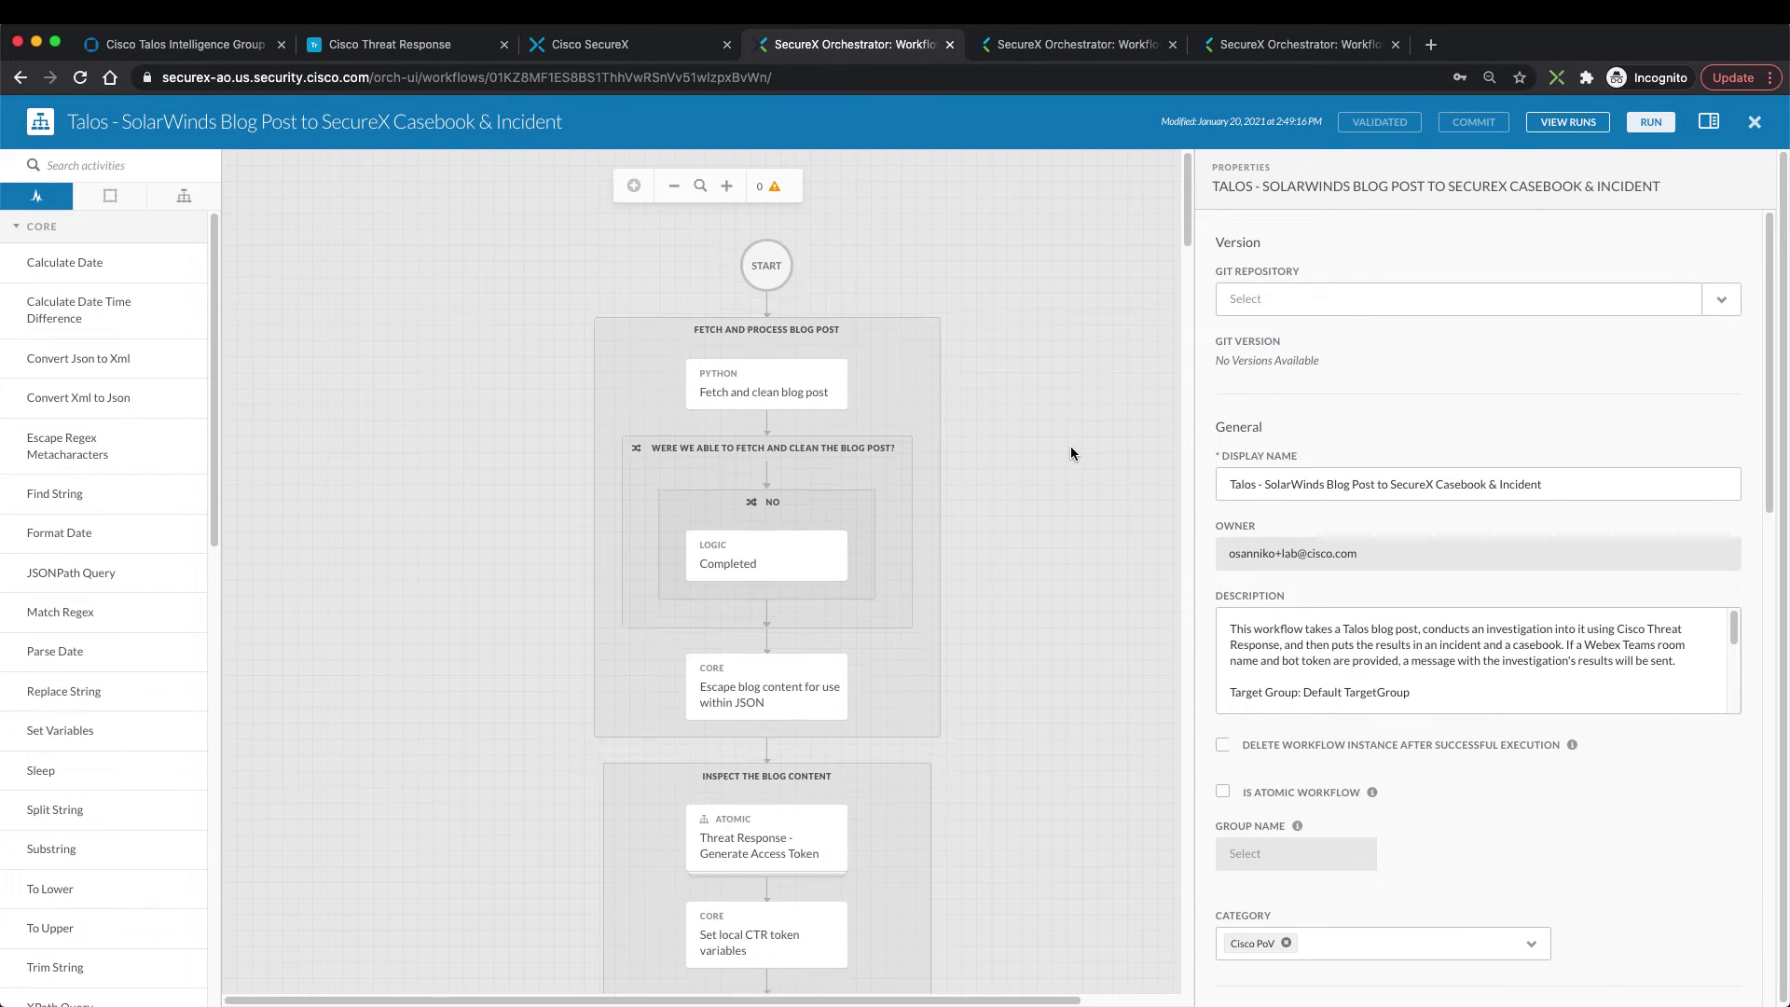
pyautogui.scroll(-10, 1071, 452)
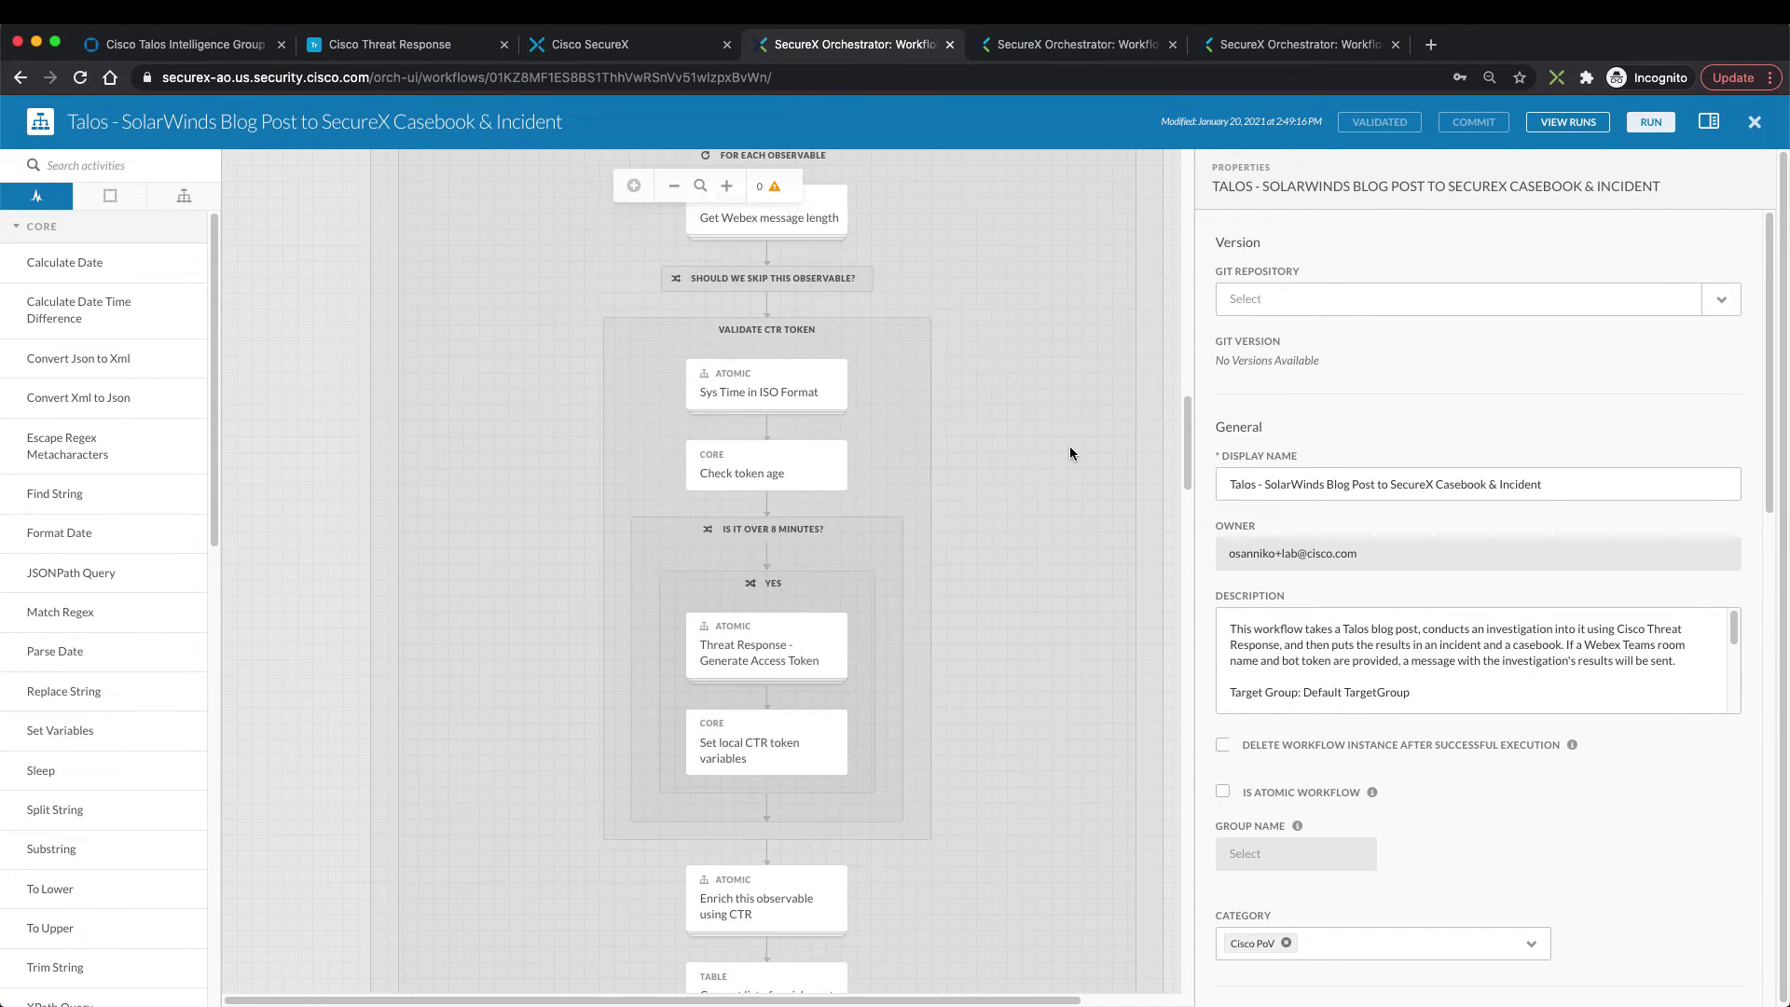
pyautogui.scroll(-10, 1071, 449)
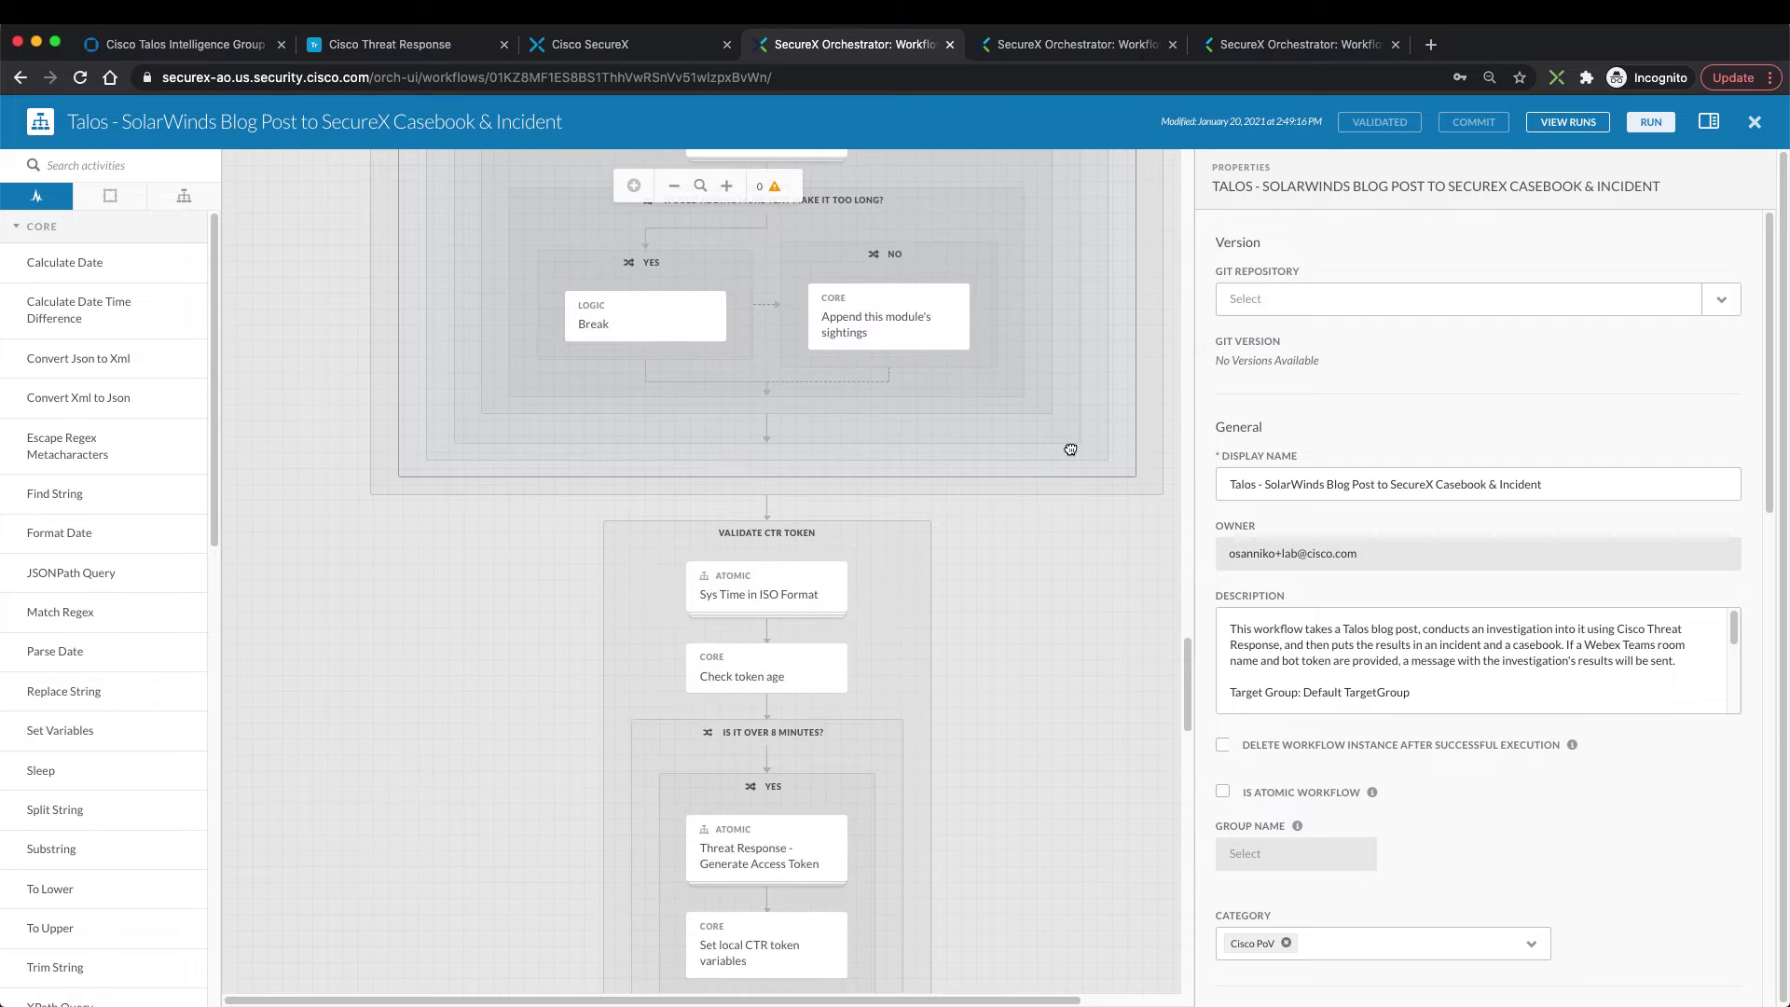
pyautogui.scroll(-10, 1070, 449)
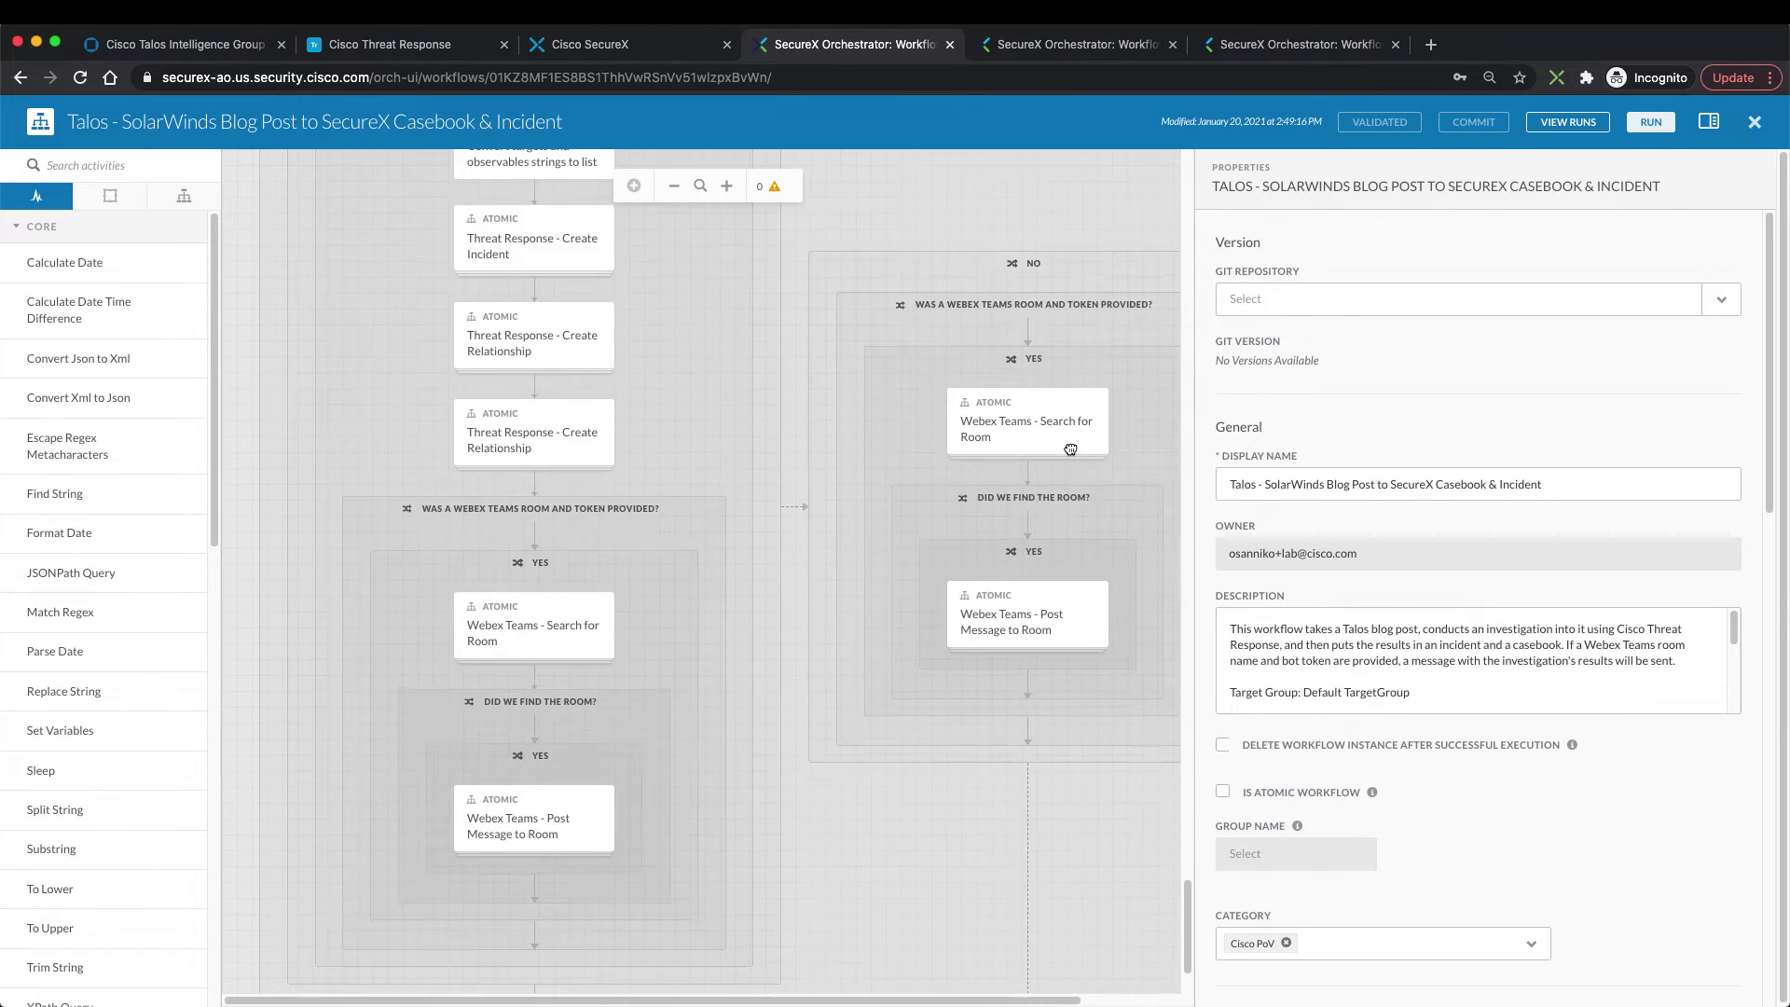
pyautogui.scroll(15, 1070, 449)
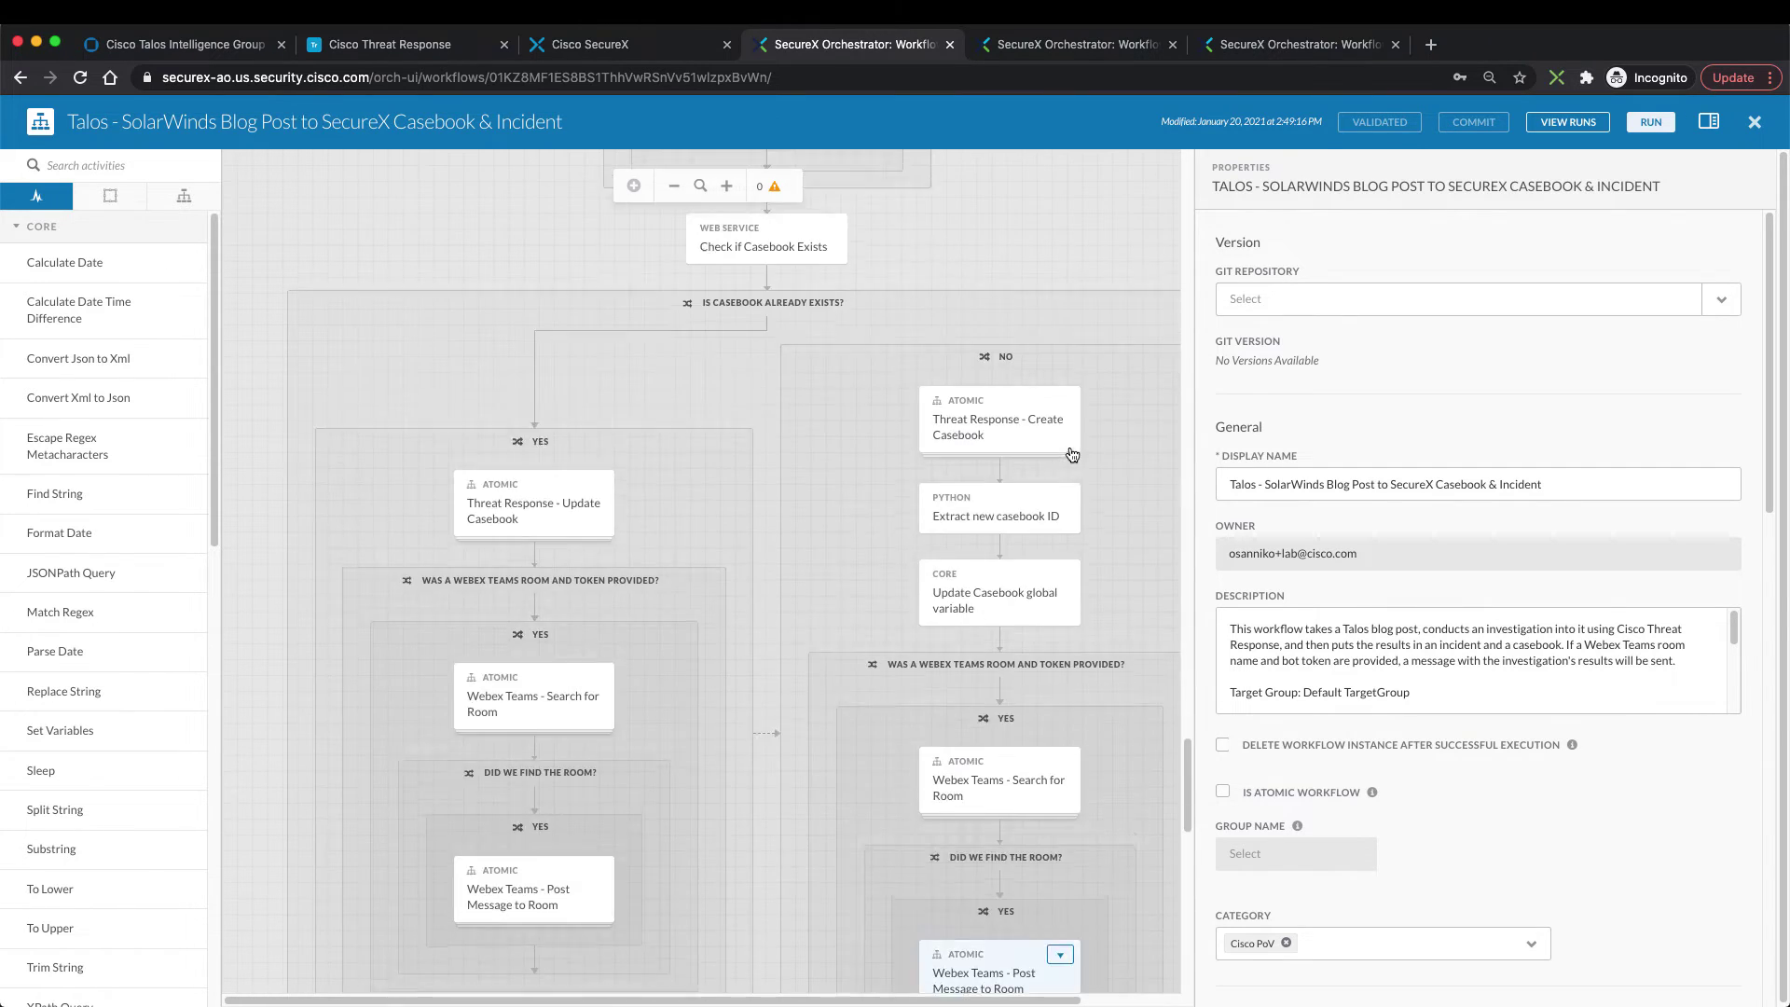
pyautogui.scroll(15, 1071, 449)
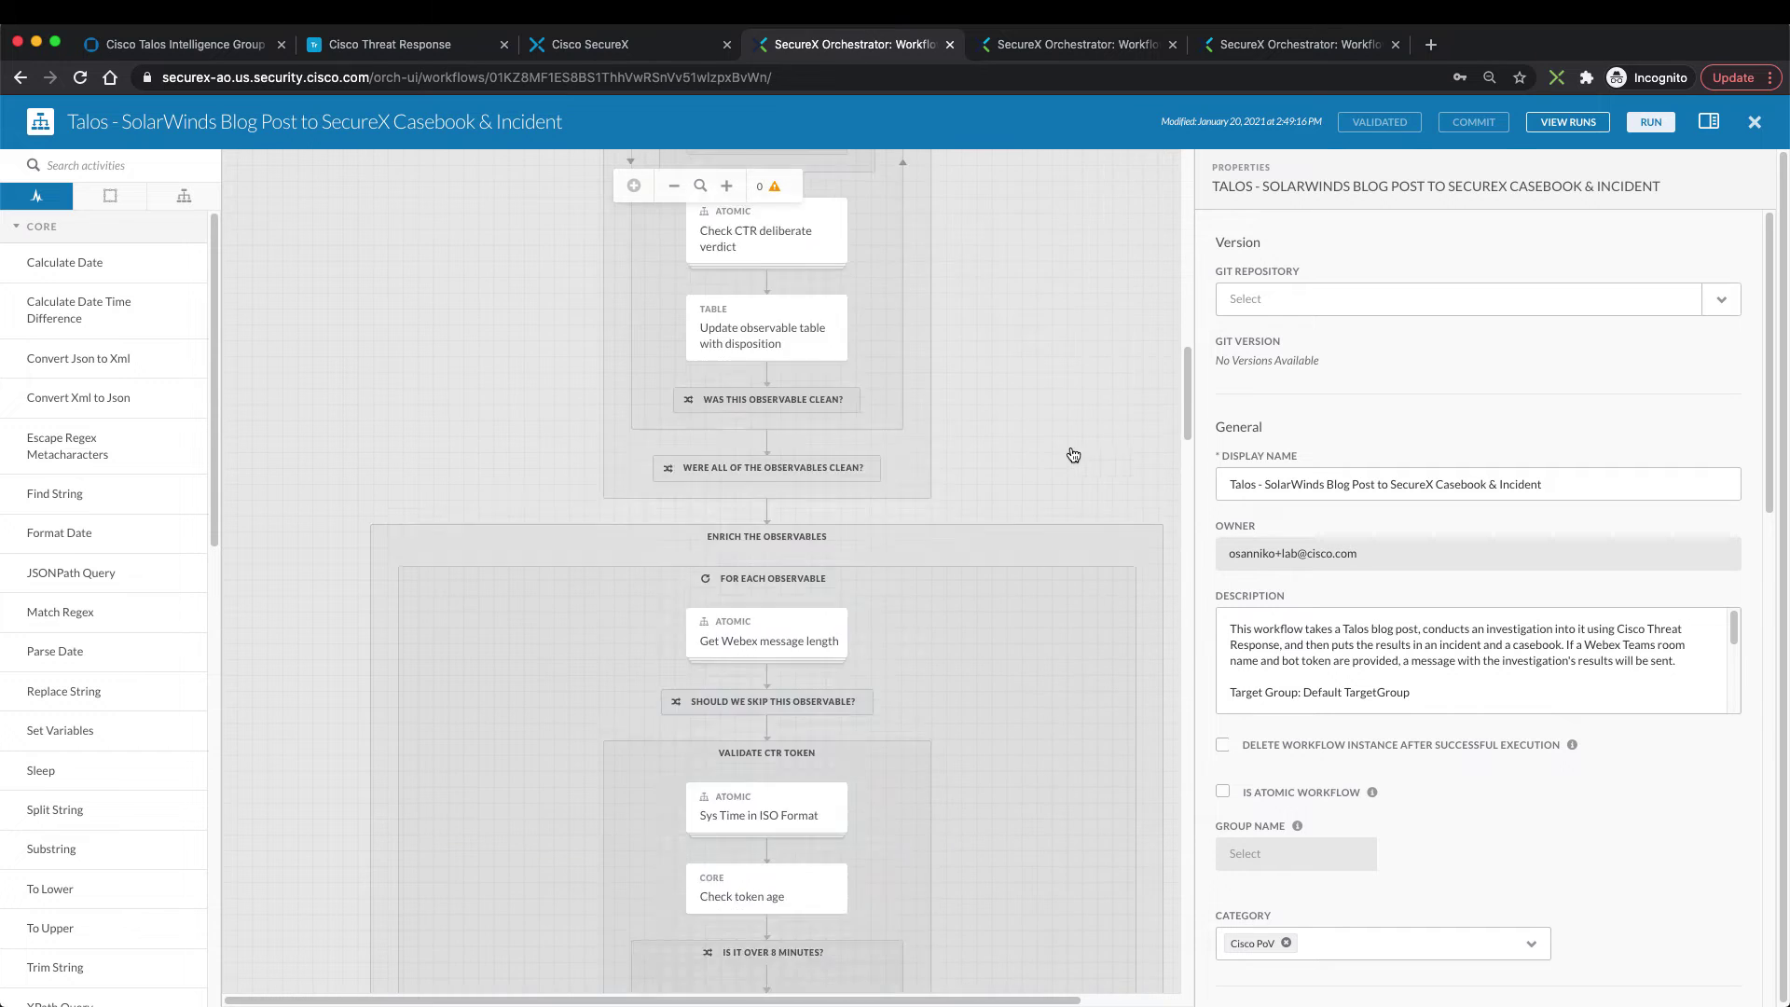
pyautogui.scroll(8, 1070, 453)
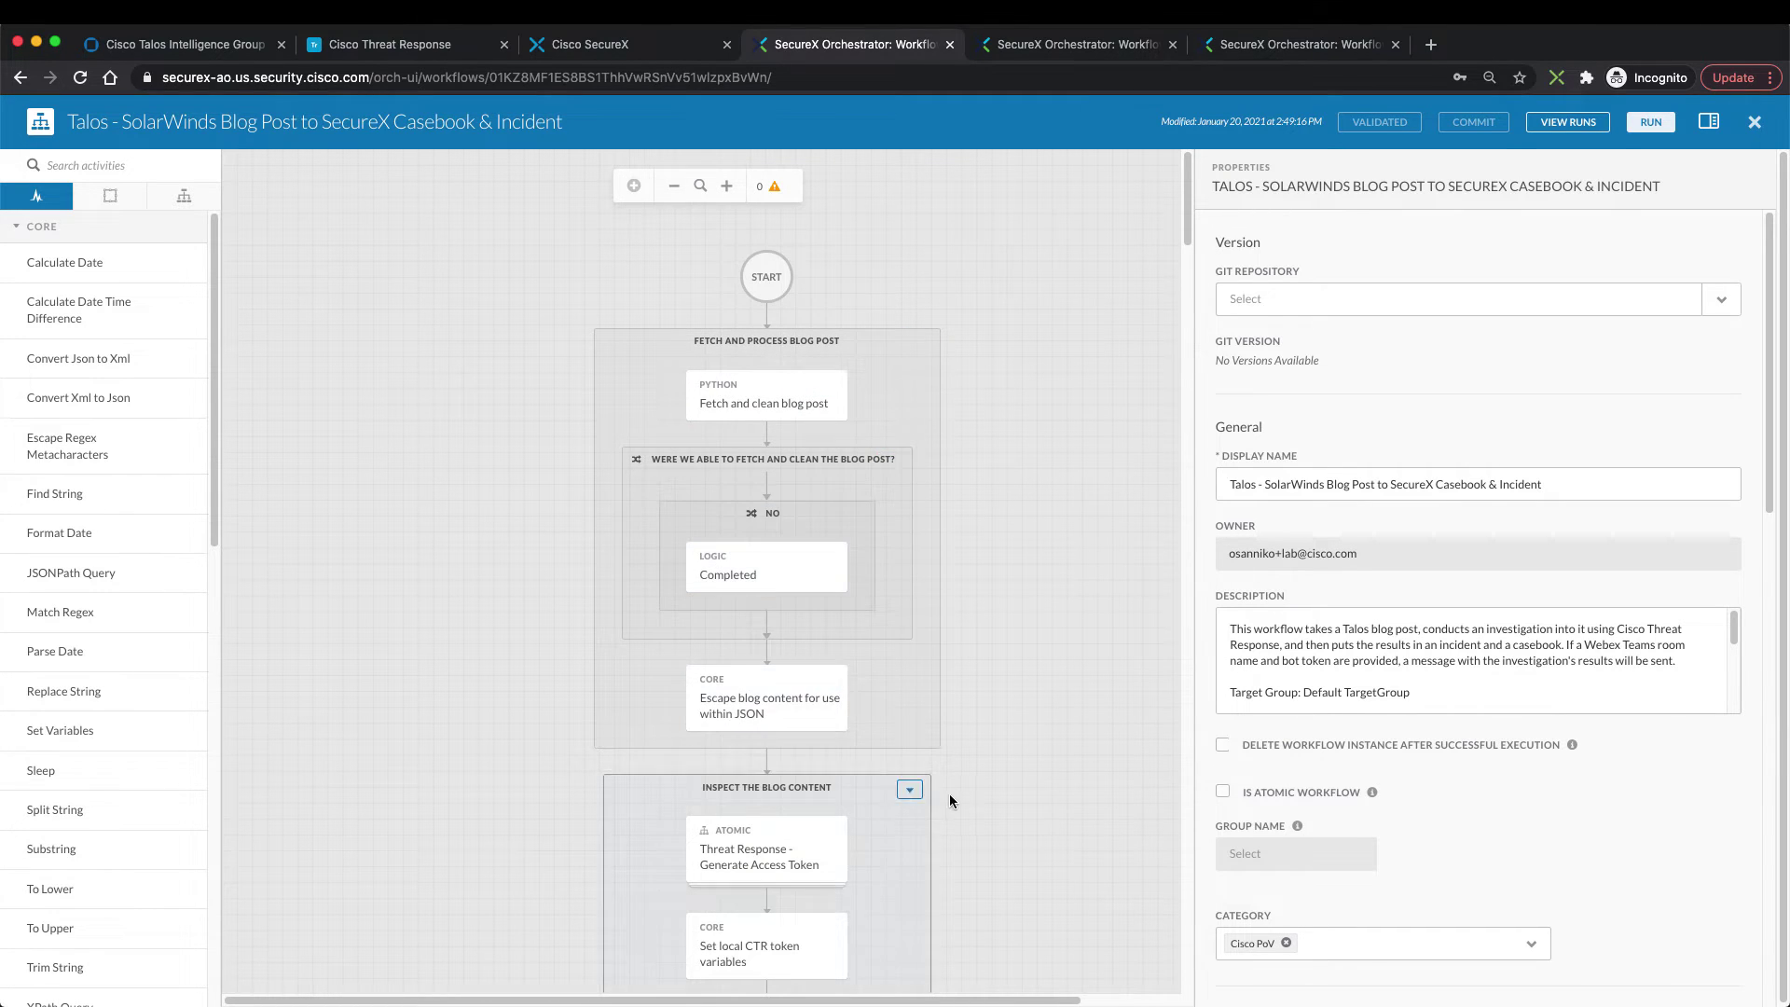
# Examine the workflow's stages for inspecting the blog content and deliberating the observables, including the check for clean observables
pyautogui.scroll(-3, 774, 793)
pyautogui.scroll(-8, 781, 788)
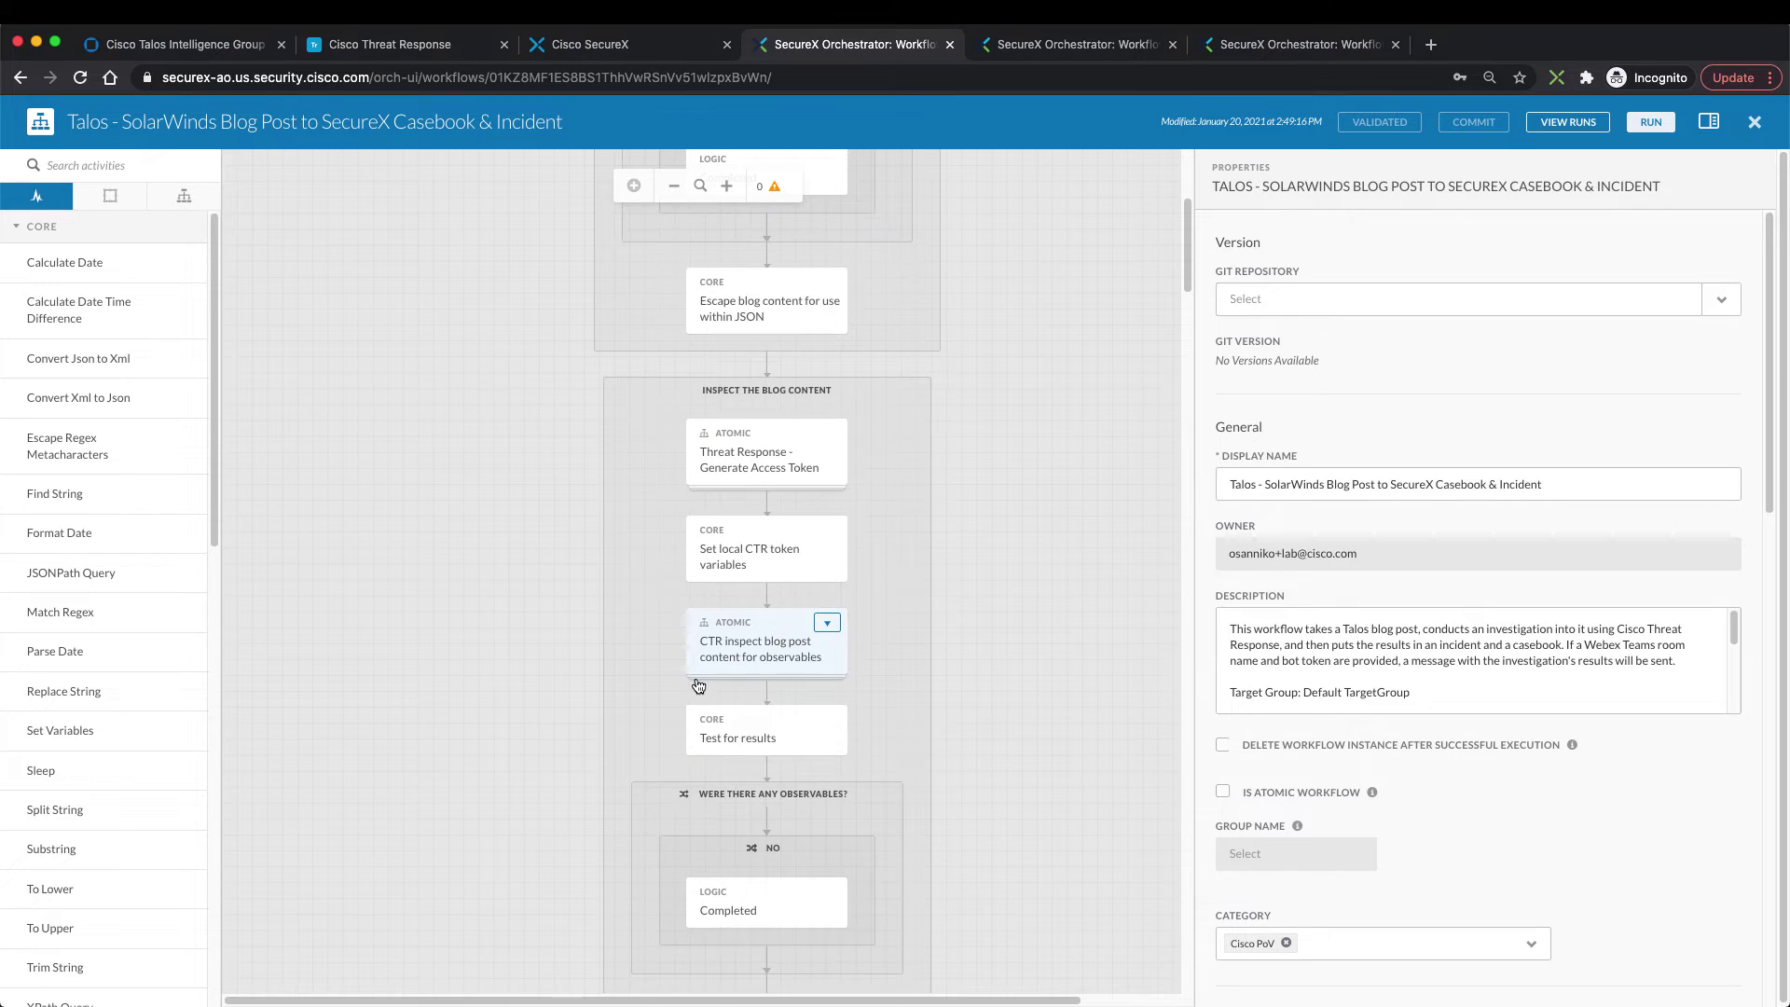
pyautogui.scroll(-2, 744, 776)
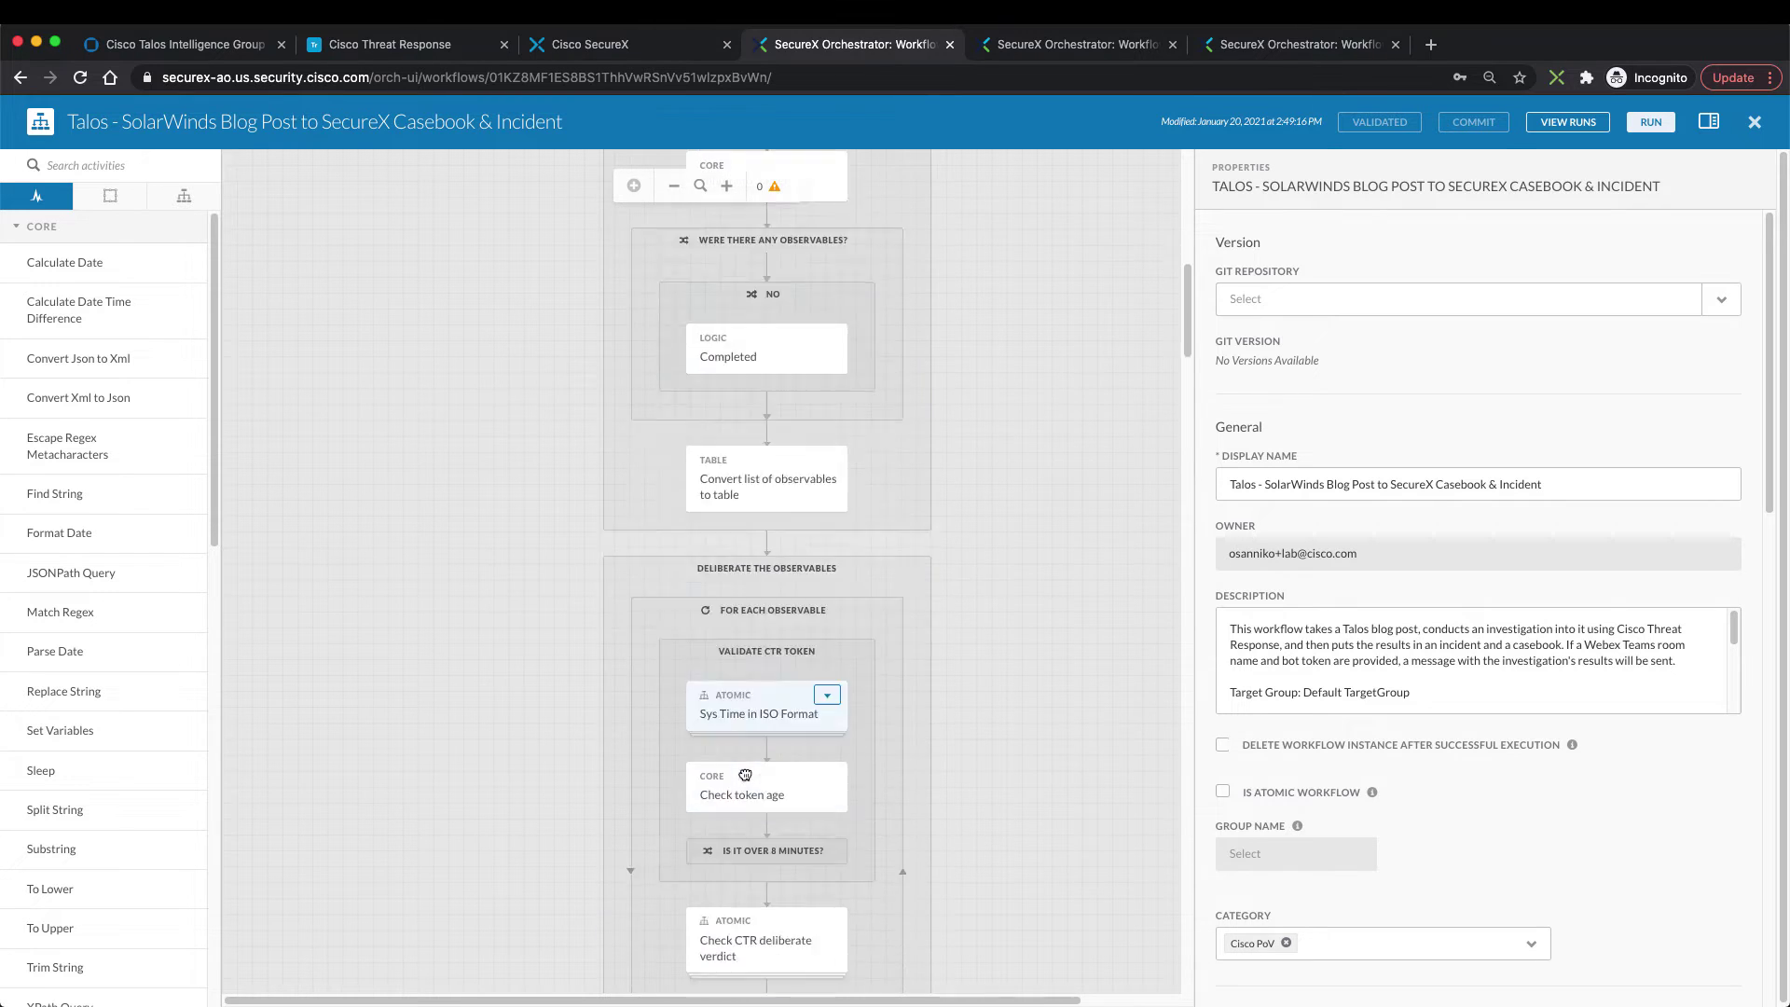
pyautogui.scroll(-2, 778, 671)
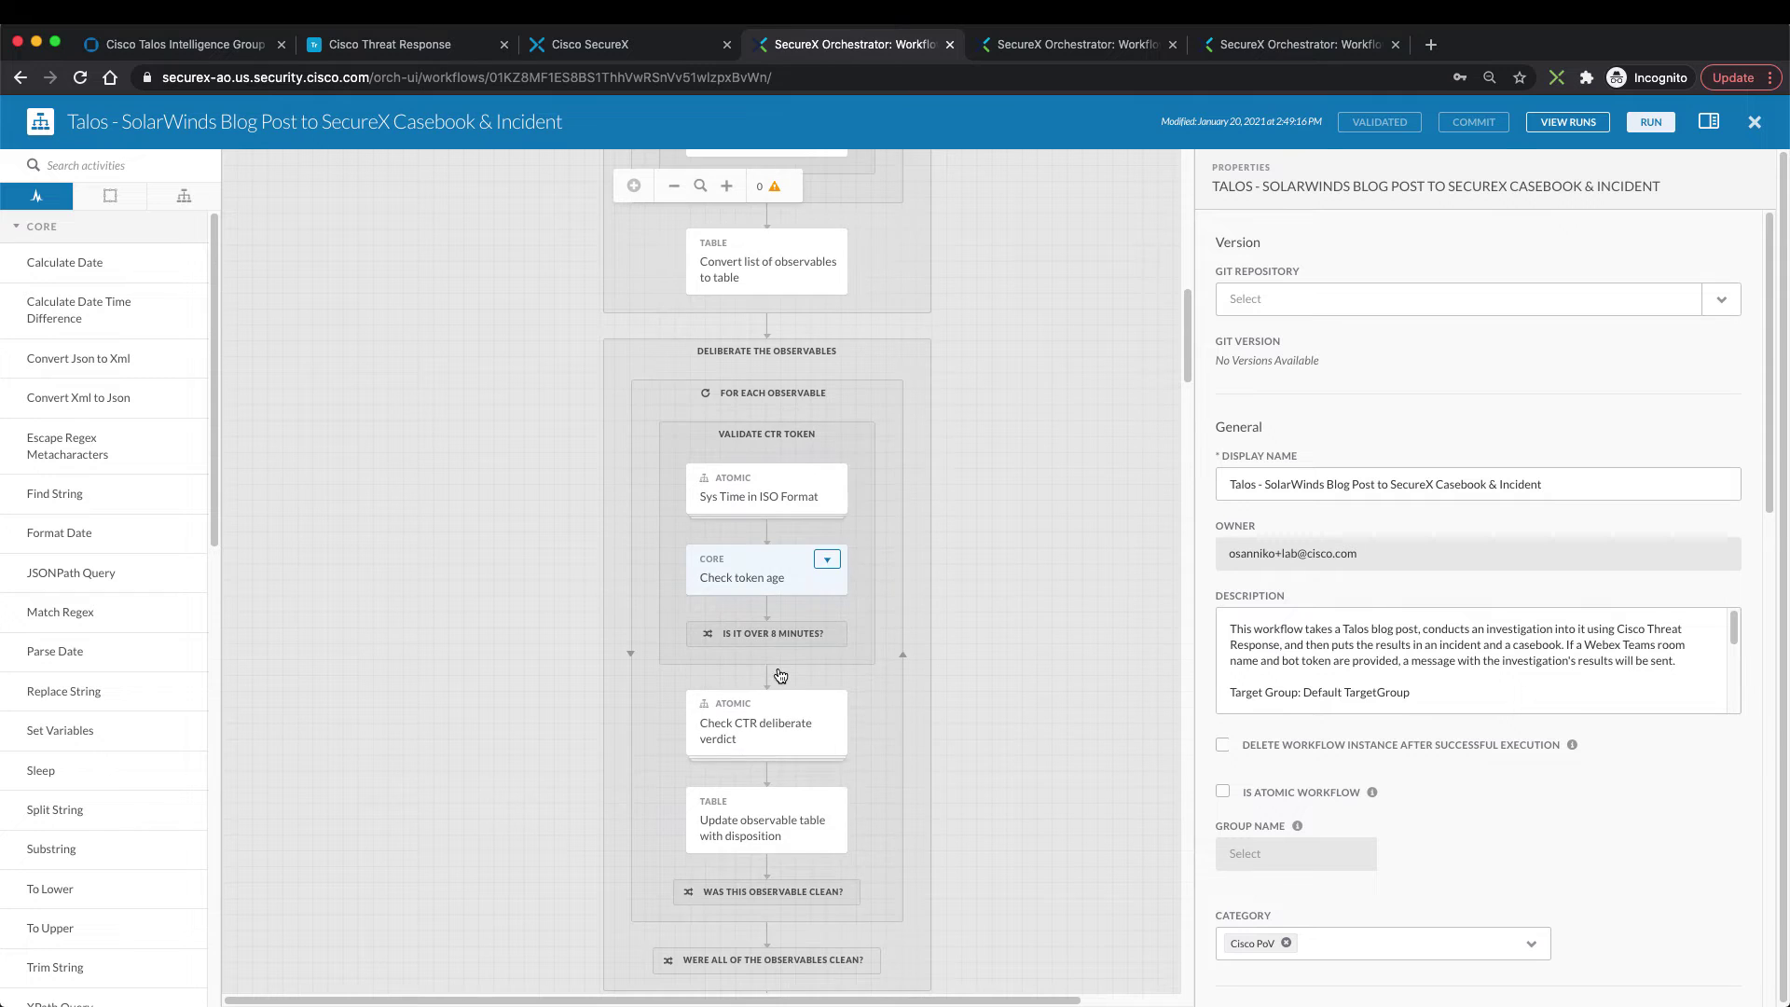
pyautogui.scroll(-2, 779, 671)
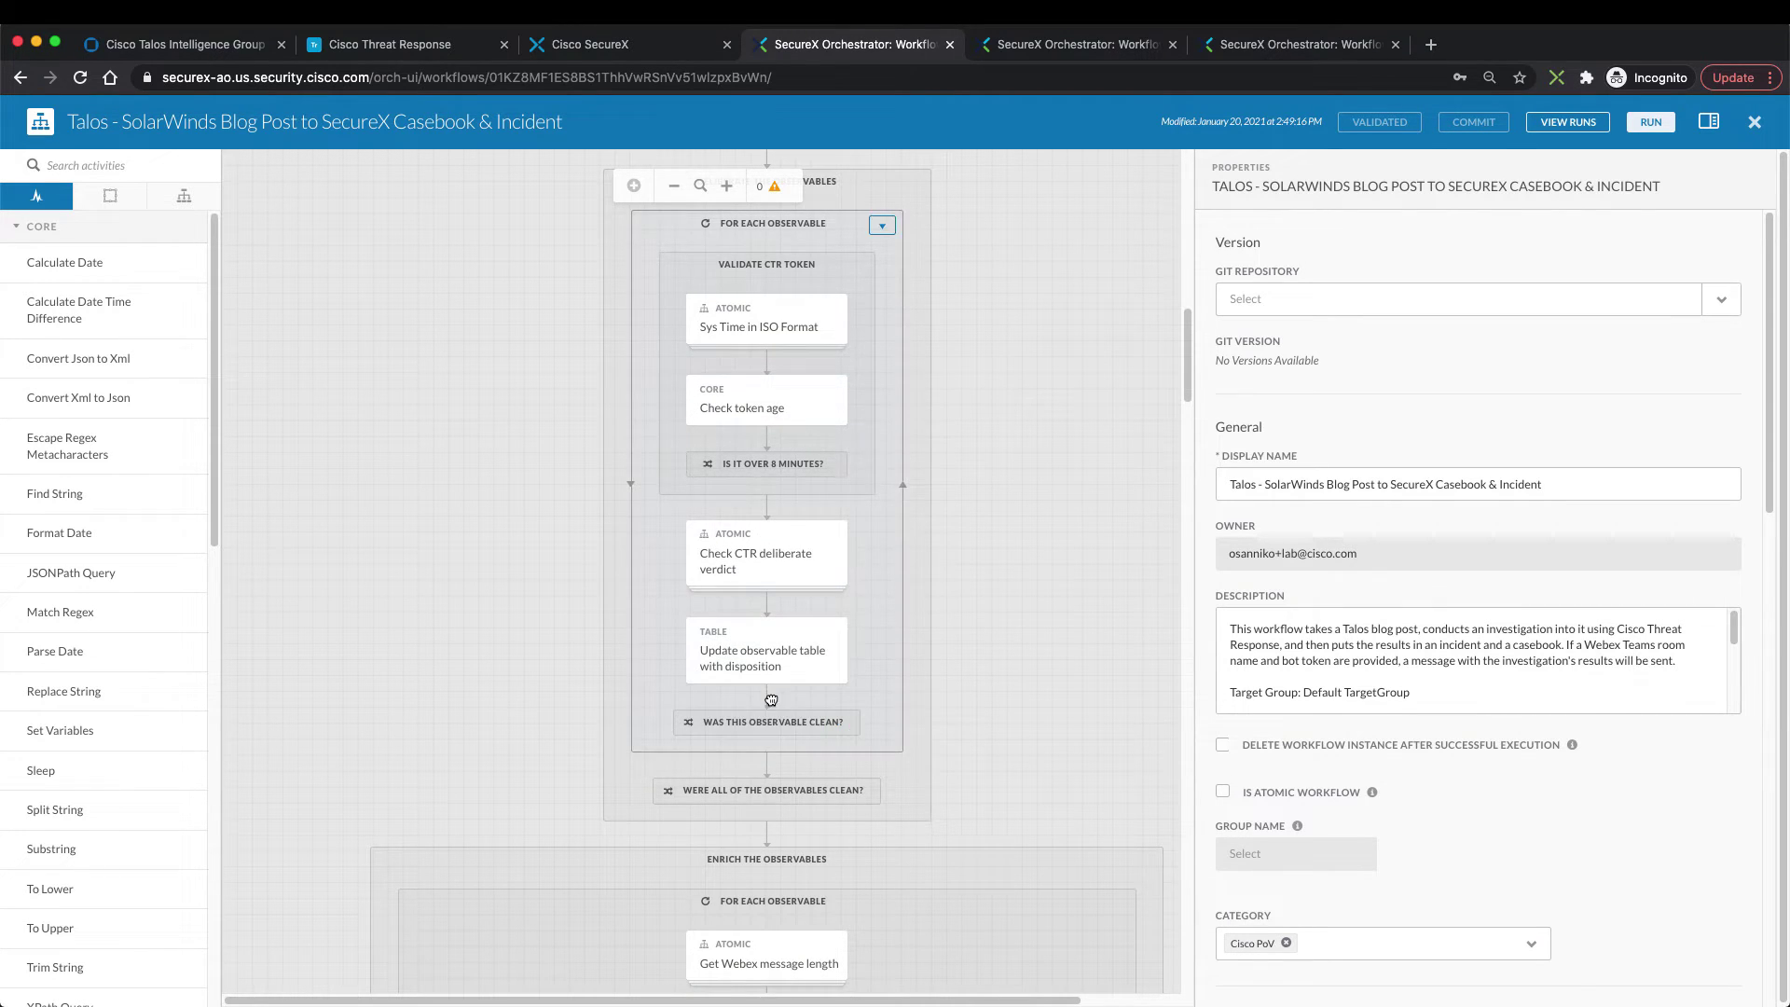
pyautogui.scroll(-1, 746, 717)
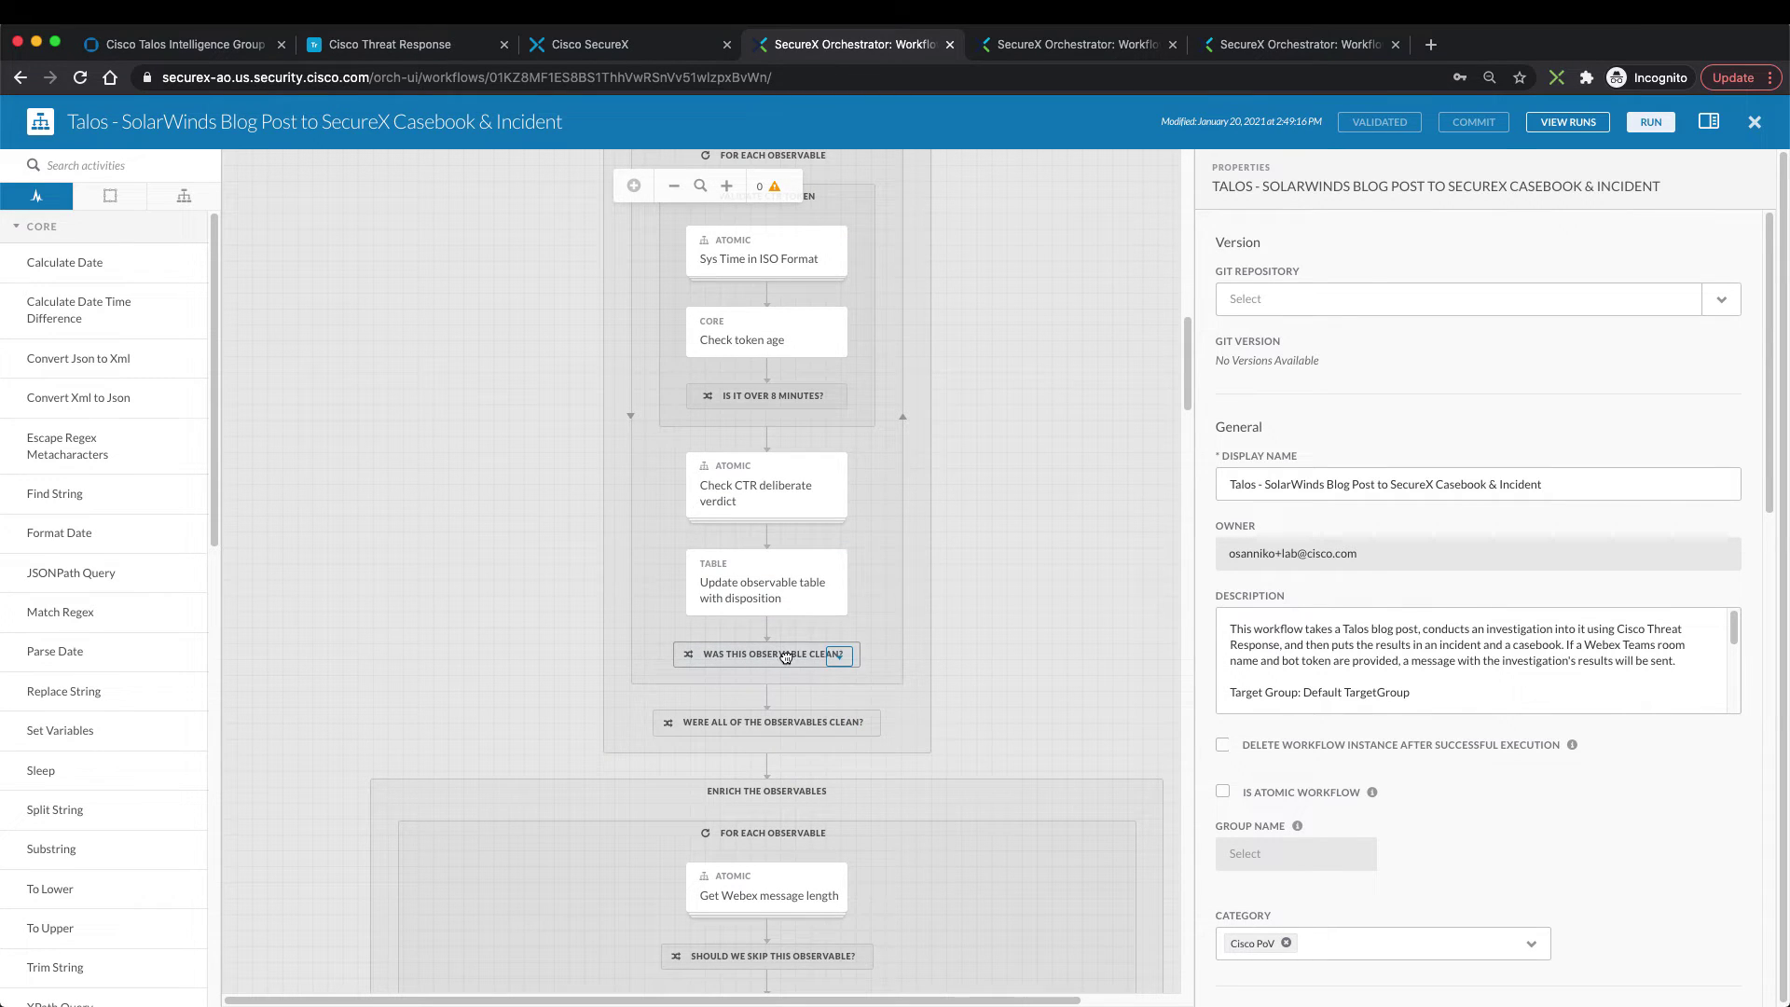
pyautogui.scroll(-1, 777, 737)
pyautogui.scroll(-3, 777, 737)
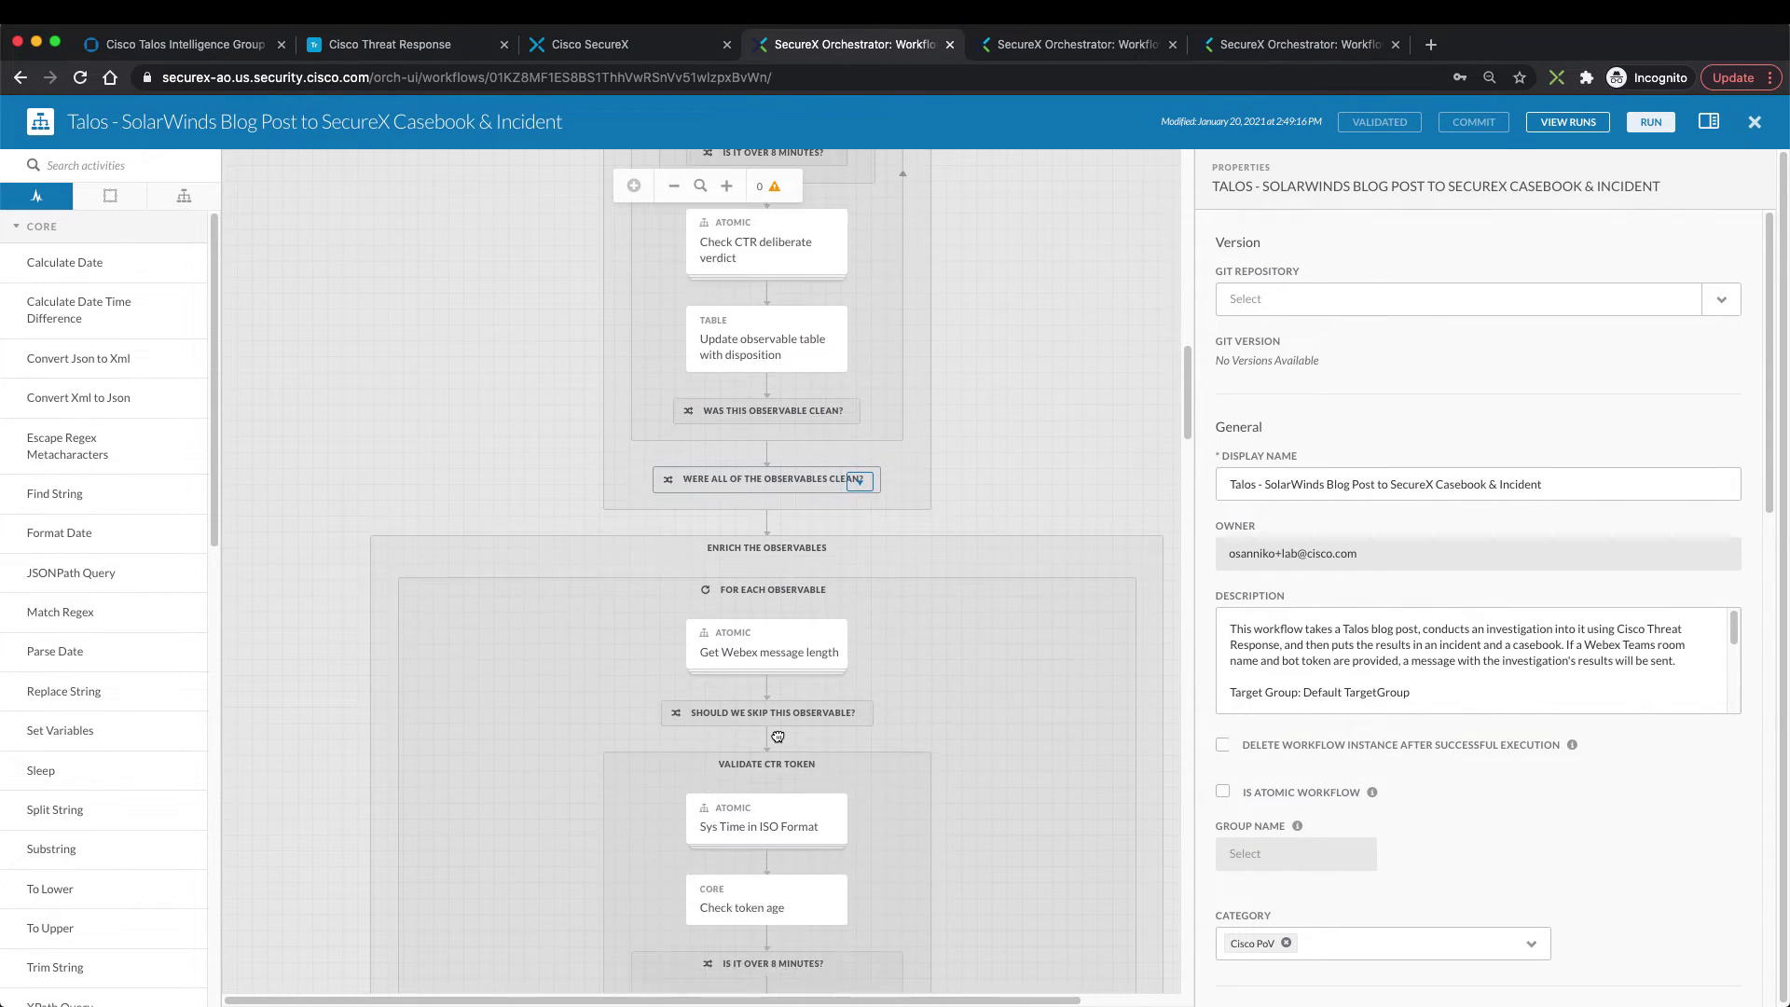
# Examine the Enrich the Observables stage, including the sightings extraction, target handling and Webex message length checks
pyautogui.scroll(-3, 777, 737)
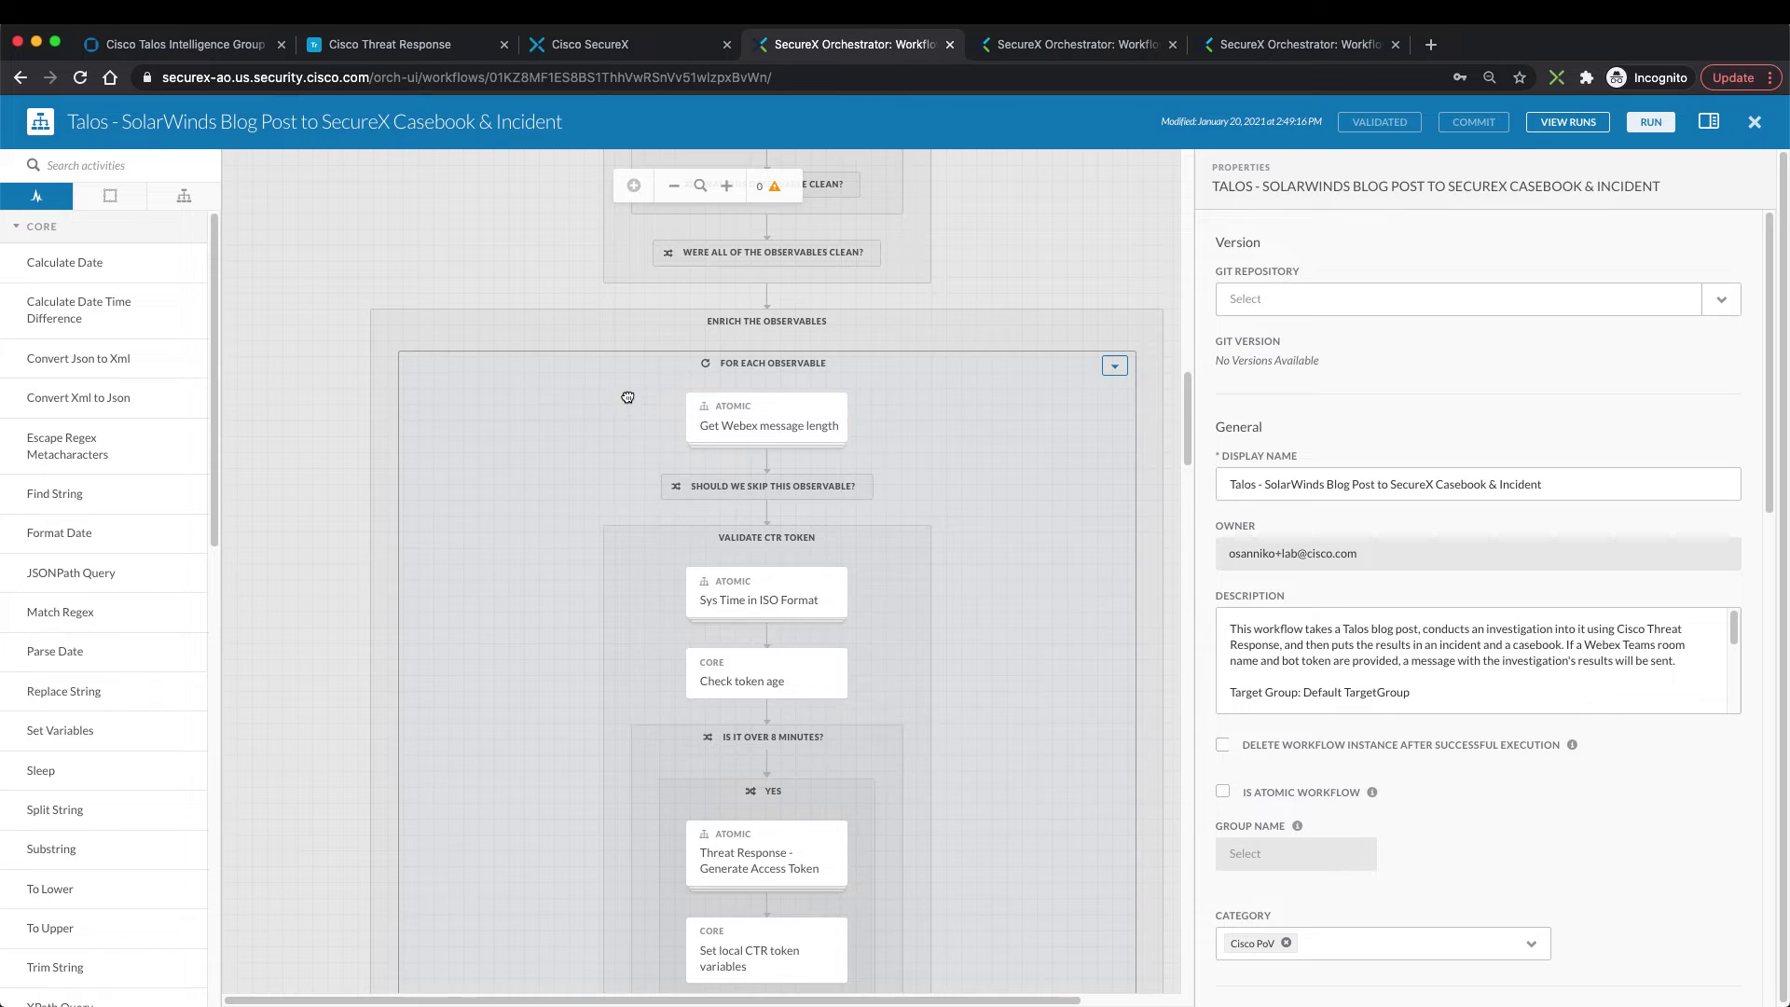
pyautogui.scroll(-4, 943, 847)
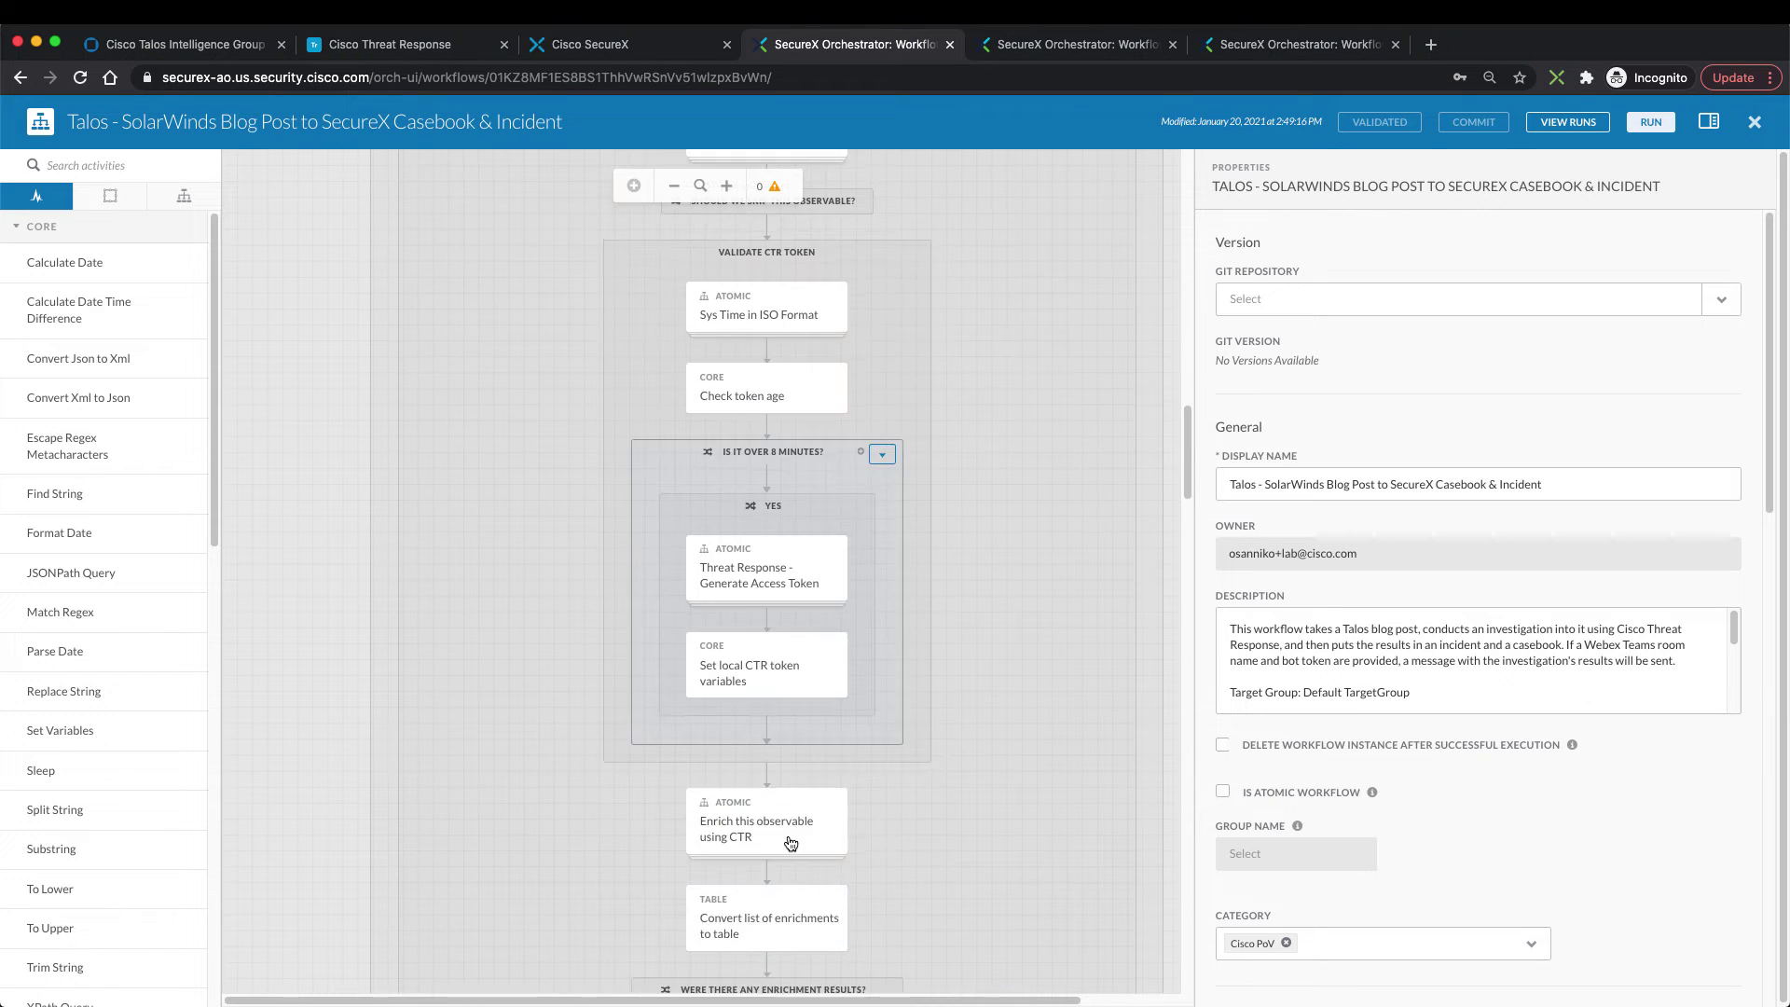
pyautogui.scroll(-9, 791, 824)
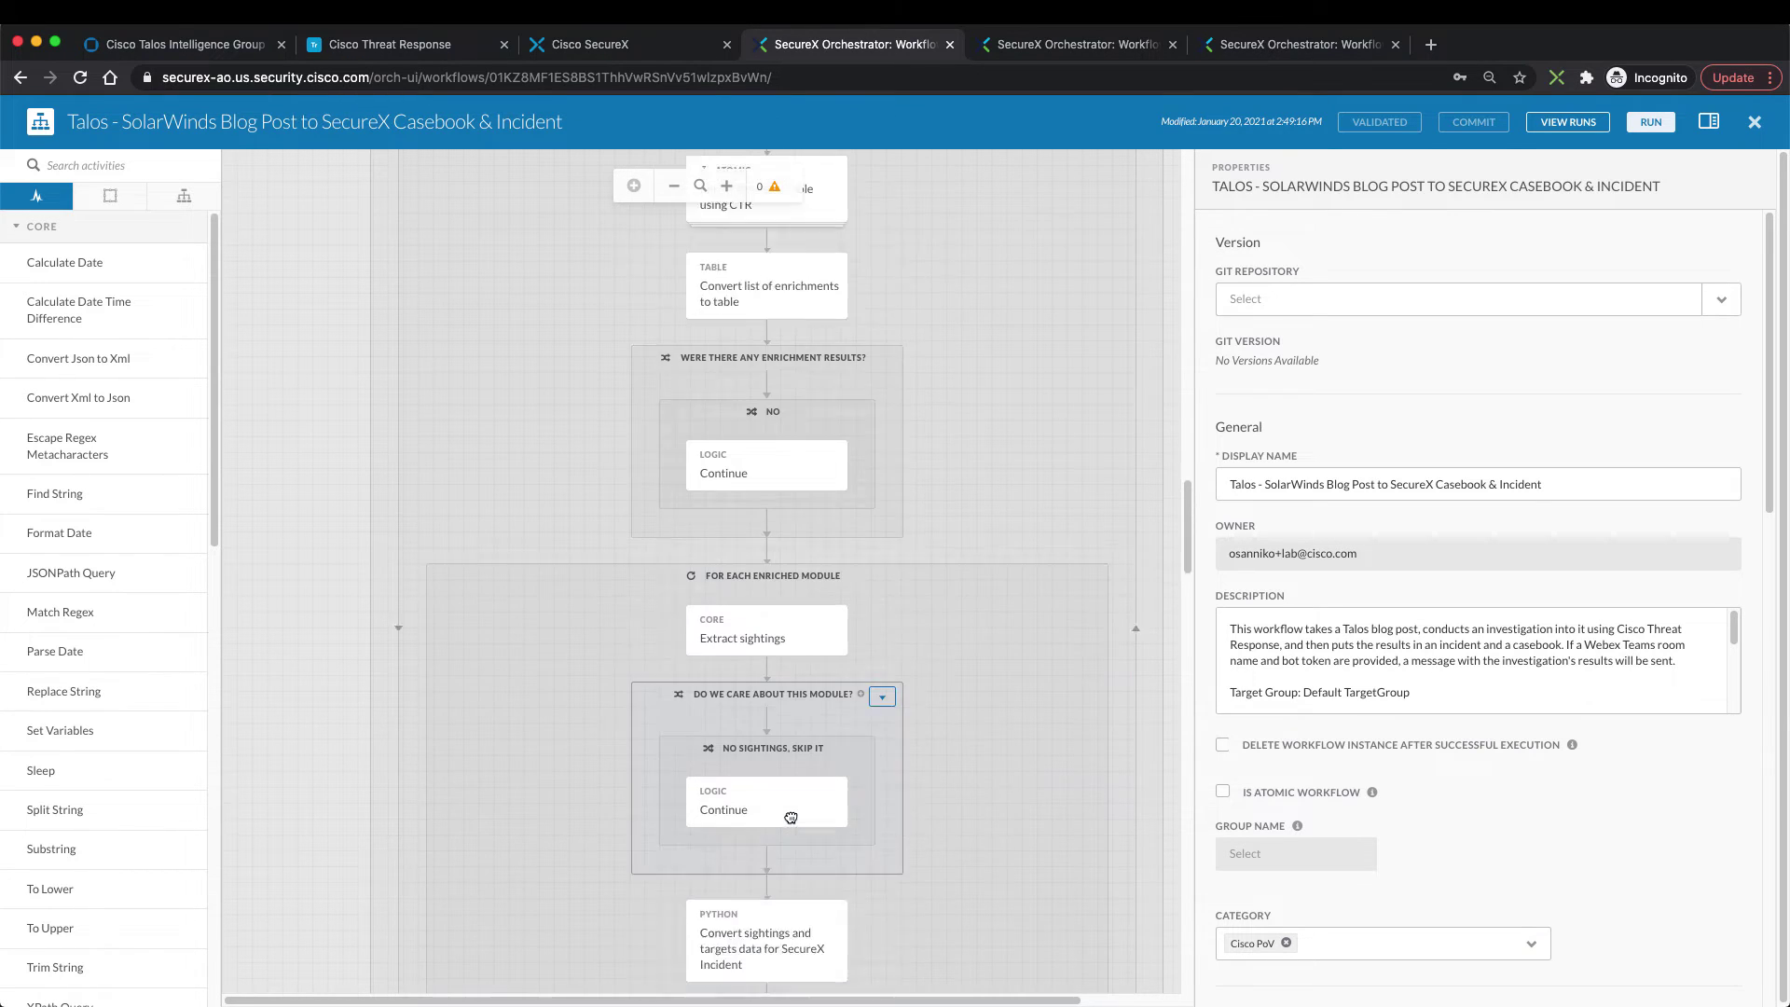
pyautogui.scroll(-7, 791, 822)
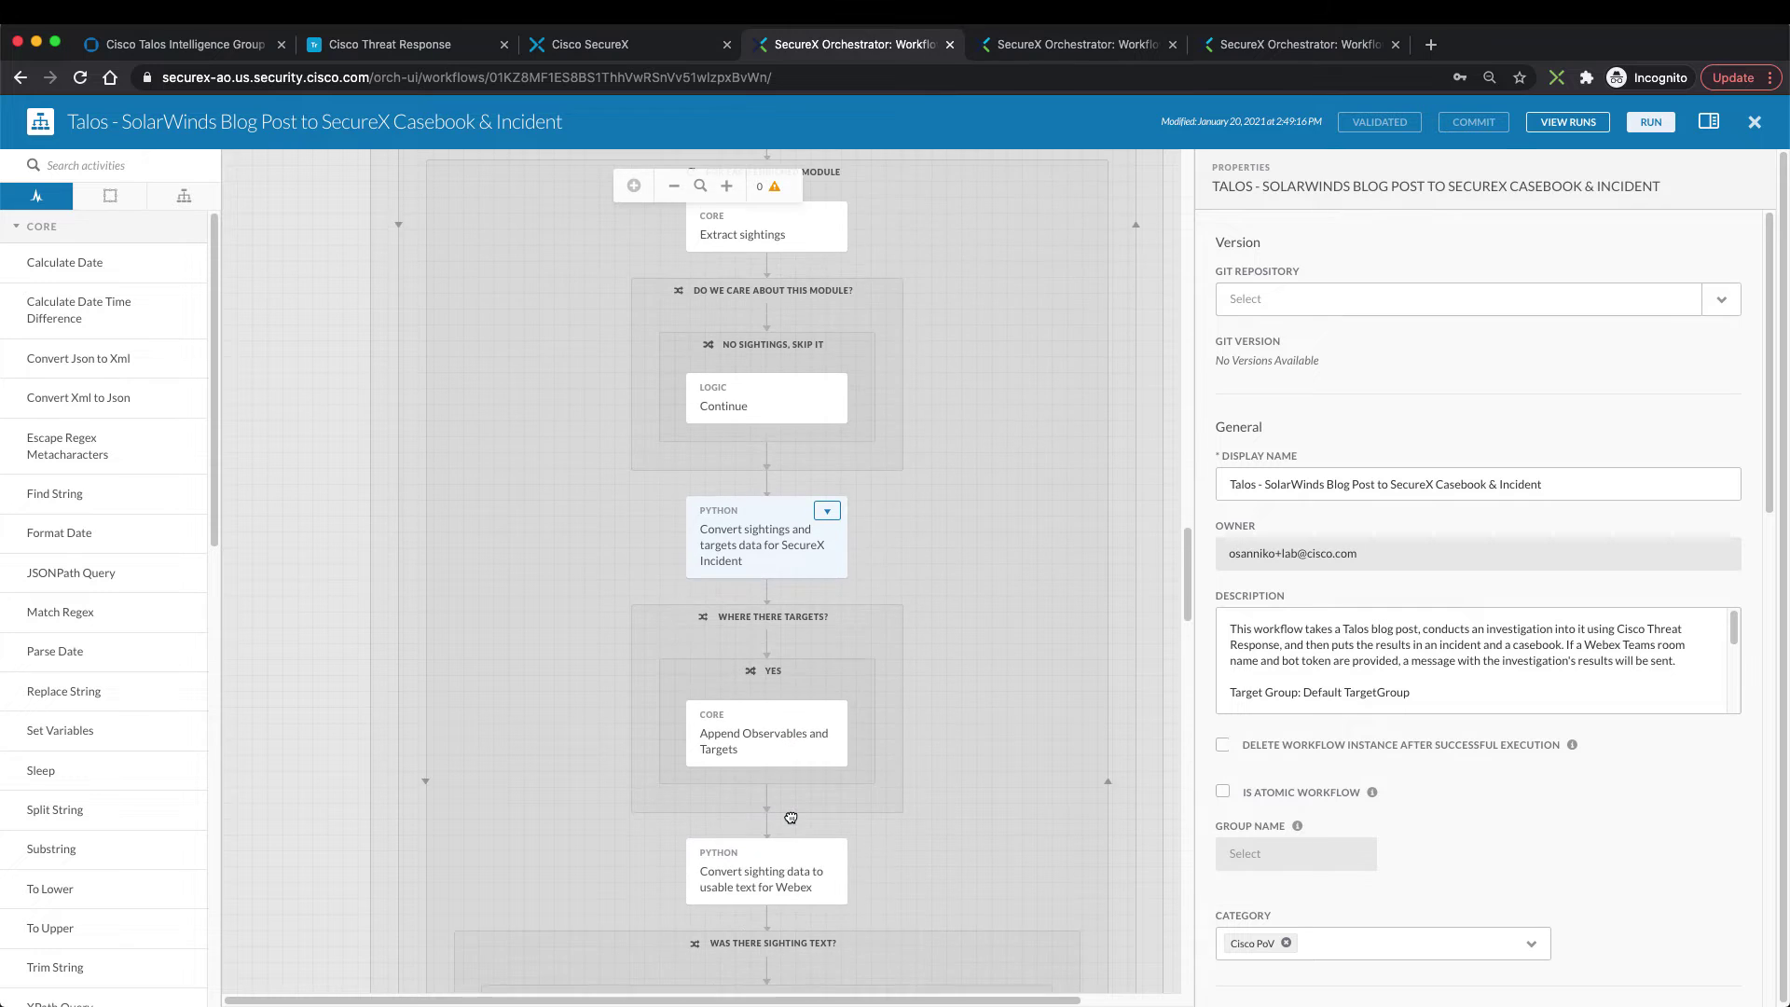
pyautogui.scroll(-5, 790, 818)
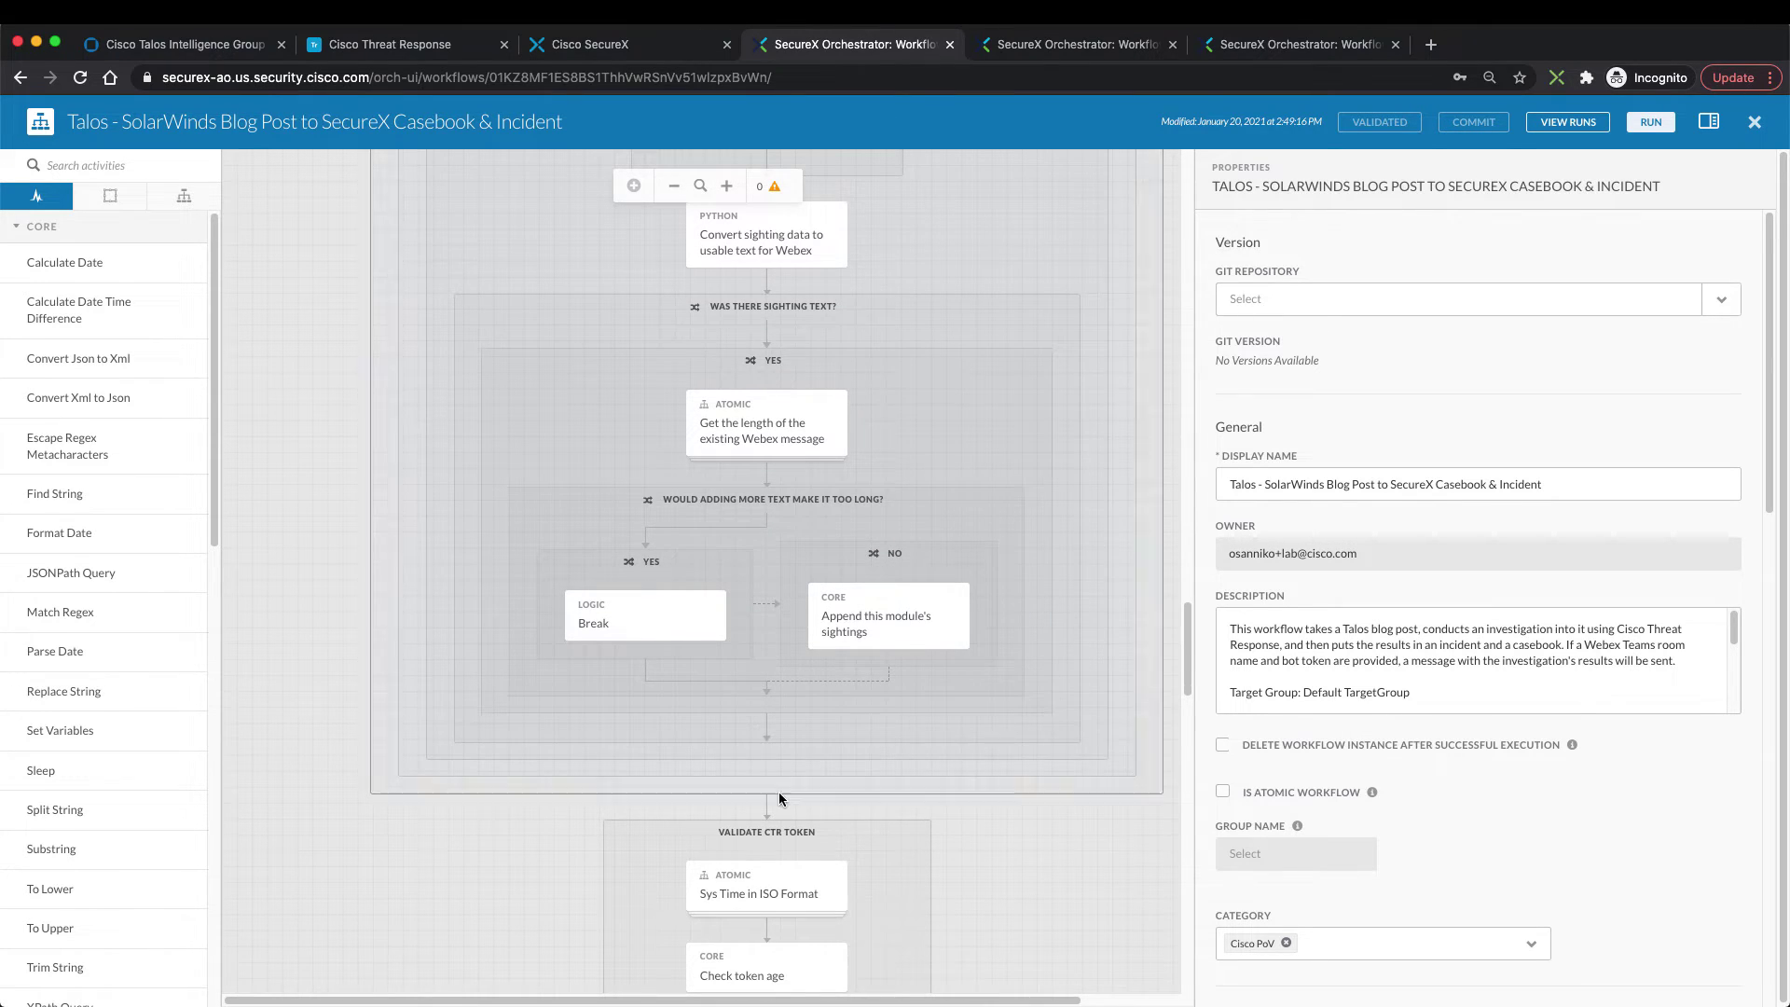
pyautogui.scroll(-1, 781, 799)
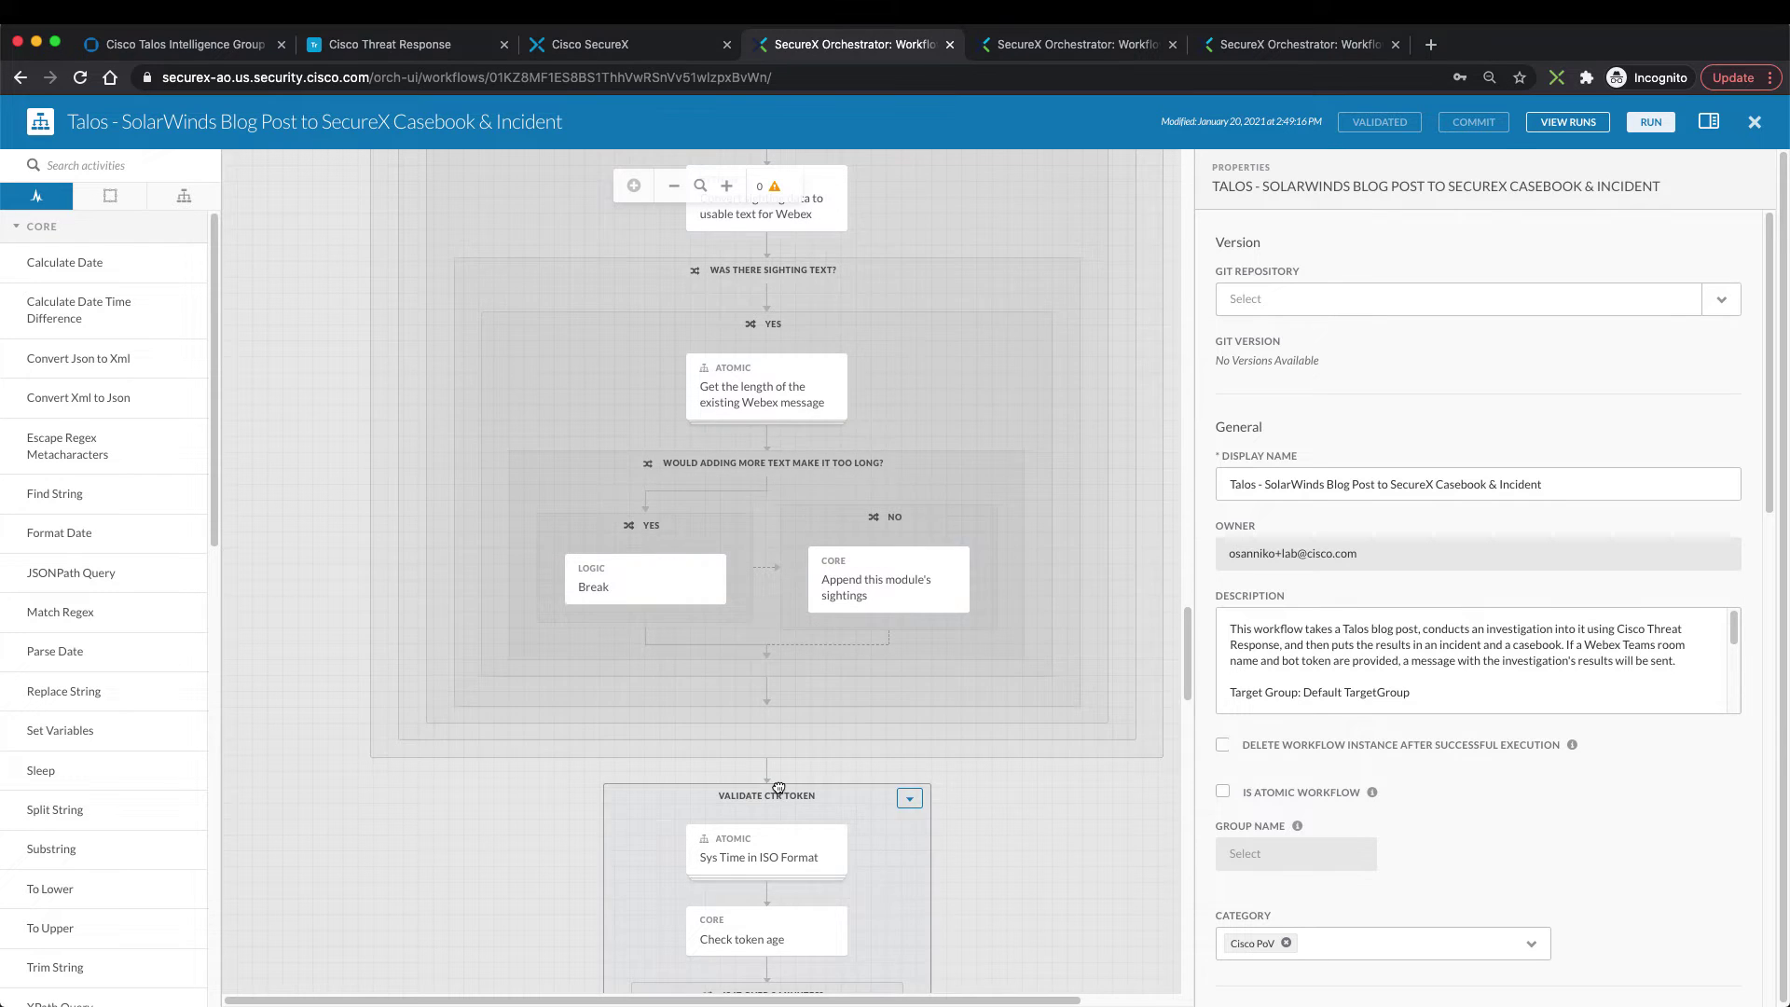
# Examine the casebook existence check and its branches for updating or creating a casebook and posting to Webex Teams
pyautogui.scroll(-12, 828, 823)
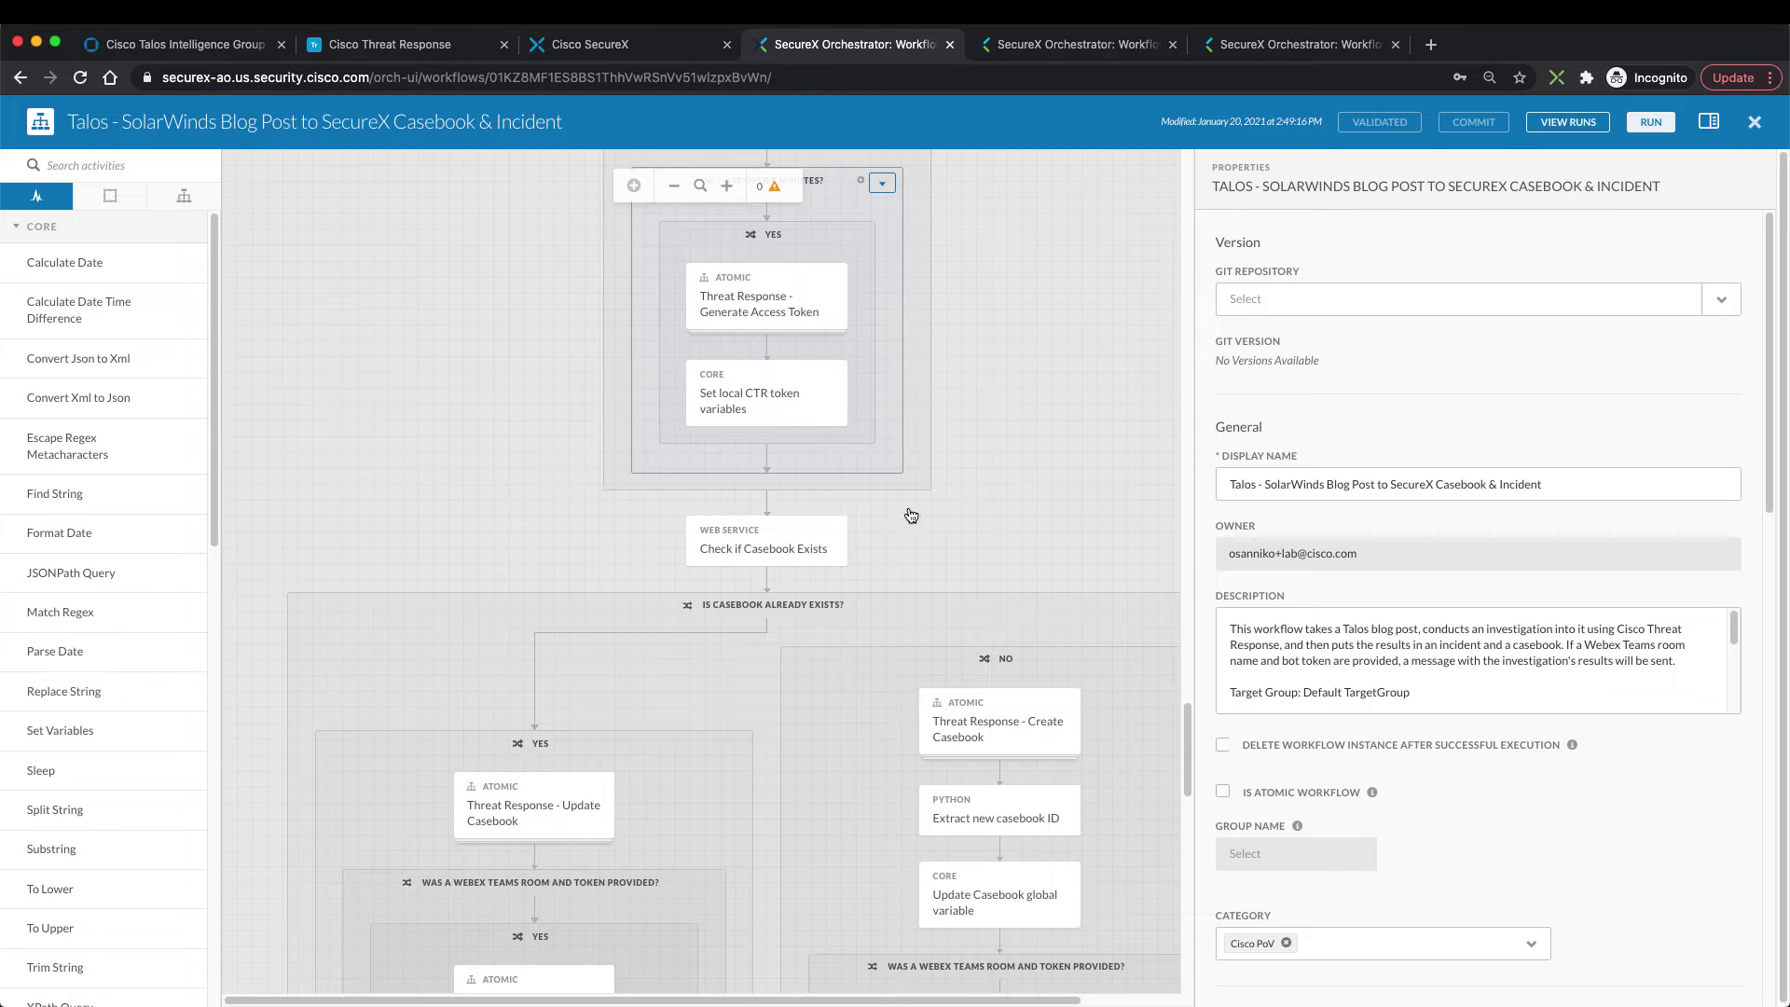
pyautogui.scroll(-3, 814, 649)
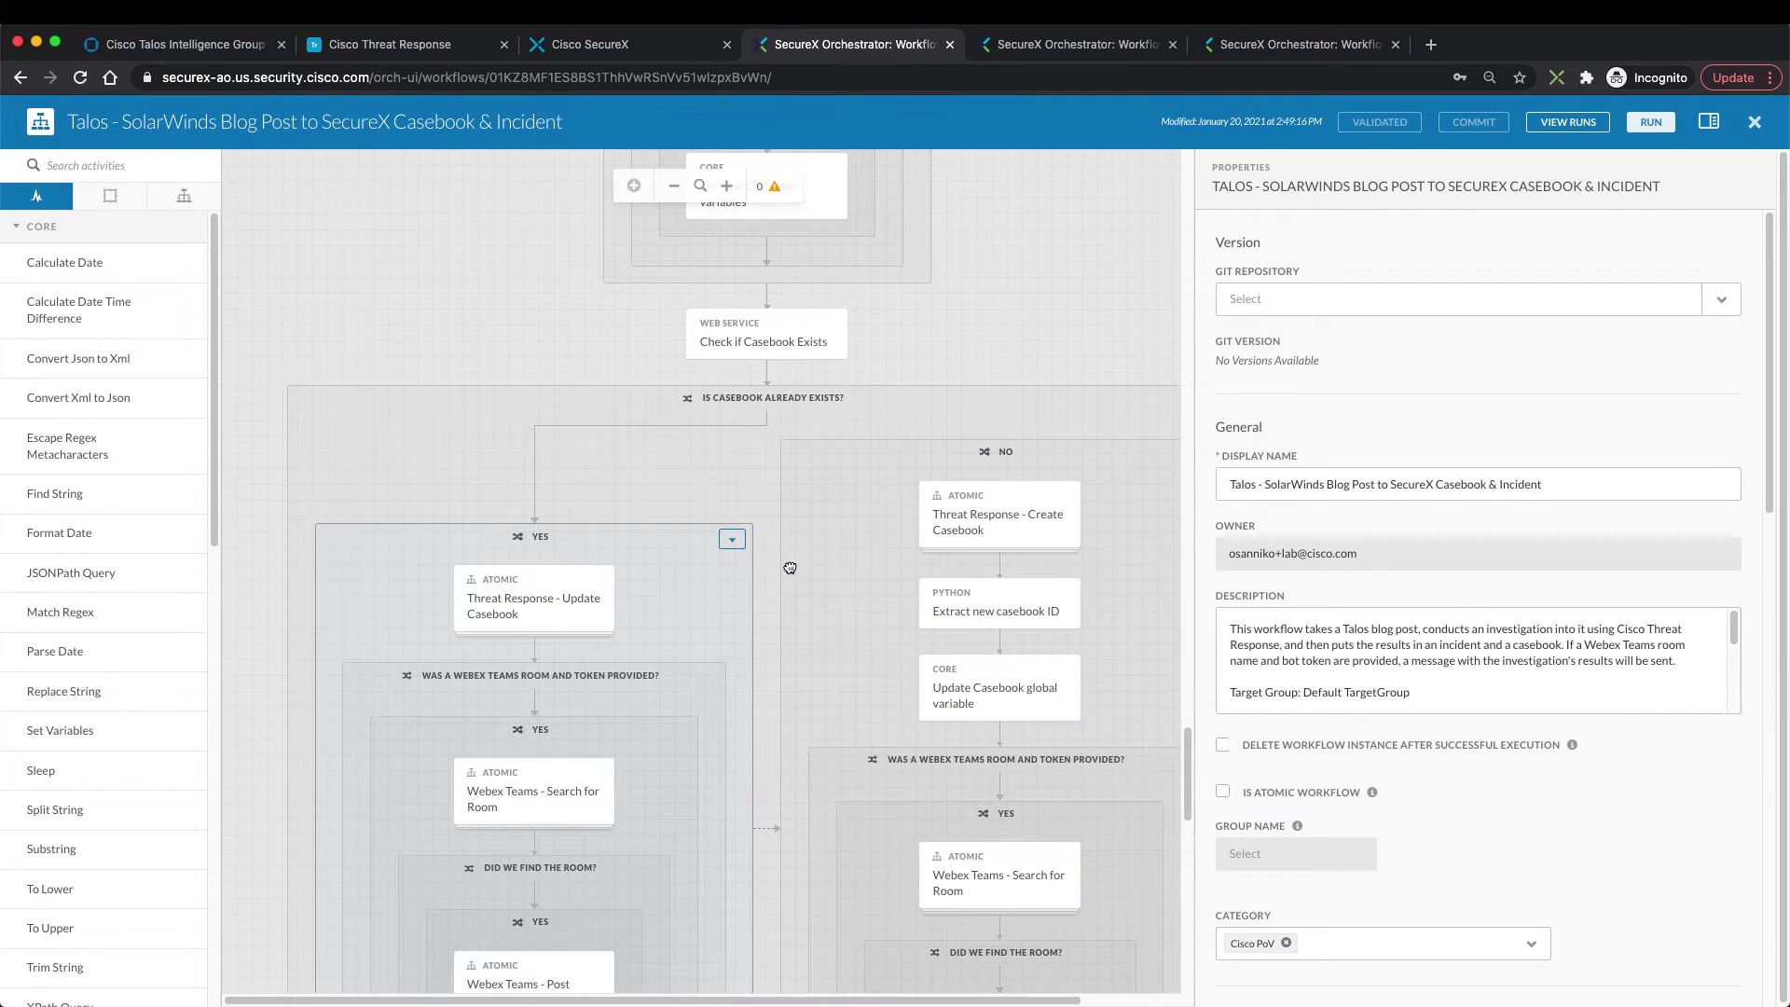
pyautogui.scroll(-2, 790, 568)
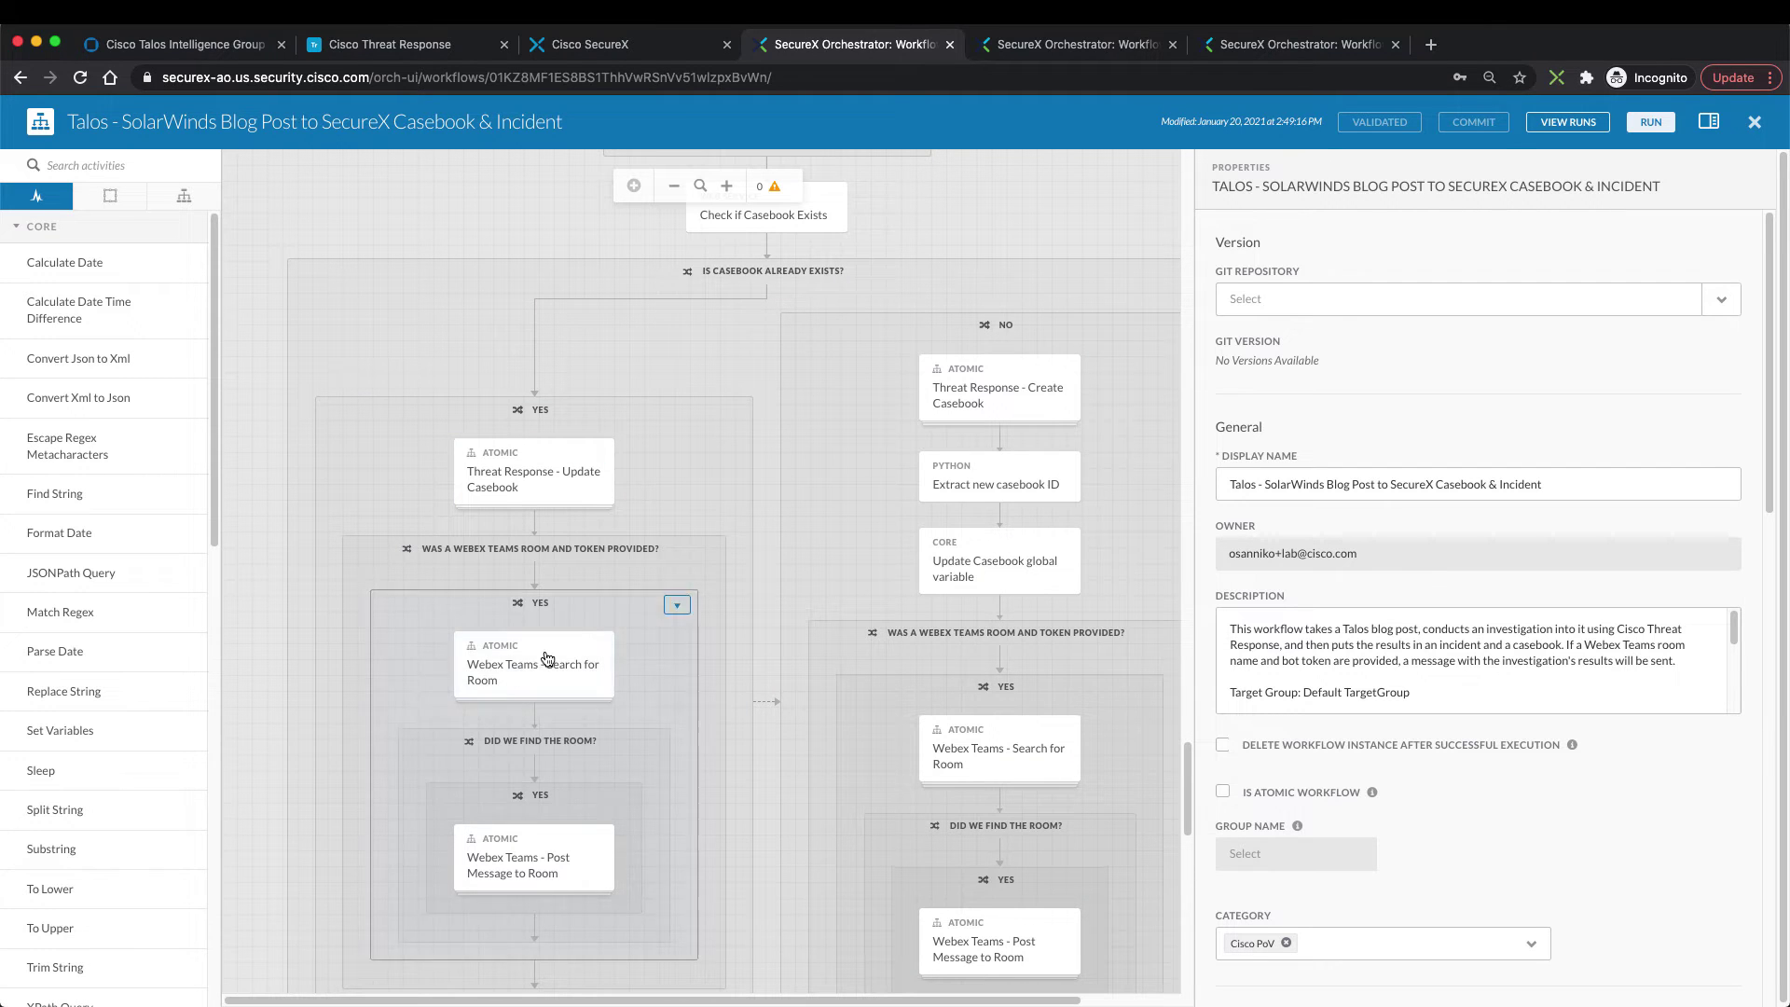
# Compare the update and create casebook branches, following each through its Webex Teams room search and message posting
pyautogui.scroll(-1, 552, 833)
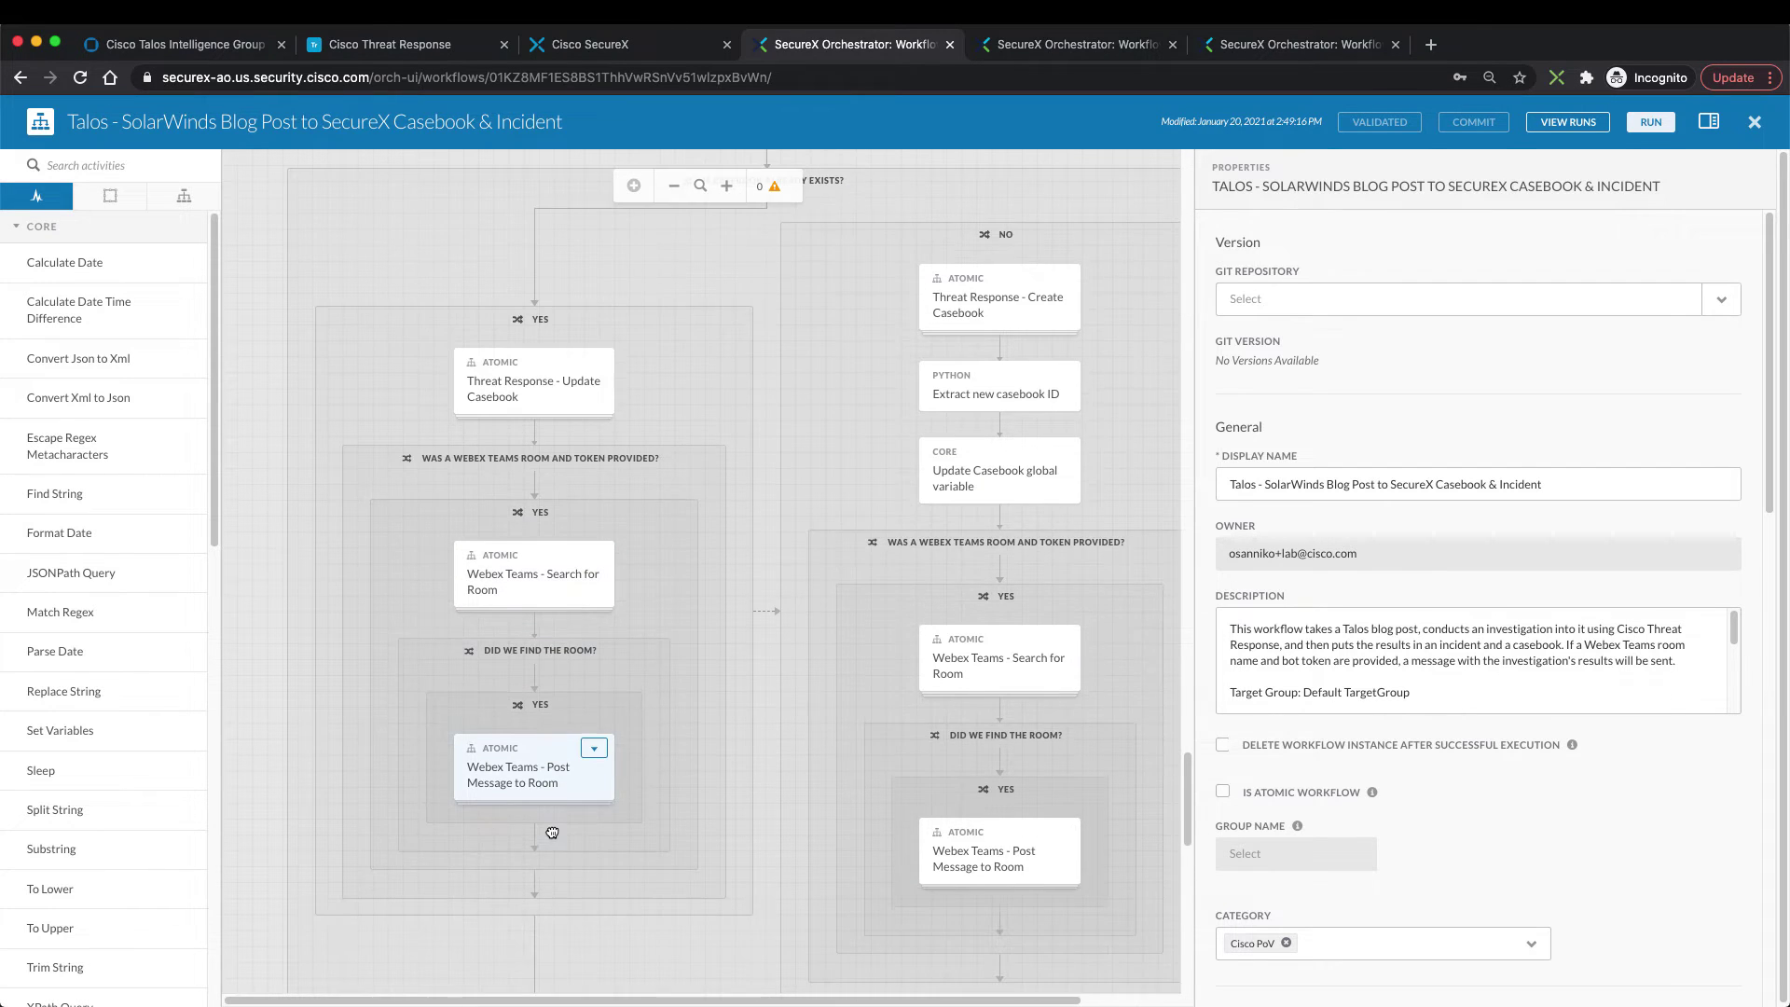
pyautogui.scroll(-2, 552, 832)
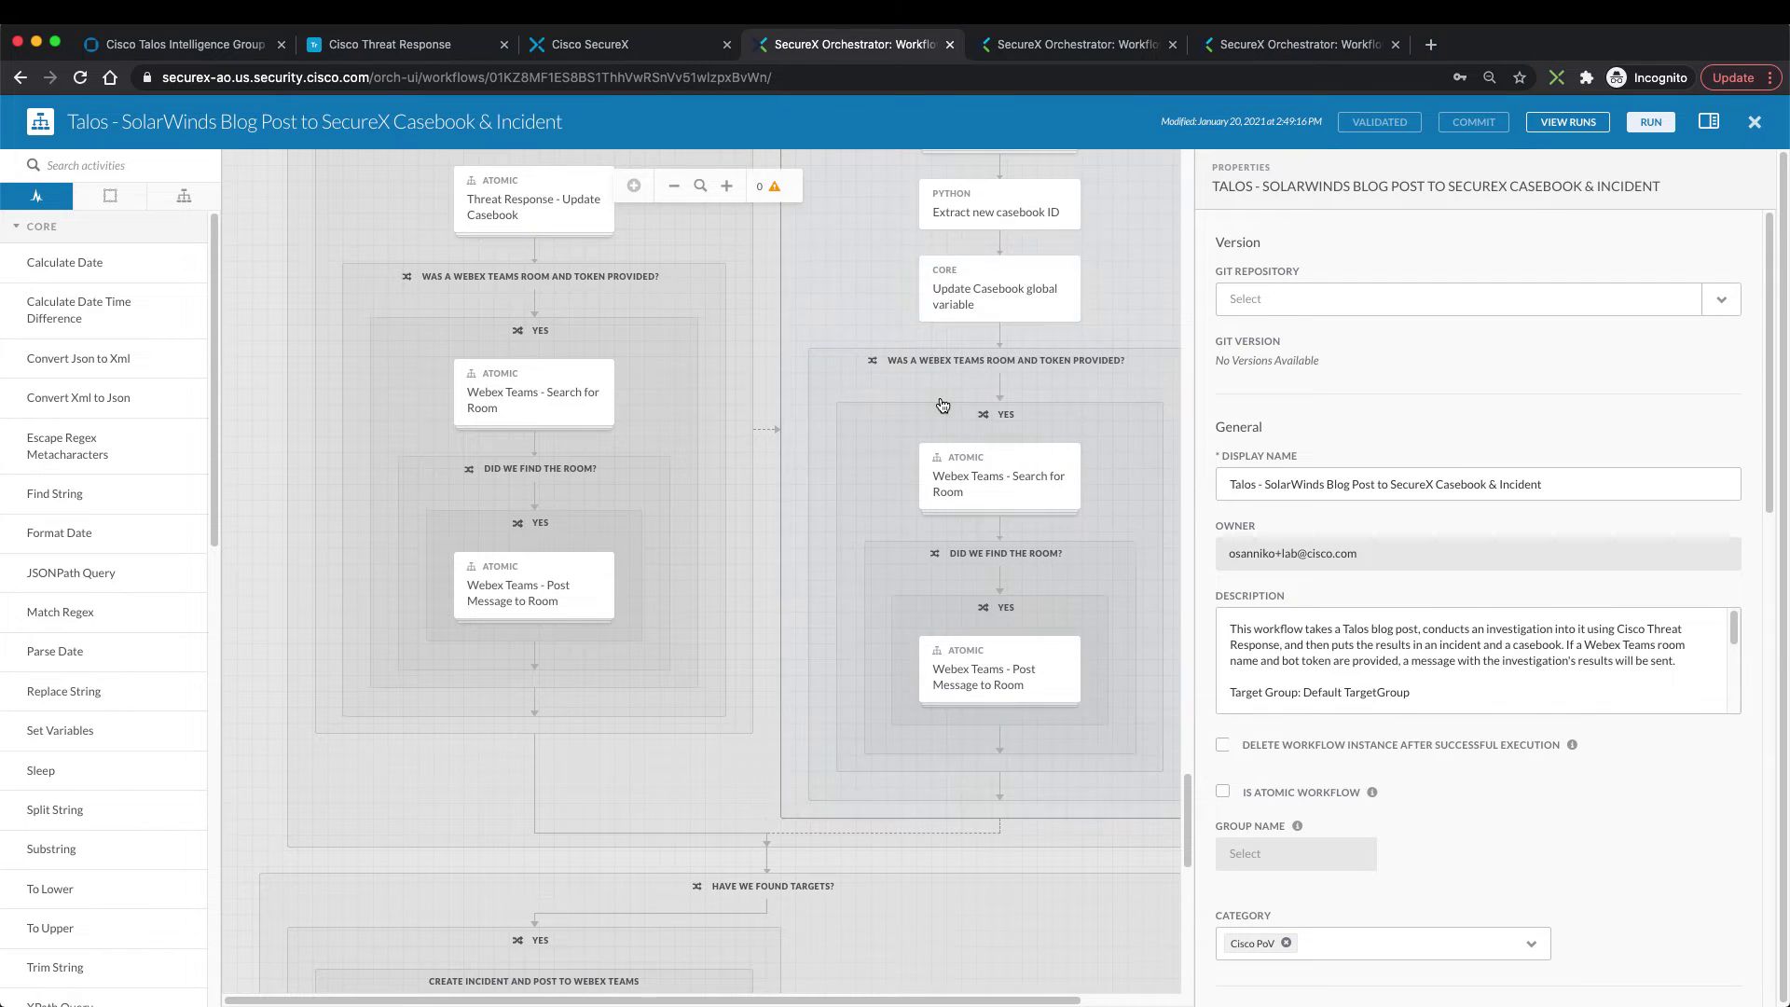
pyautogui.scroll(1, 942, 400)
pyautogui.scroll(1, 949, 438)
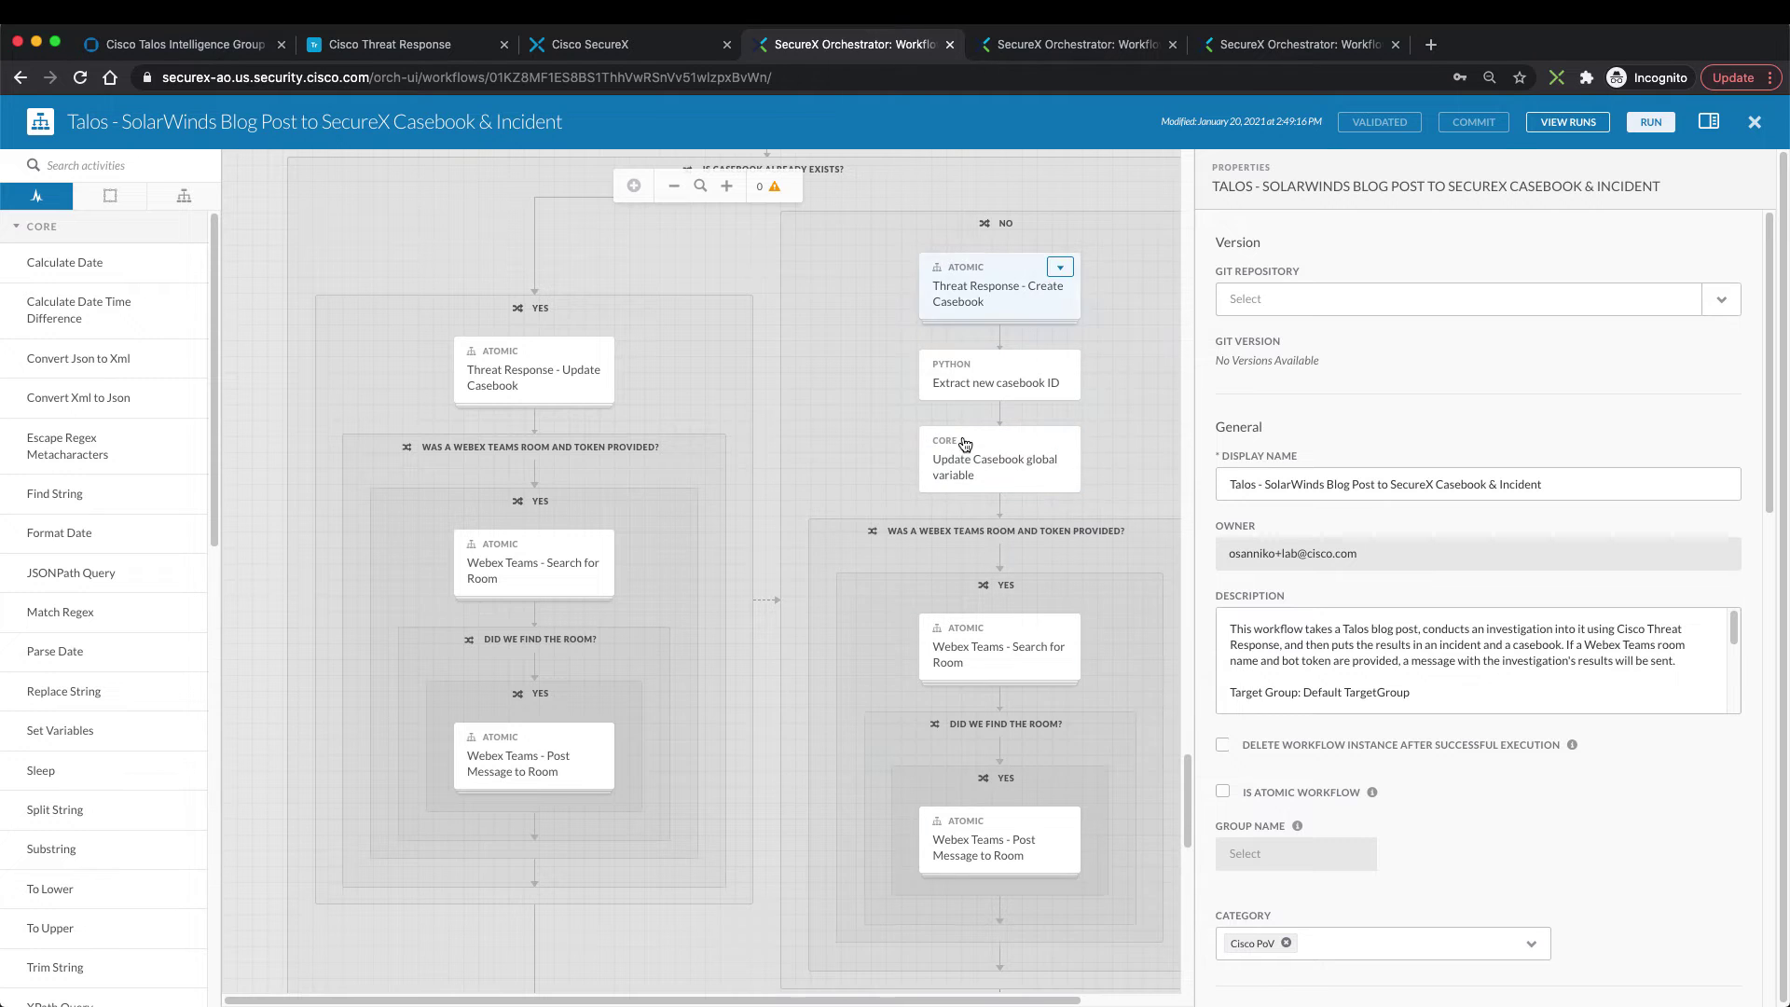
pyautogui.scroll(-5, 1003, 899)
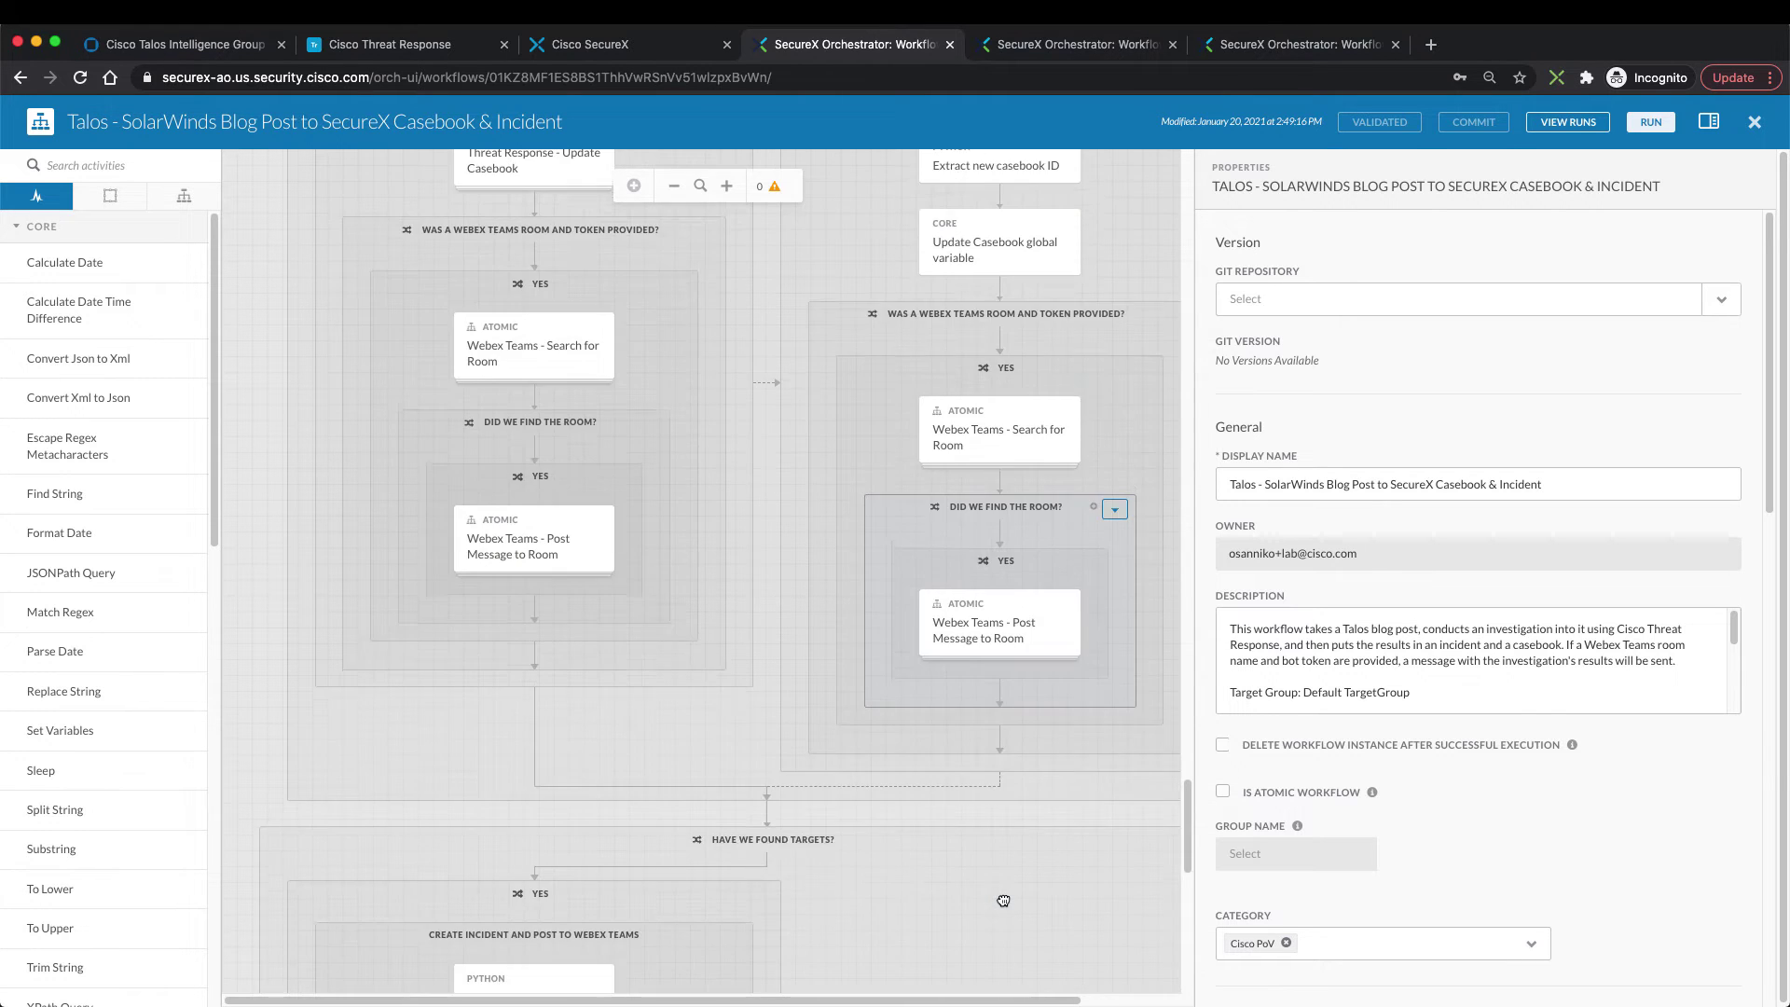
# Examine the check for found targets, including incident and relationship creation and the Webex Teams posting in both branches
pyautogui.scroll(-2, 970, 855)
pyautogui.scroll(-1, 765, 387)
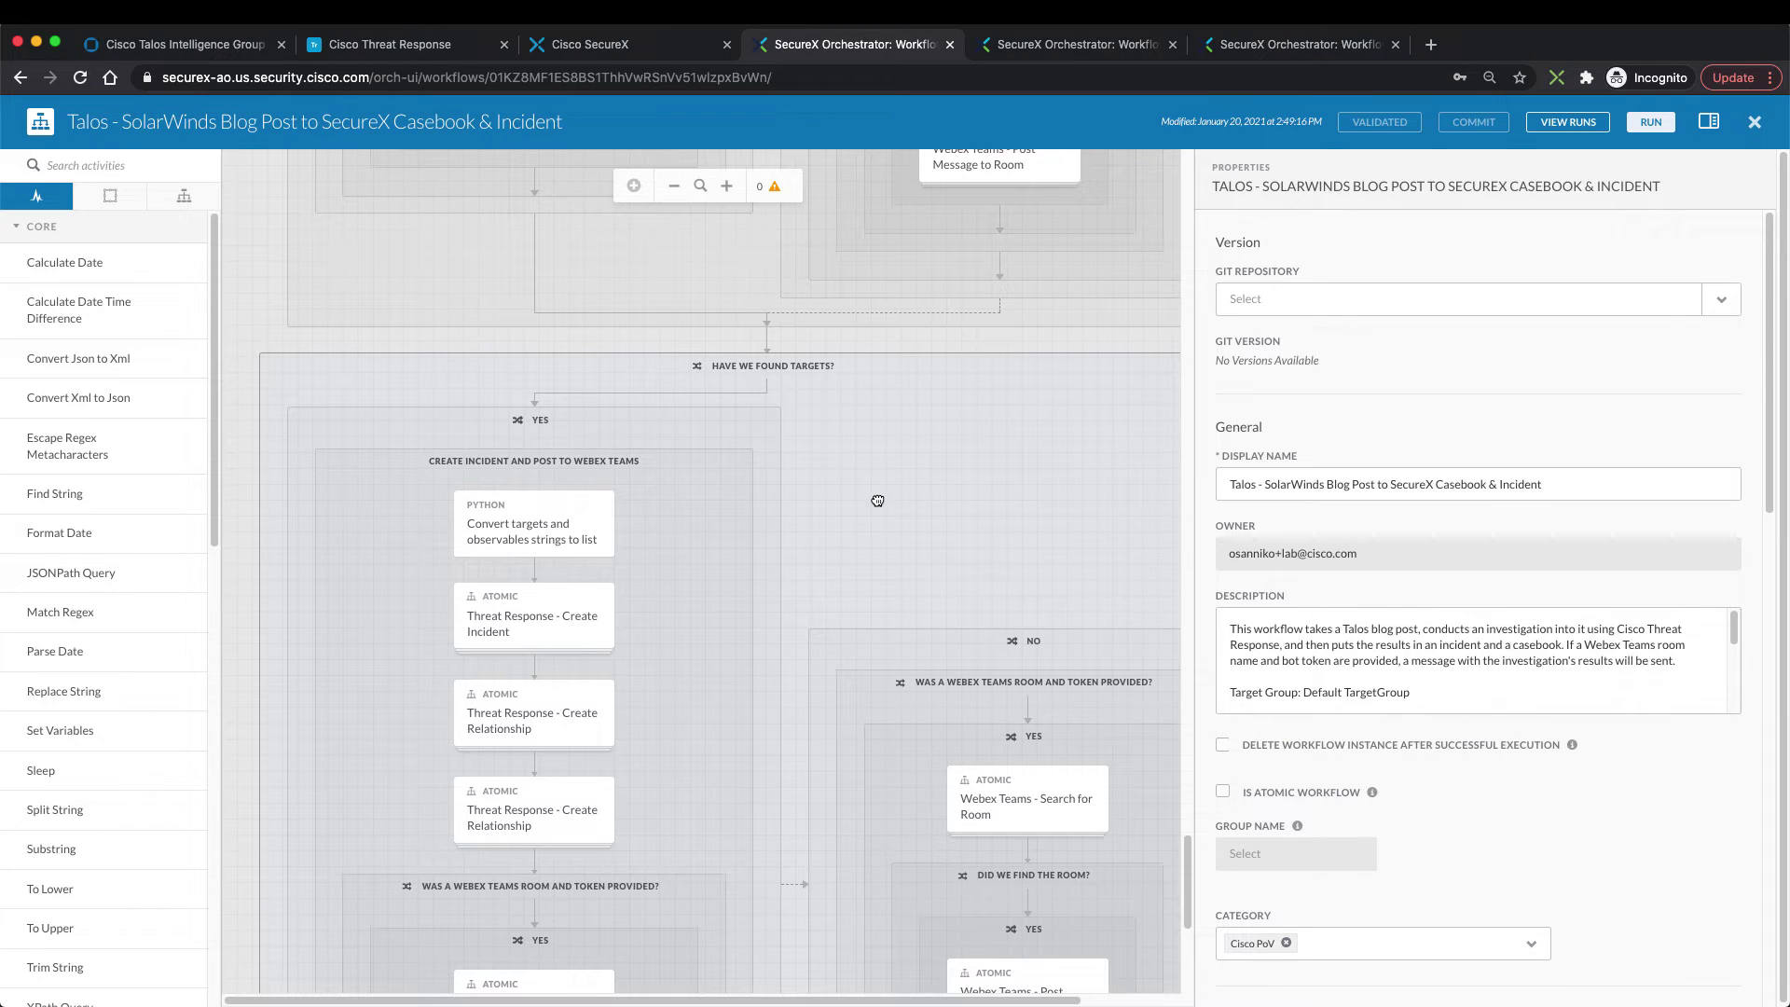
pyautogui.scroll(-2, 877, 500)
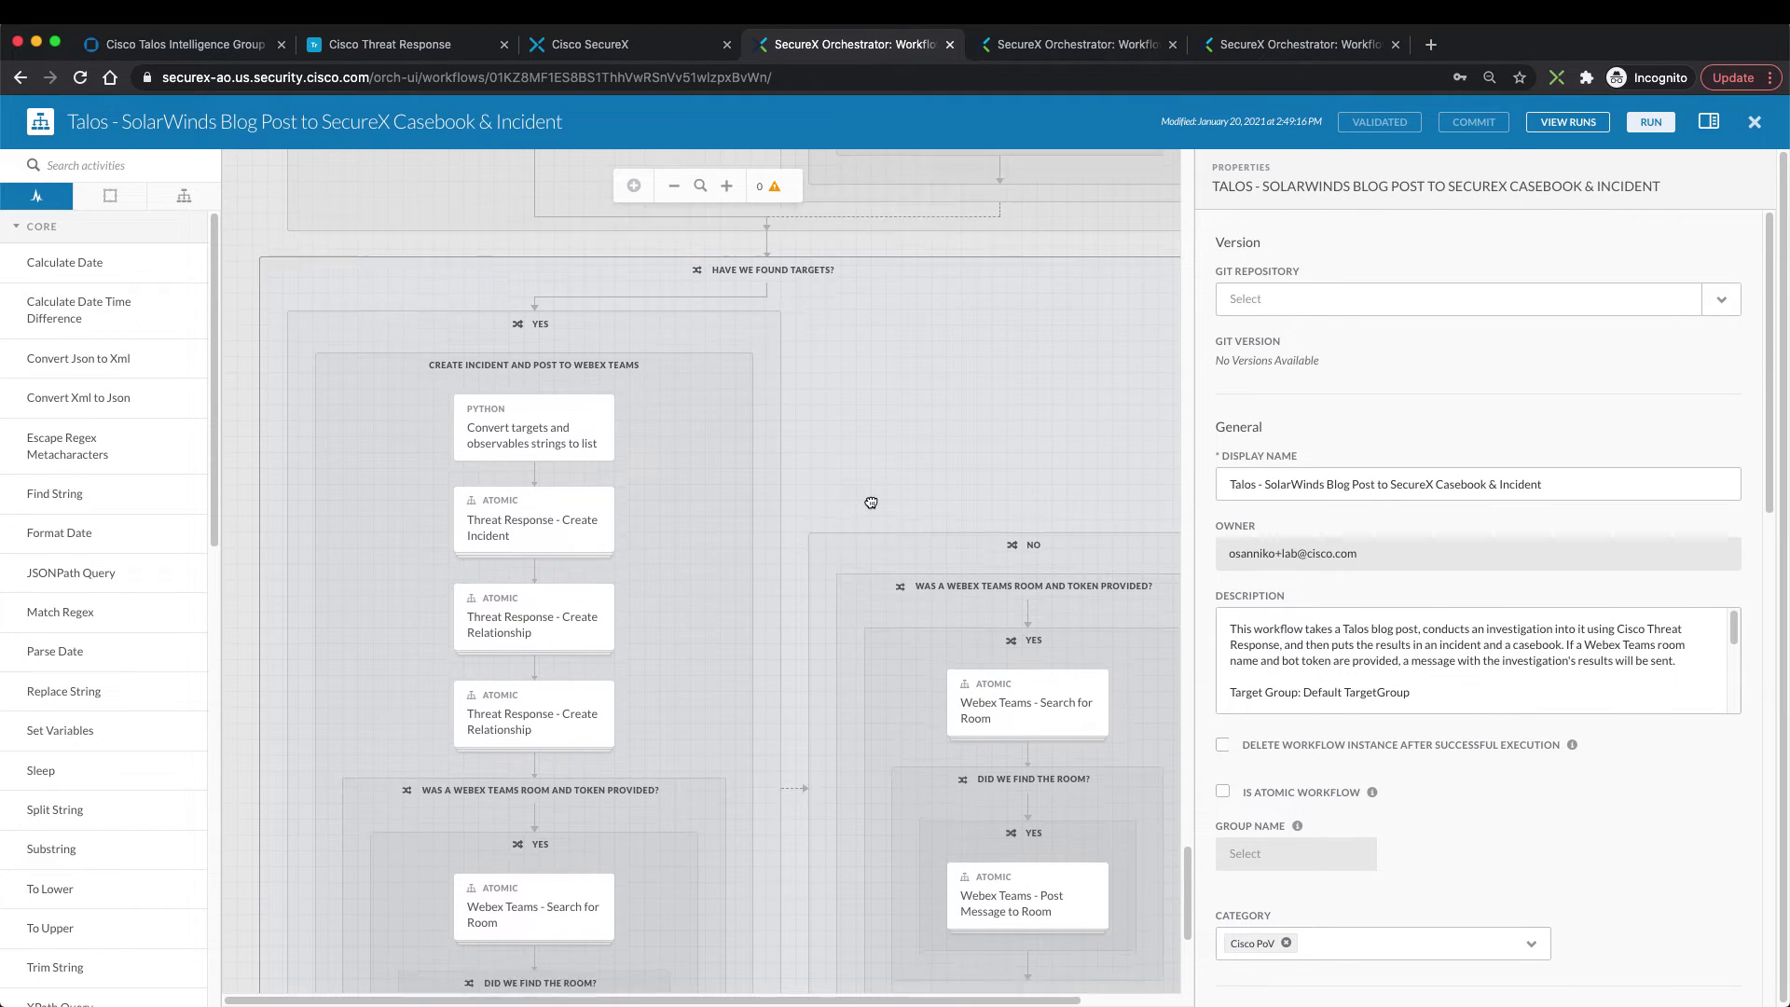
pyautogui.scroll(-2, 871, 503)
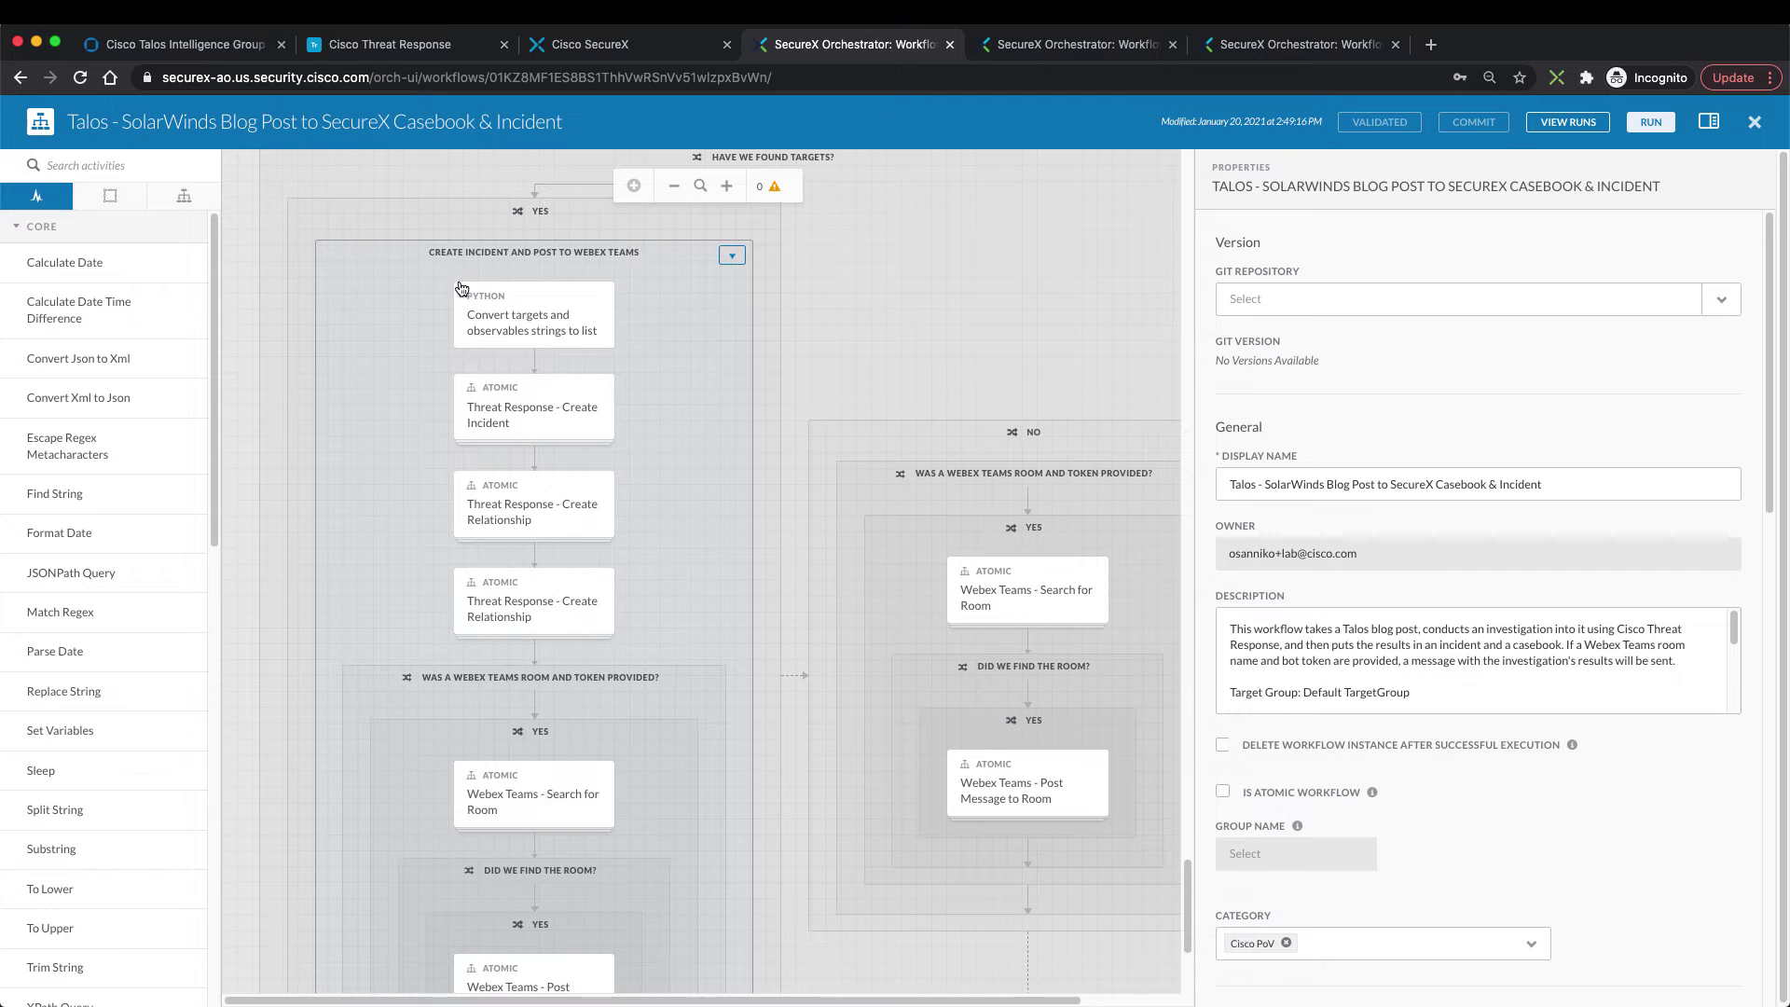
pyautogui.scroll(-2, 573, 851)
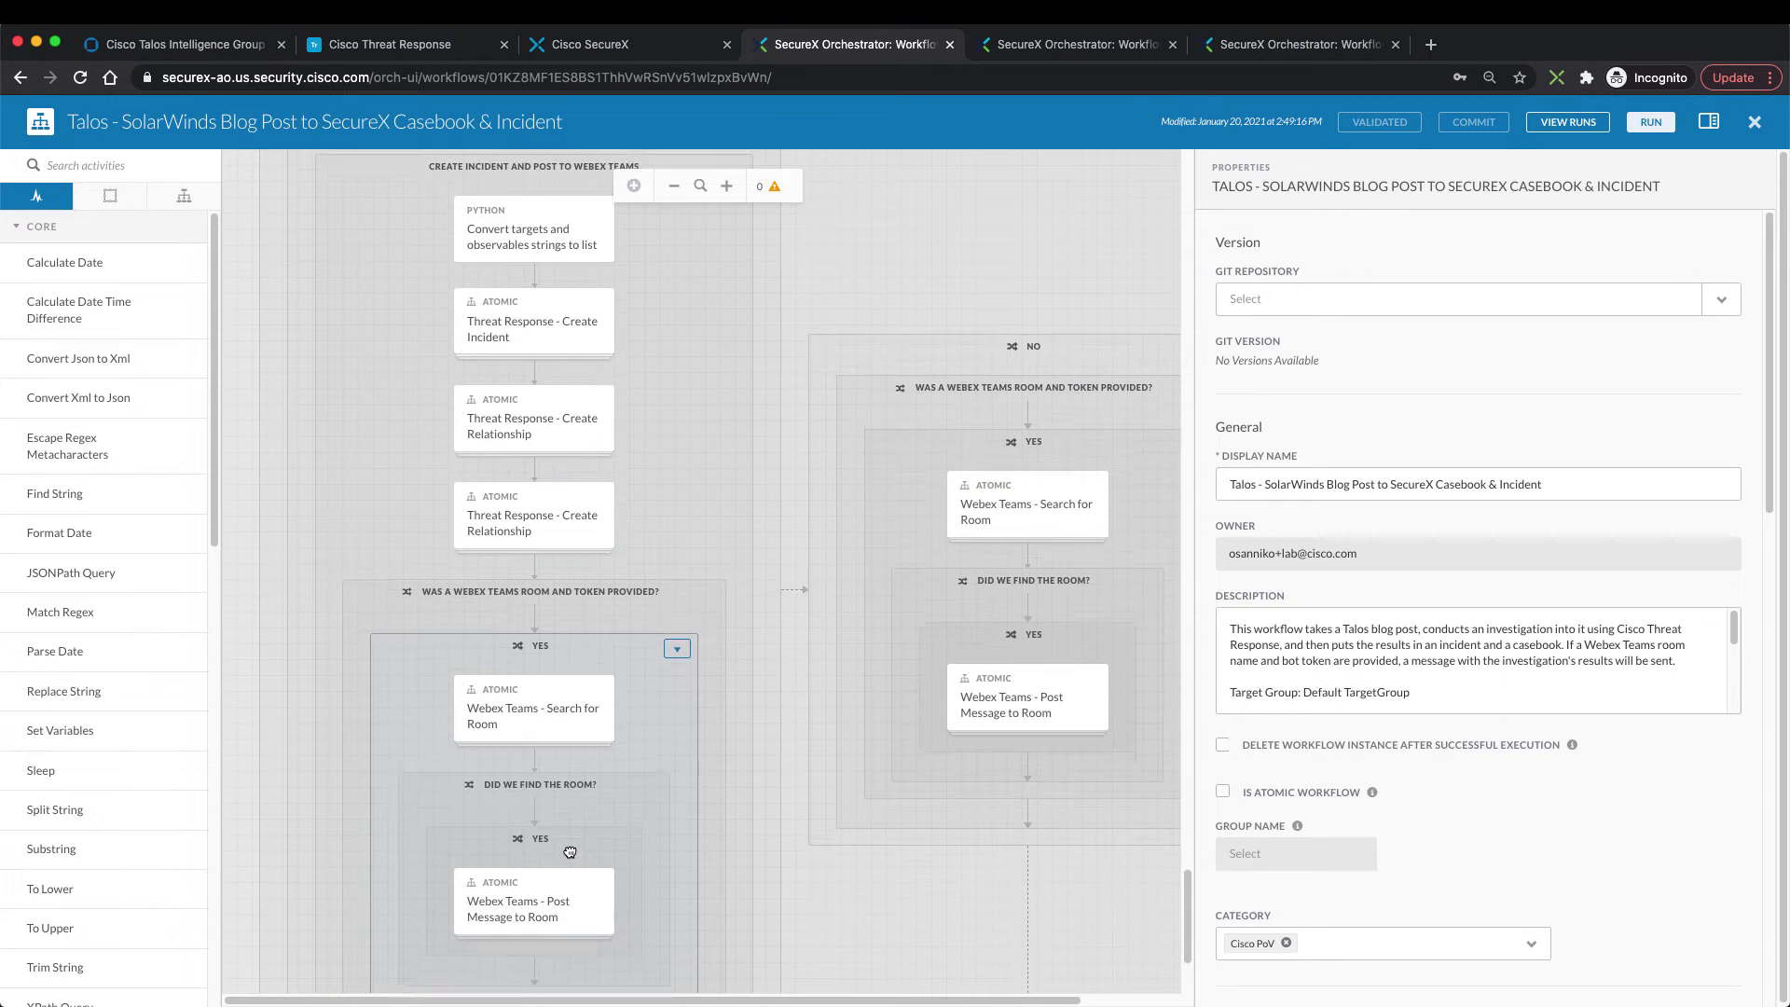
pyautogui.scroll(-2, 569, 852)
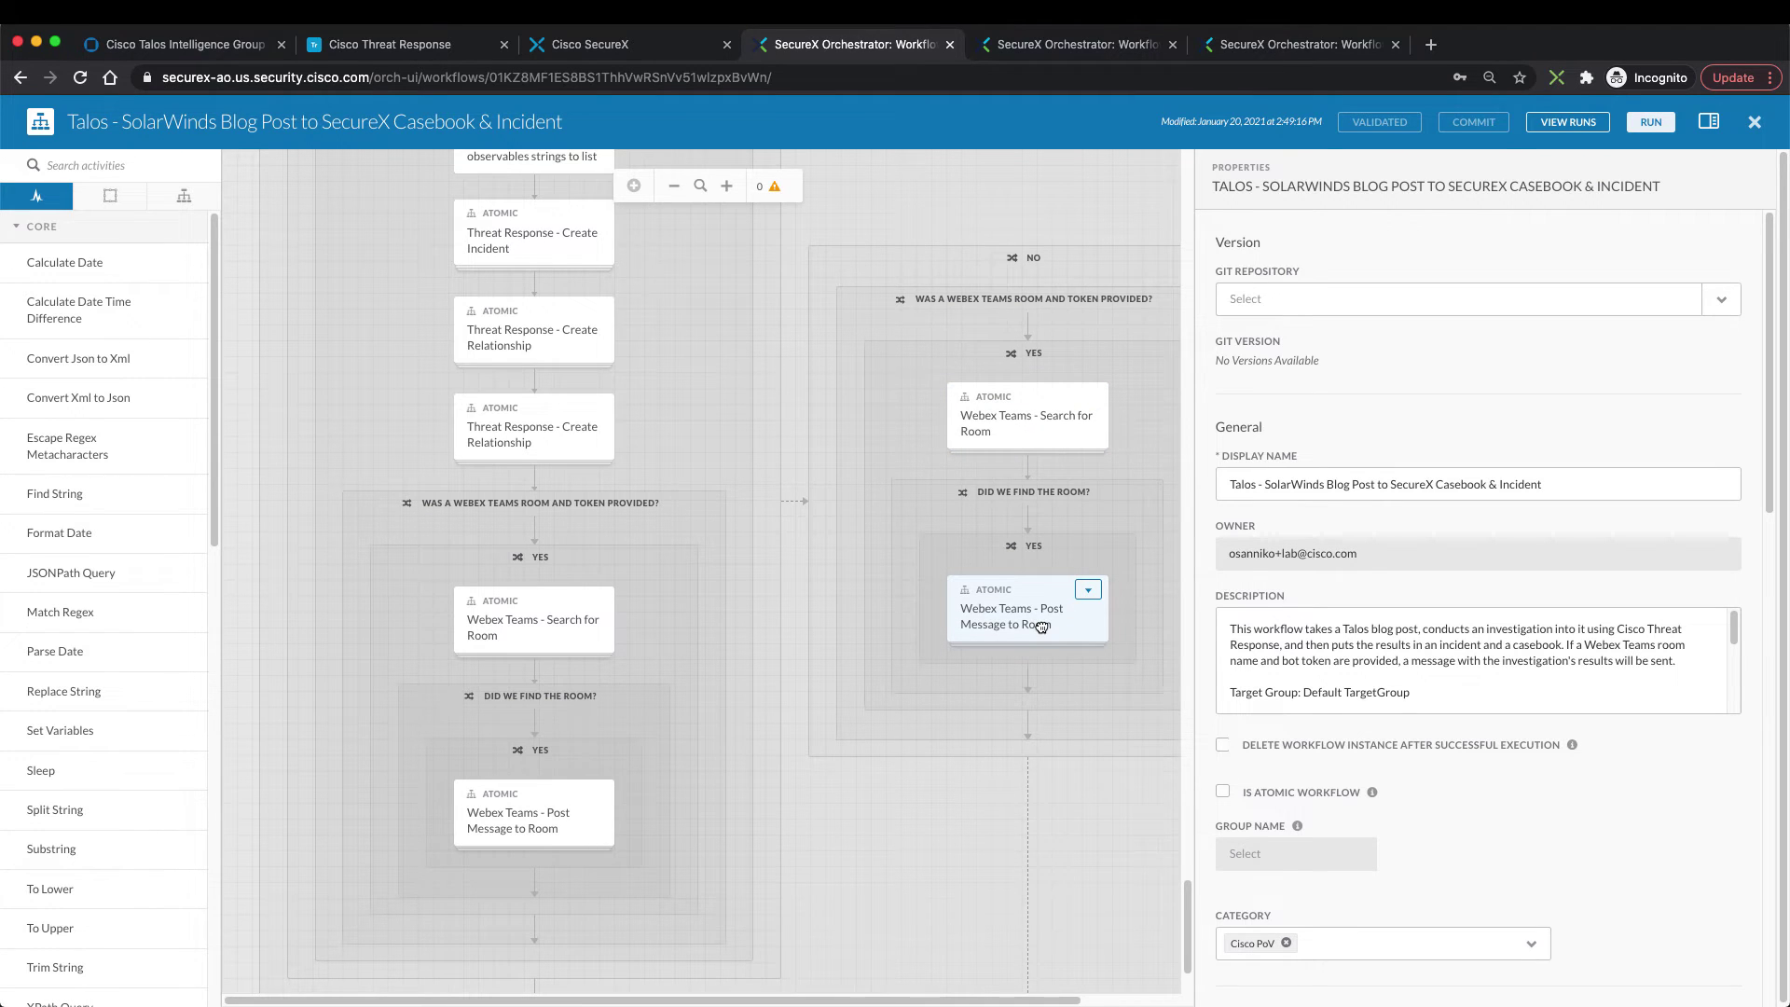
pyautogui.scroll(-3, 1042, 627)
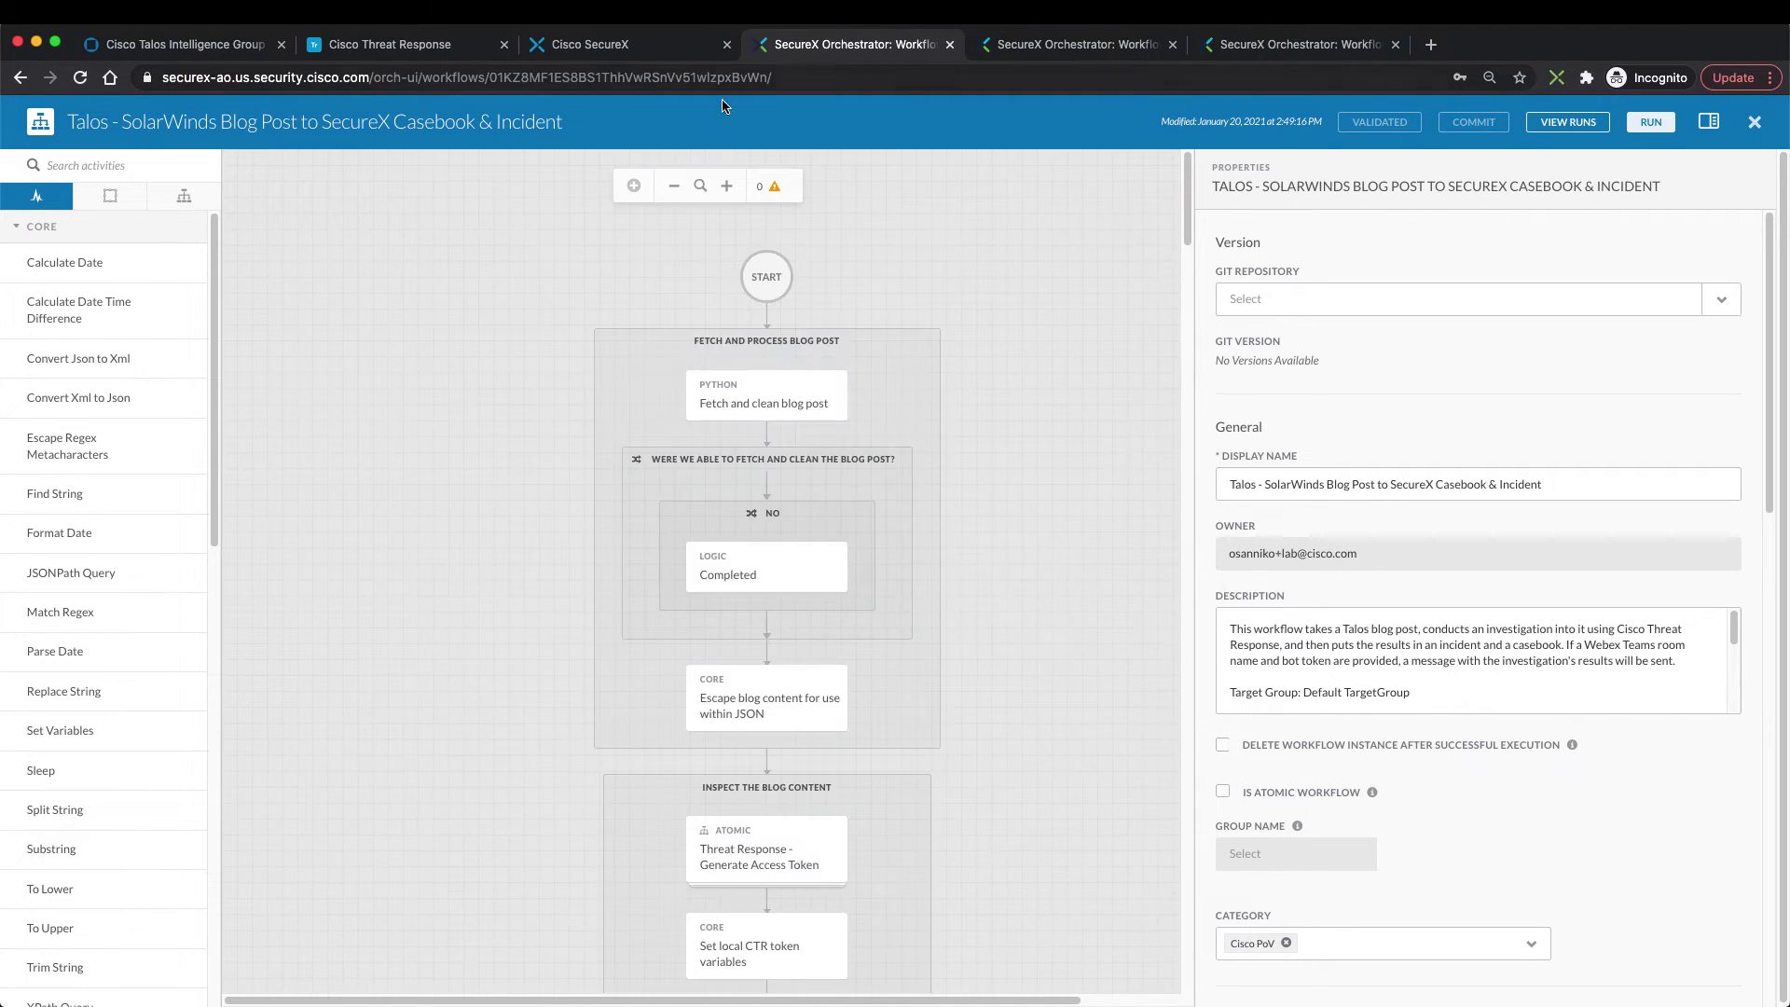
# Run the workflow on the prefilled solarwinds-supplychain-coverage.html blog post URL, keeping the SecureX Orchestration Tests room and the preset bot token
pyautogui.click(1652, 123)
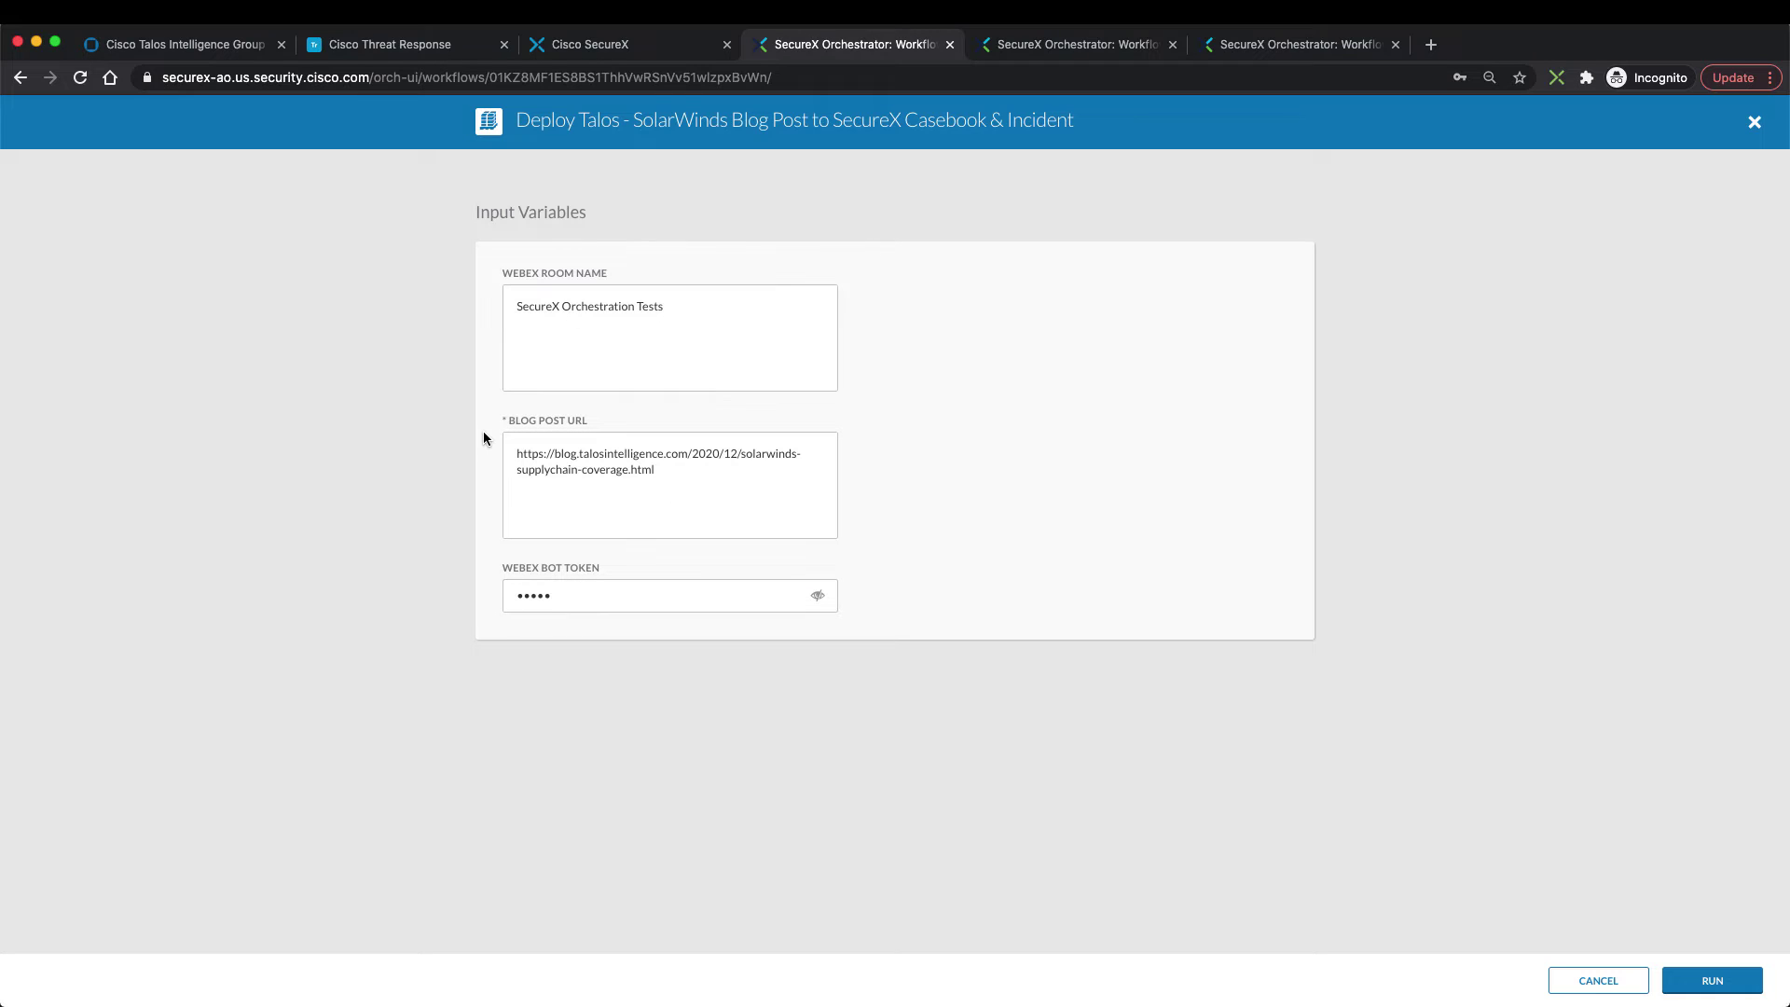
pyautogui.moveTo(516, 458); pyautogui.dragTo(646, 476)
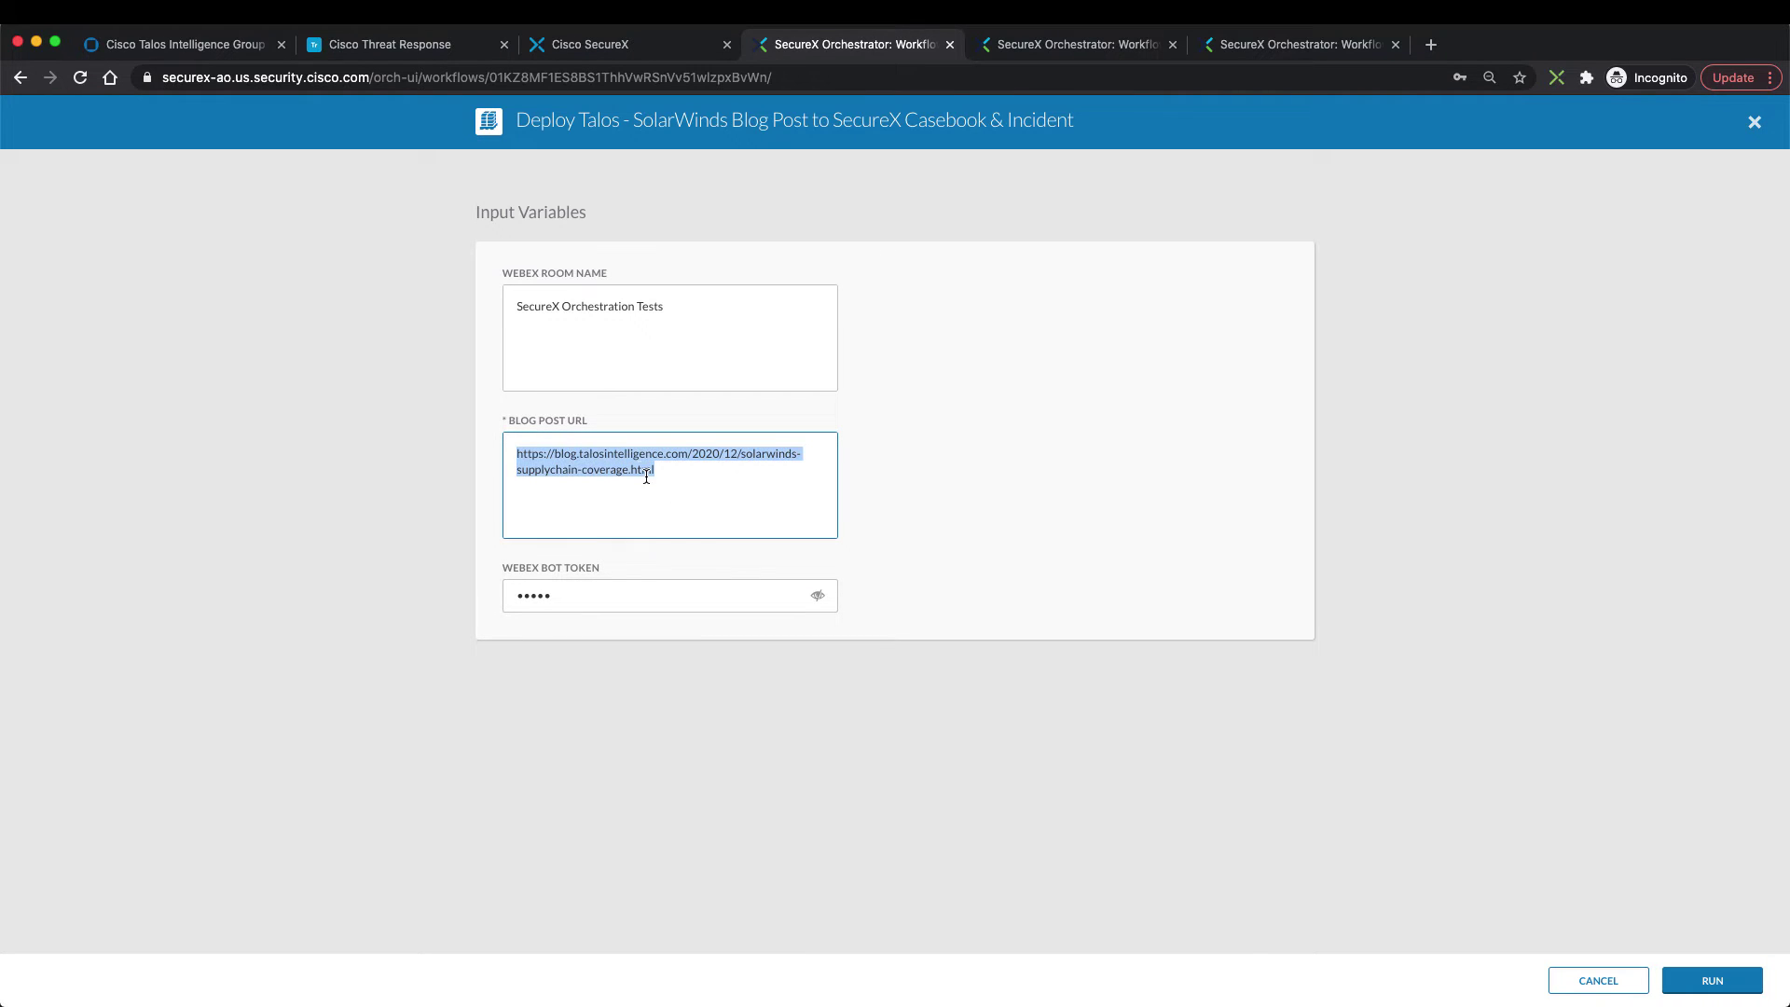
pyautogui.click(657, 466)
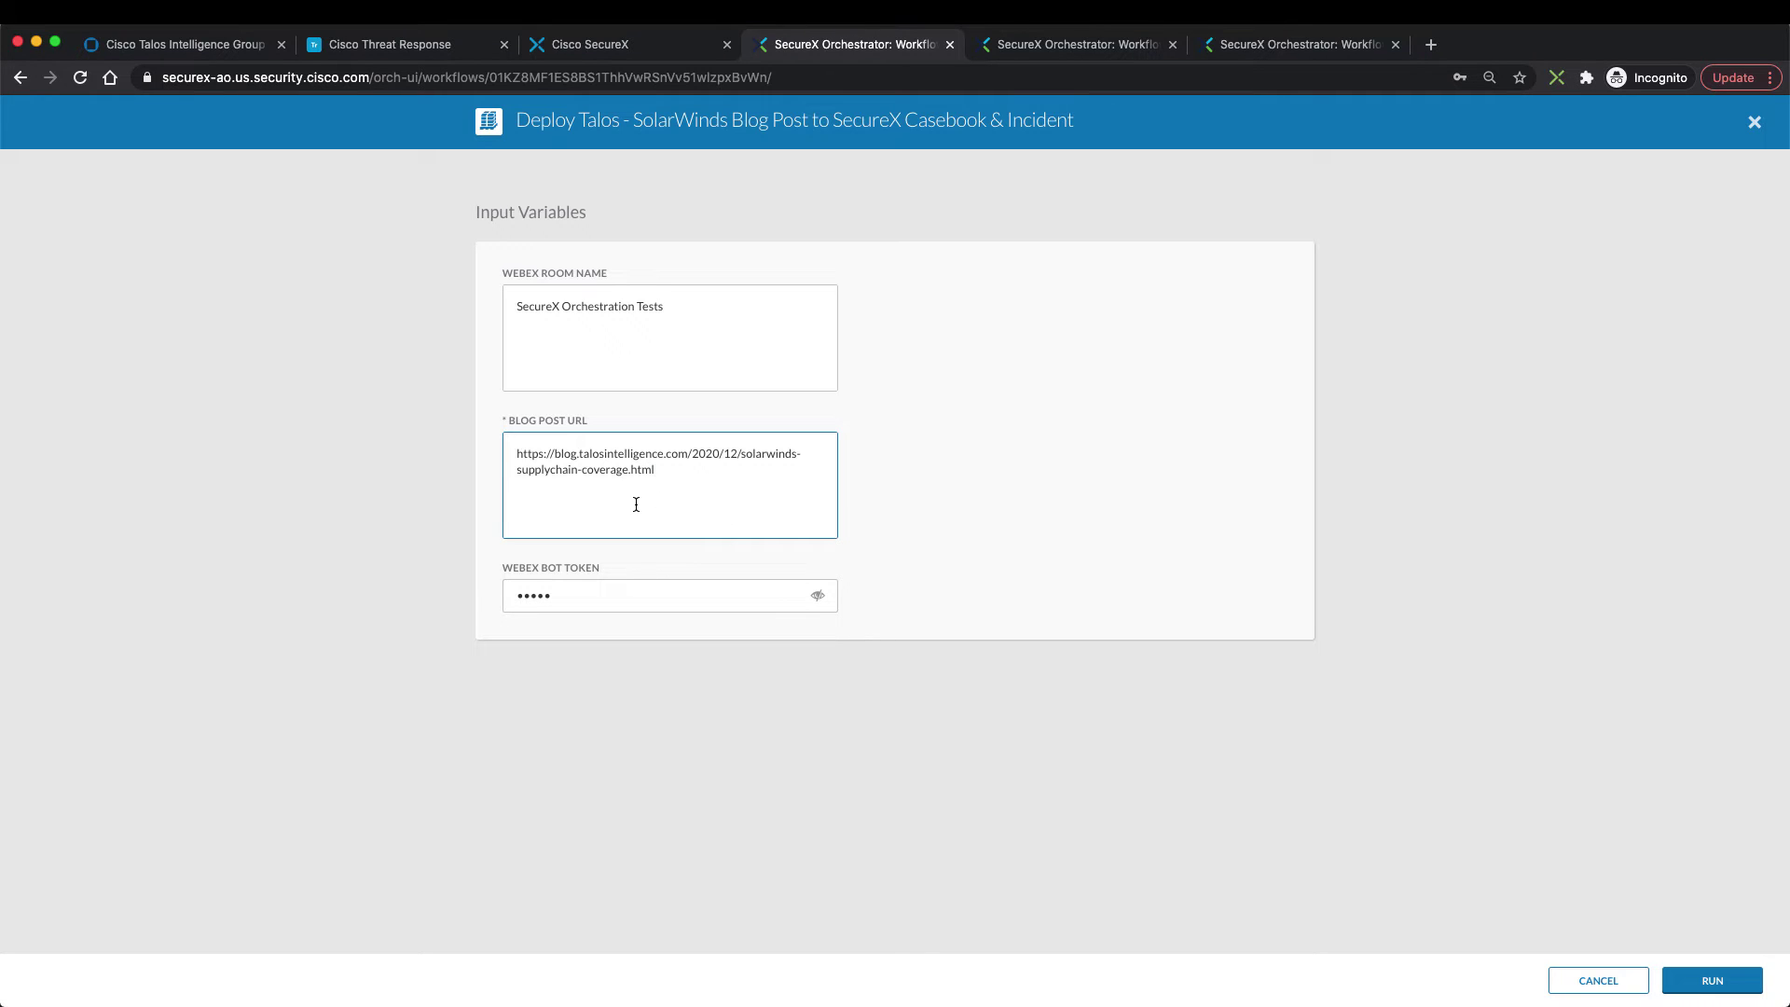
pyautogui.moveTo(517, 456); pyautogui.dragTo(779, 467)
pyautogui.click(649, 478)
pyautogui.click(1749, 977)
# Open the run in progress and check its stages from fetching the blog post to the For Each Observable loop
pyautogui.click(1074, 54)
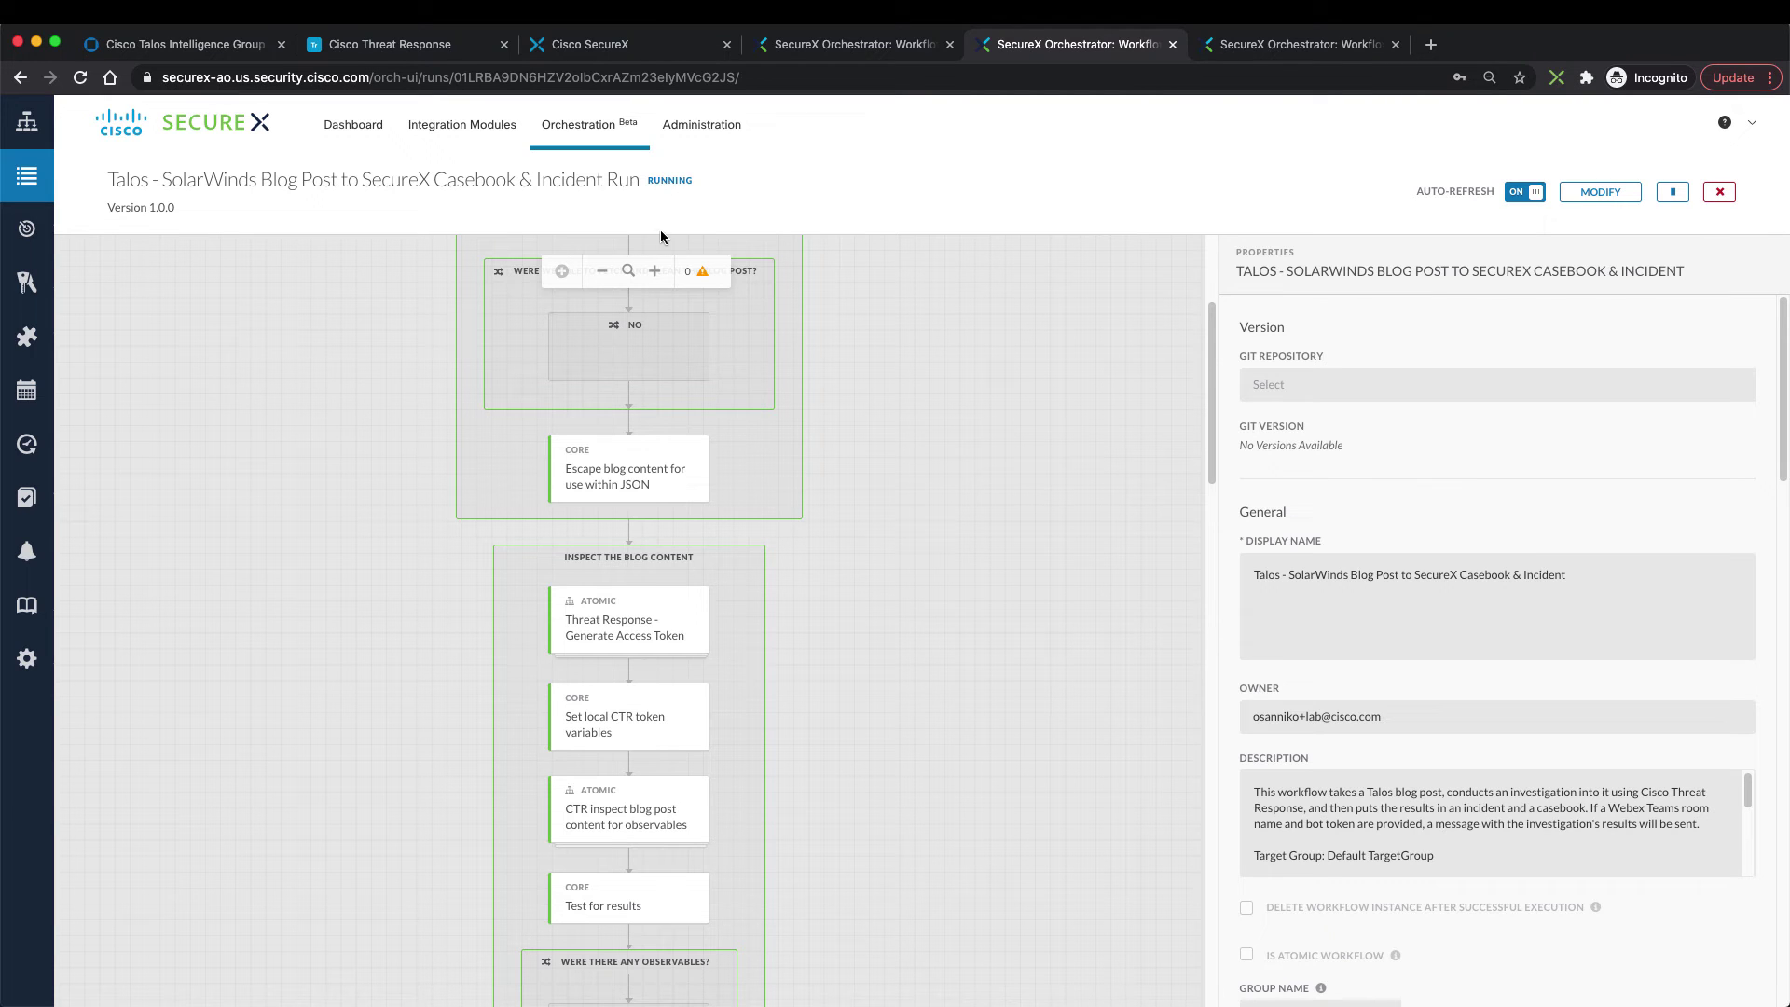
pyautogui.scroll(3, 691, 249)
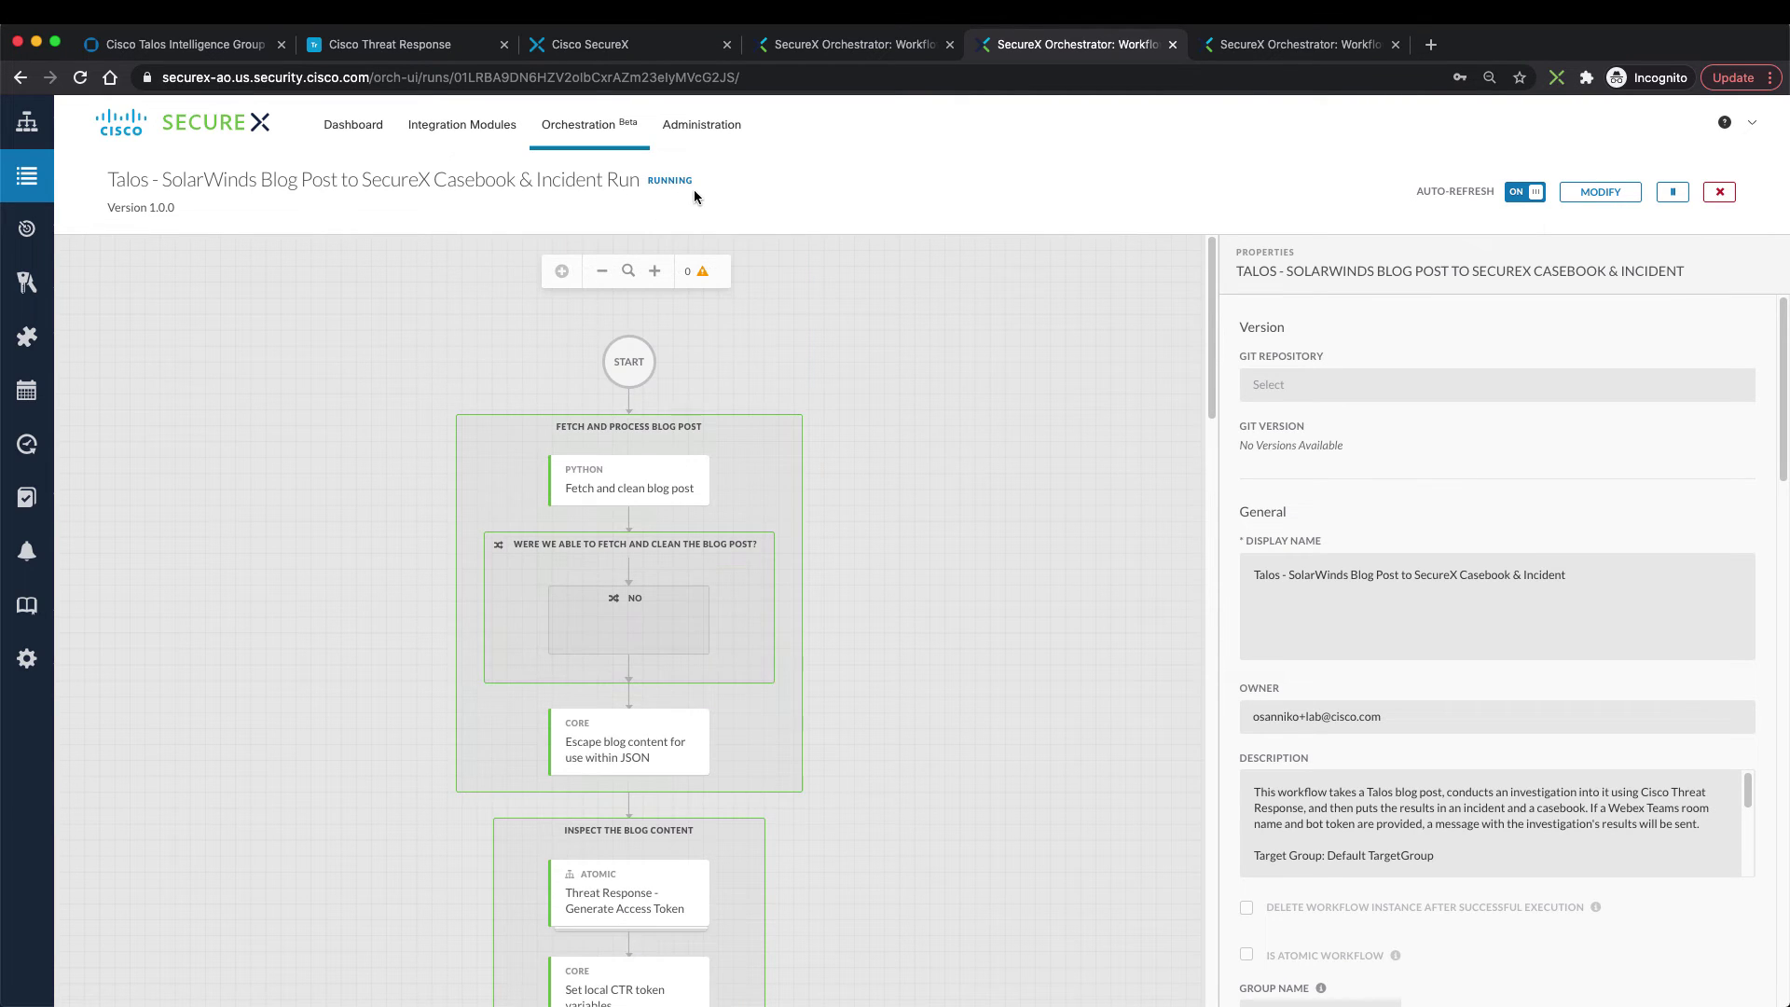
pyautogui.scroll(-10, 699, 858)
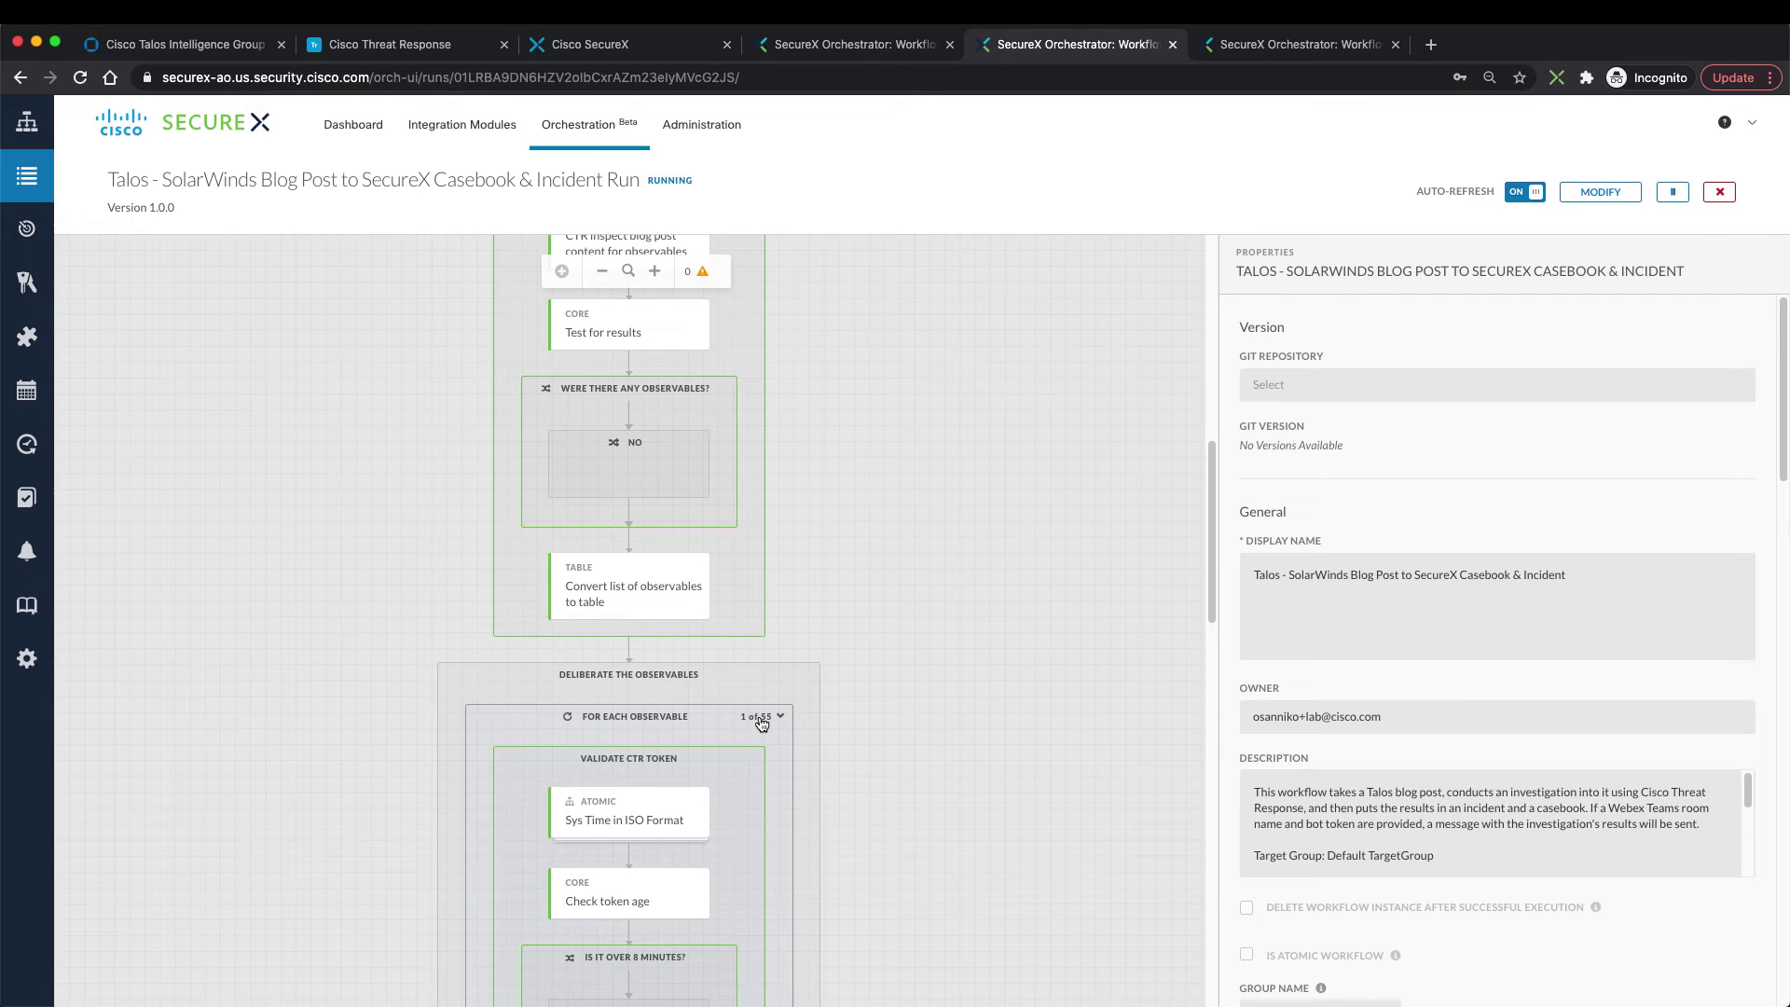
pyautogui.scroll(-1, 762, 723)
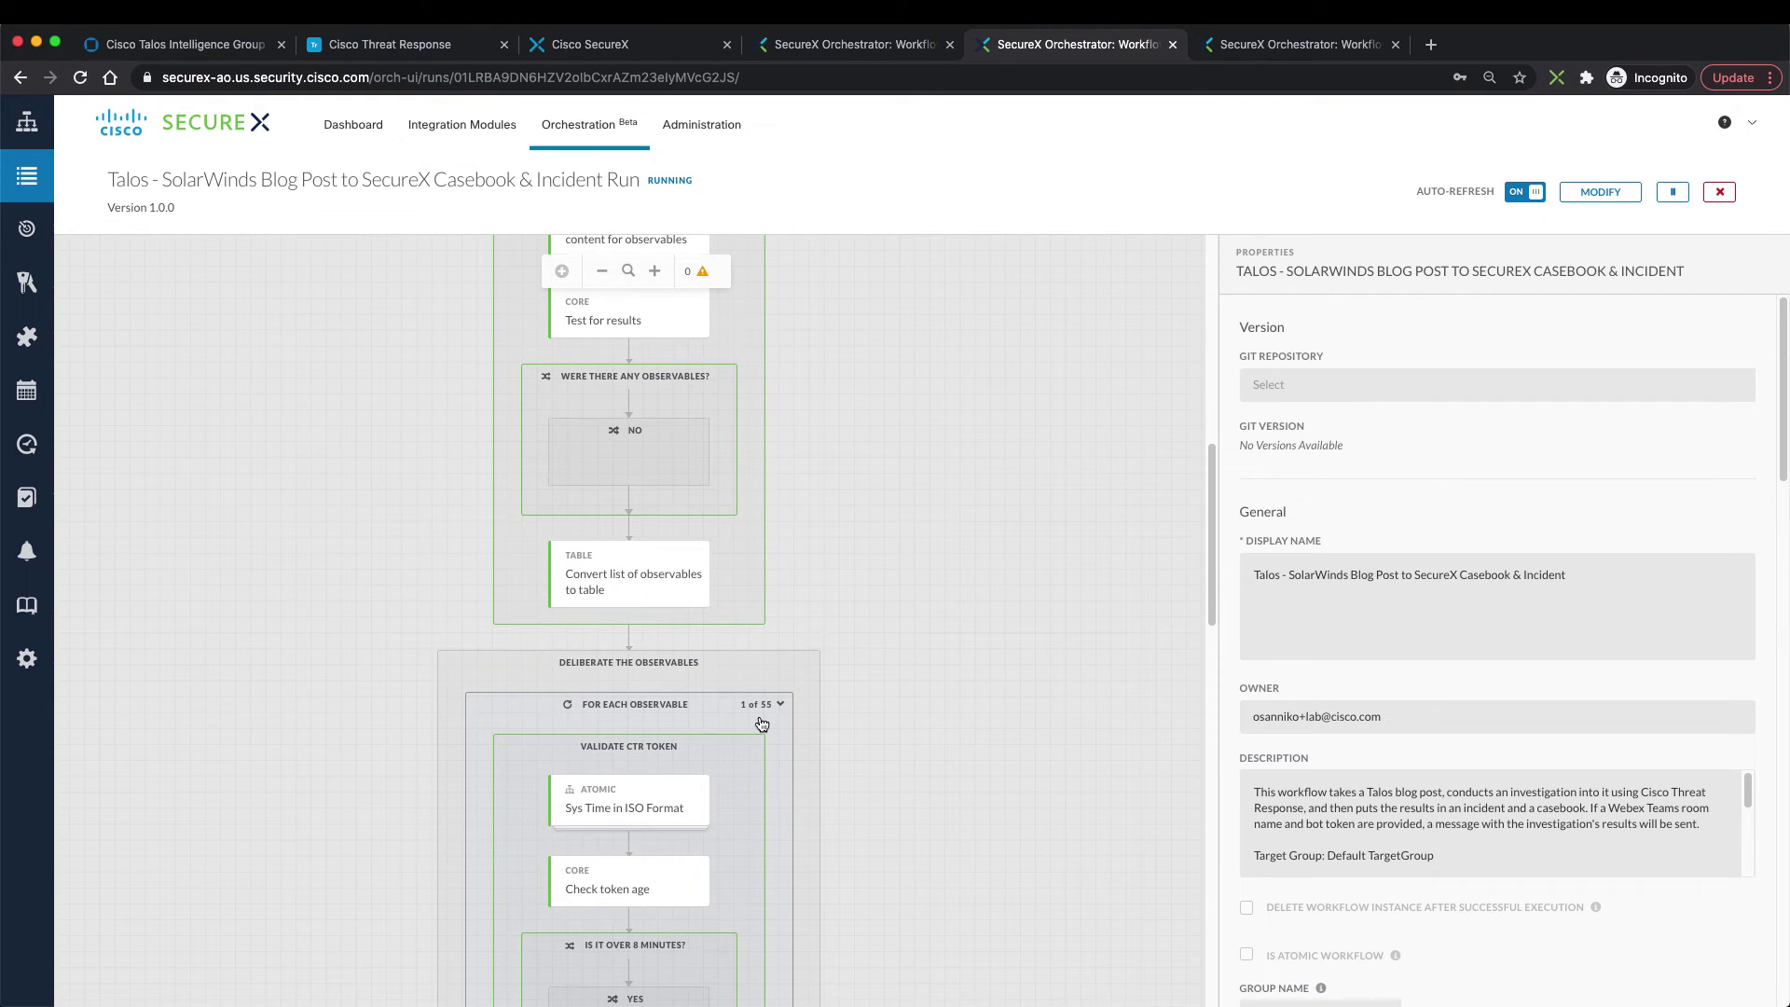
pyautogui.scroll(-2, 762, 723)
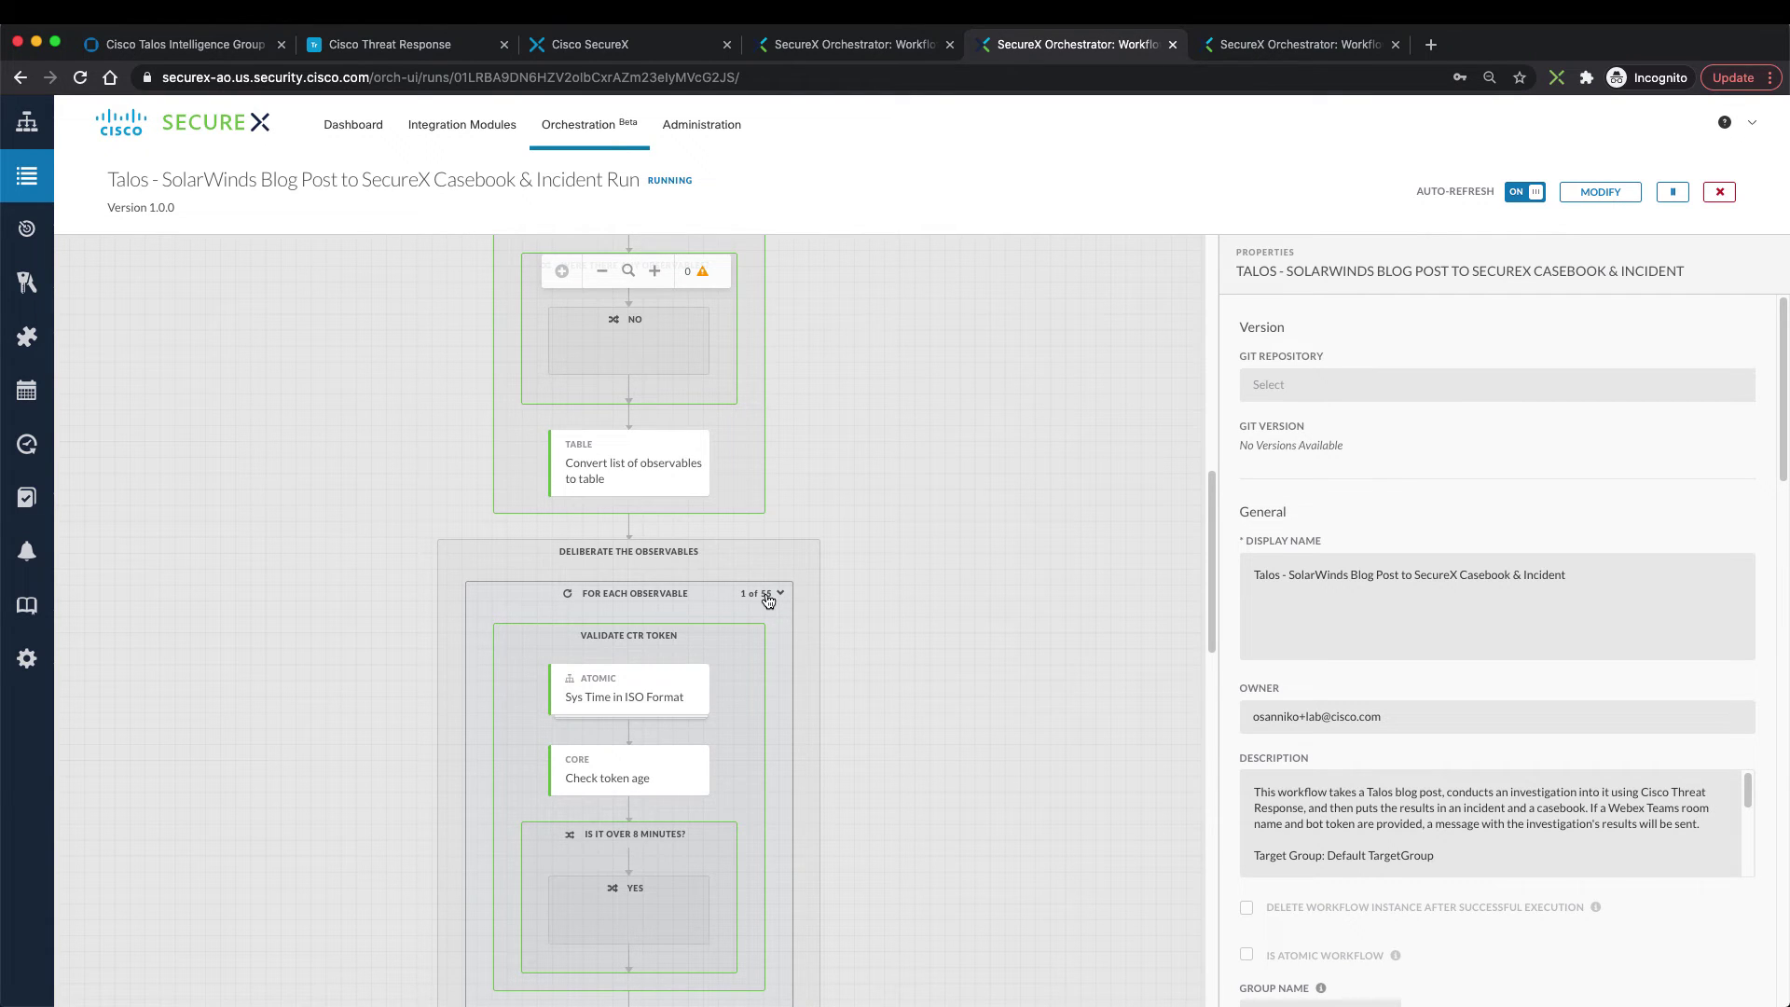
# Examine the running workflow's verdict and clean-observable checks, and go back through the completed stages to the start
pyautogui.scroll(-5, 768, 601)
pyautogui.scroll(-7, 768, 601)
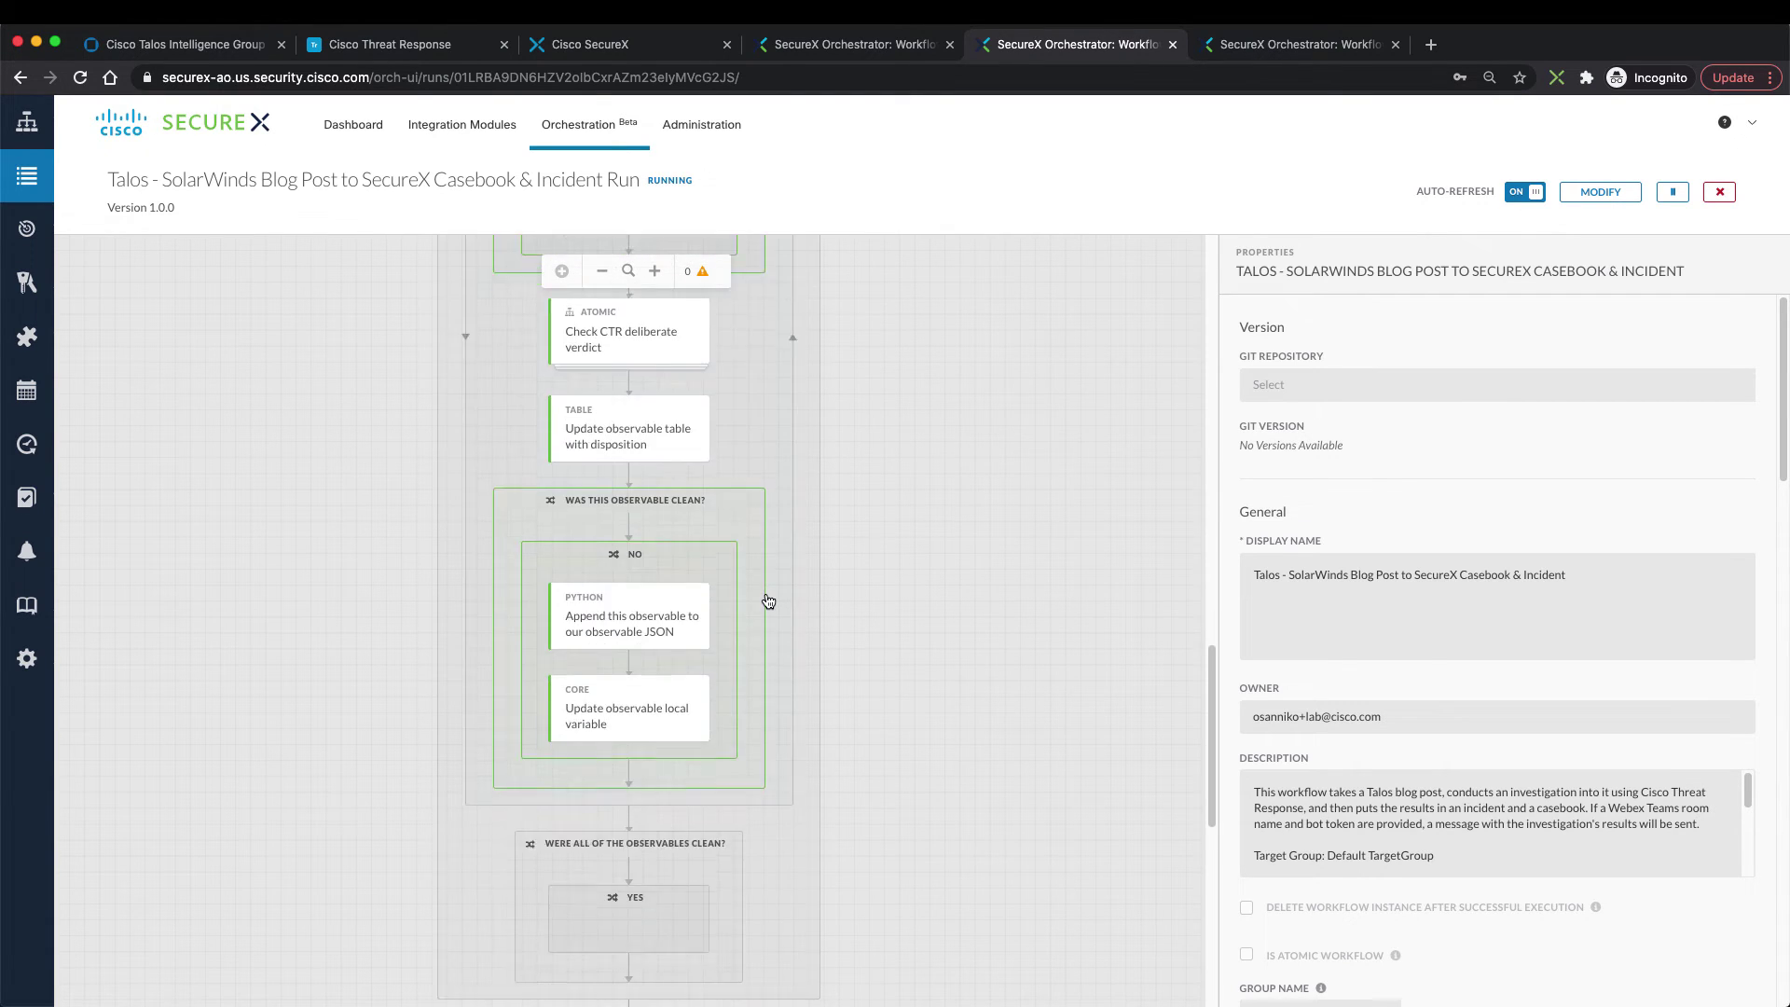
pyautogui.scroll(8, 768, 600)
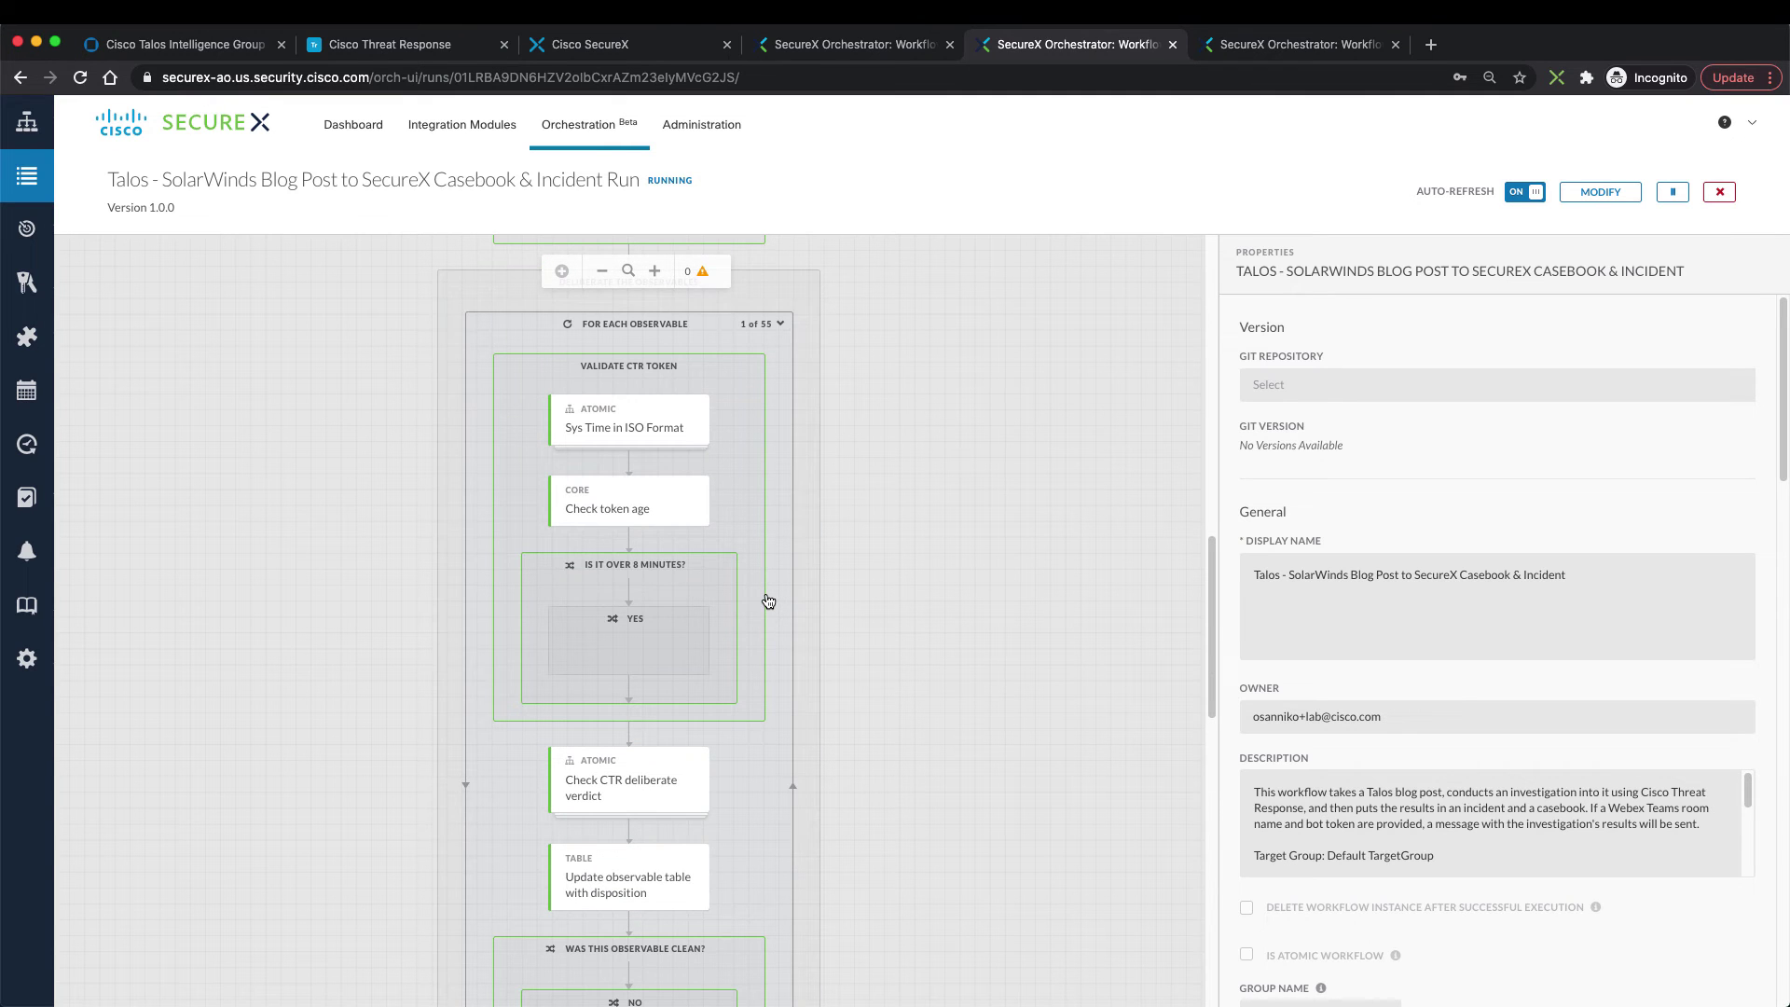
pyautogui.scroll(5, 773, 597)
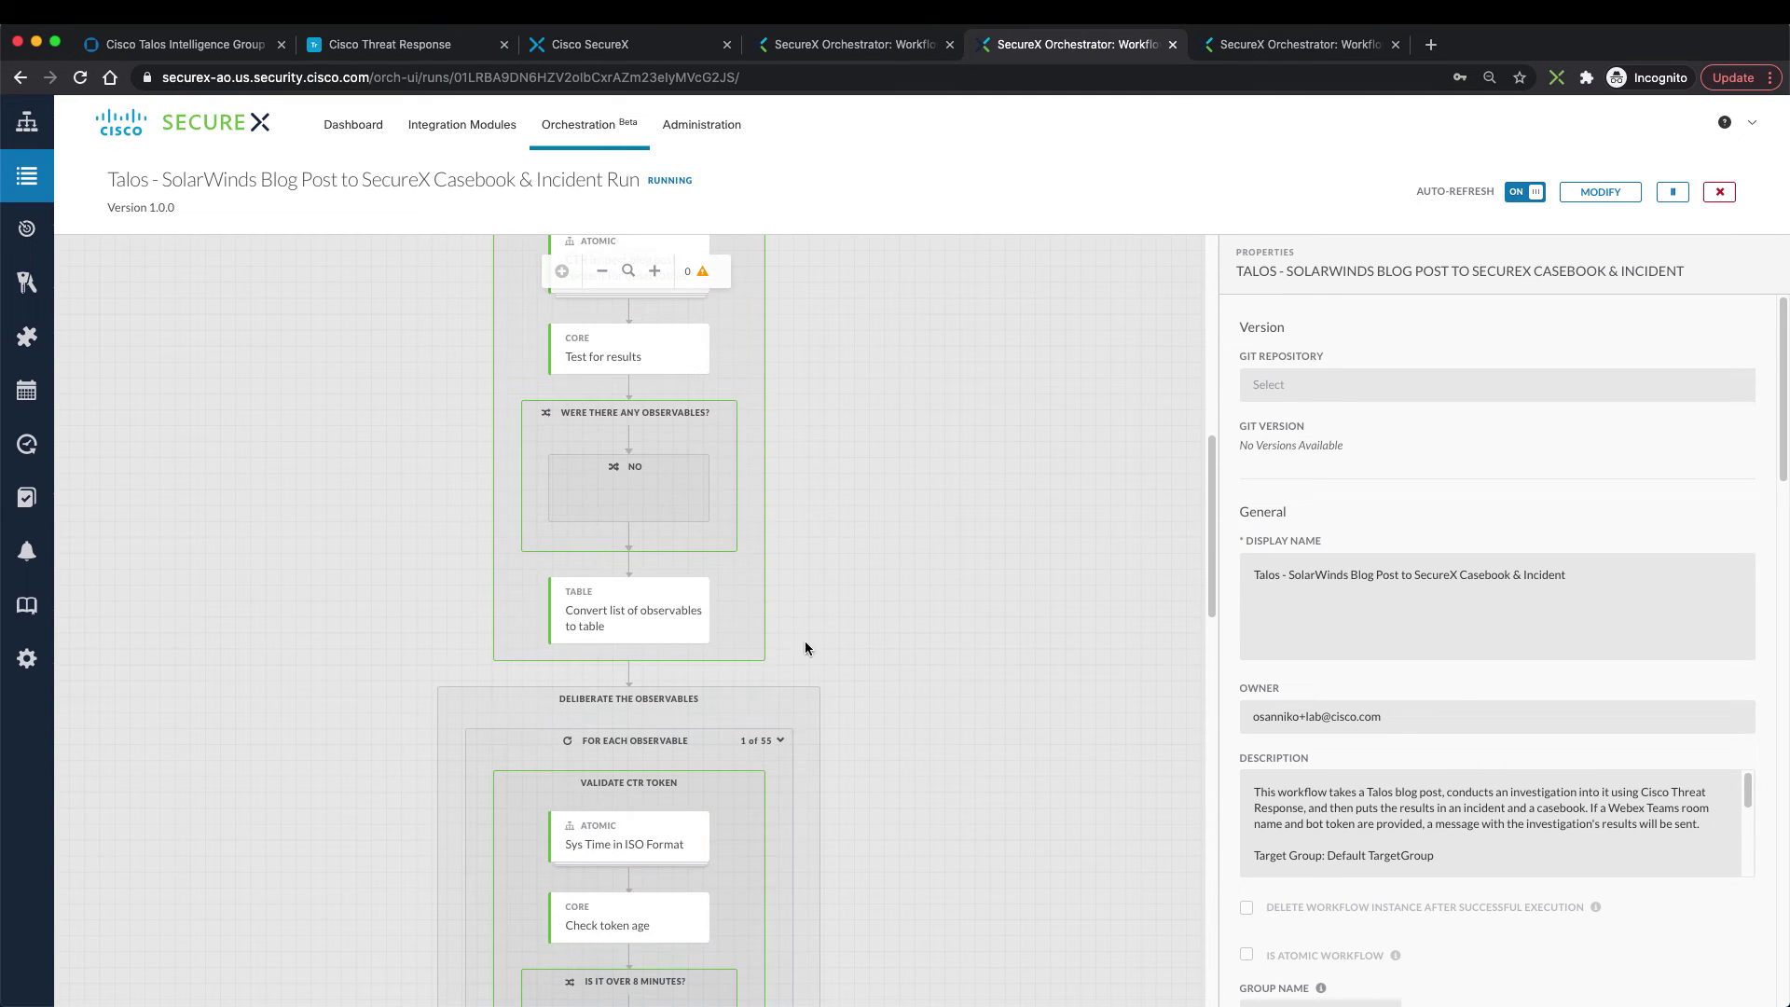
pyautogui.scroll(7, 762, 753)
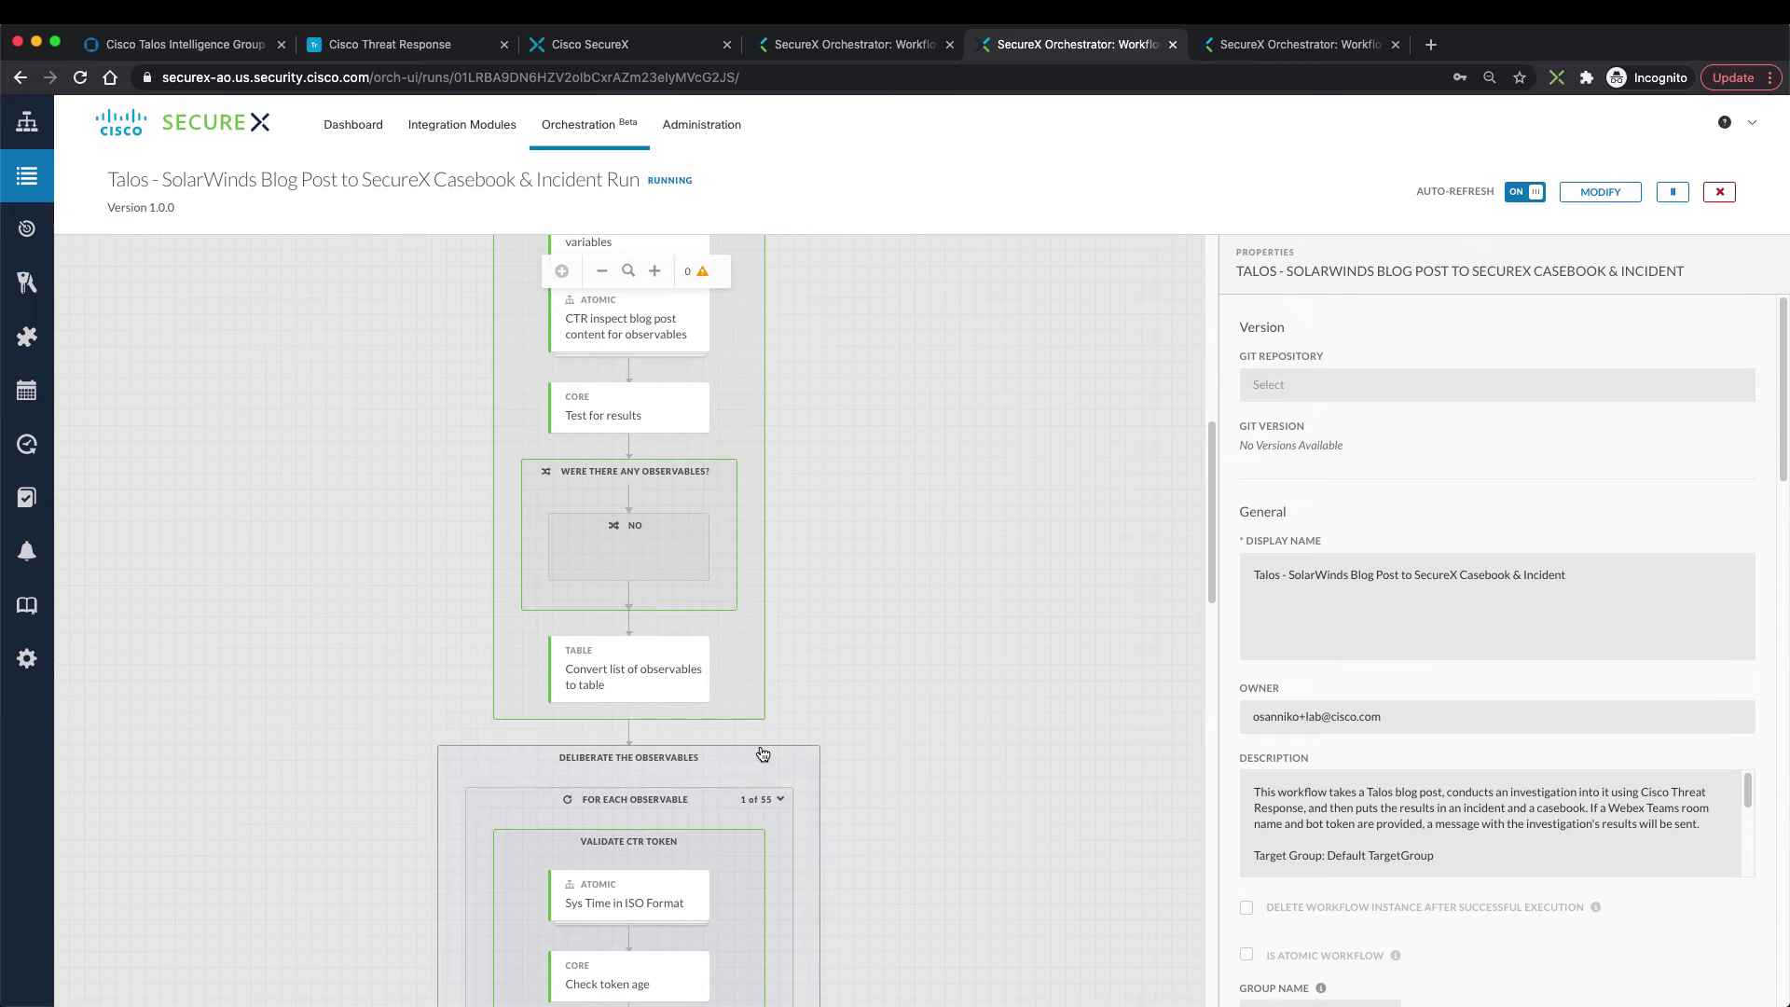
pyautogui.scroll(3, 763, 754)
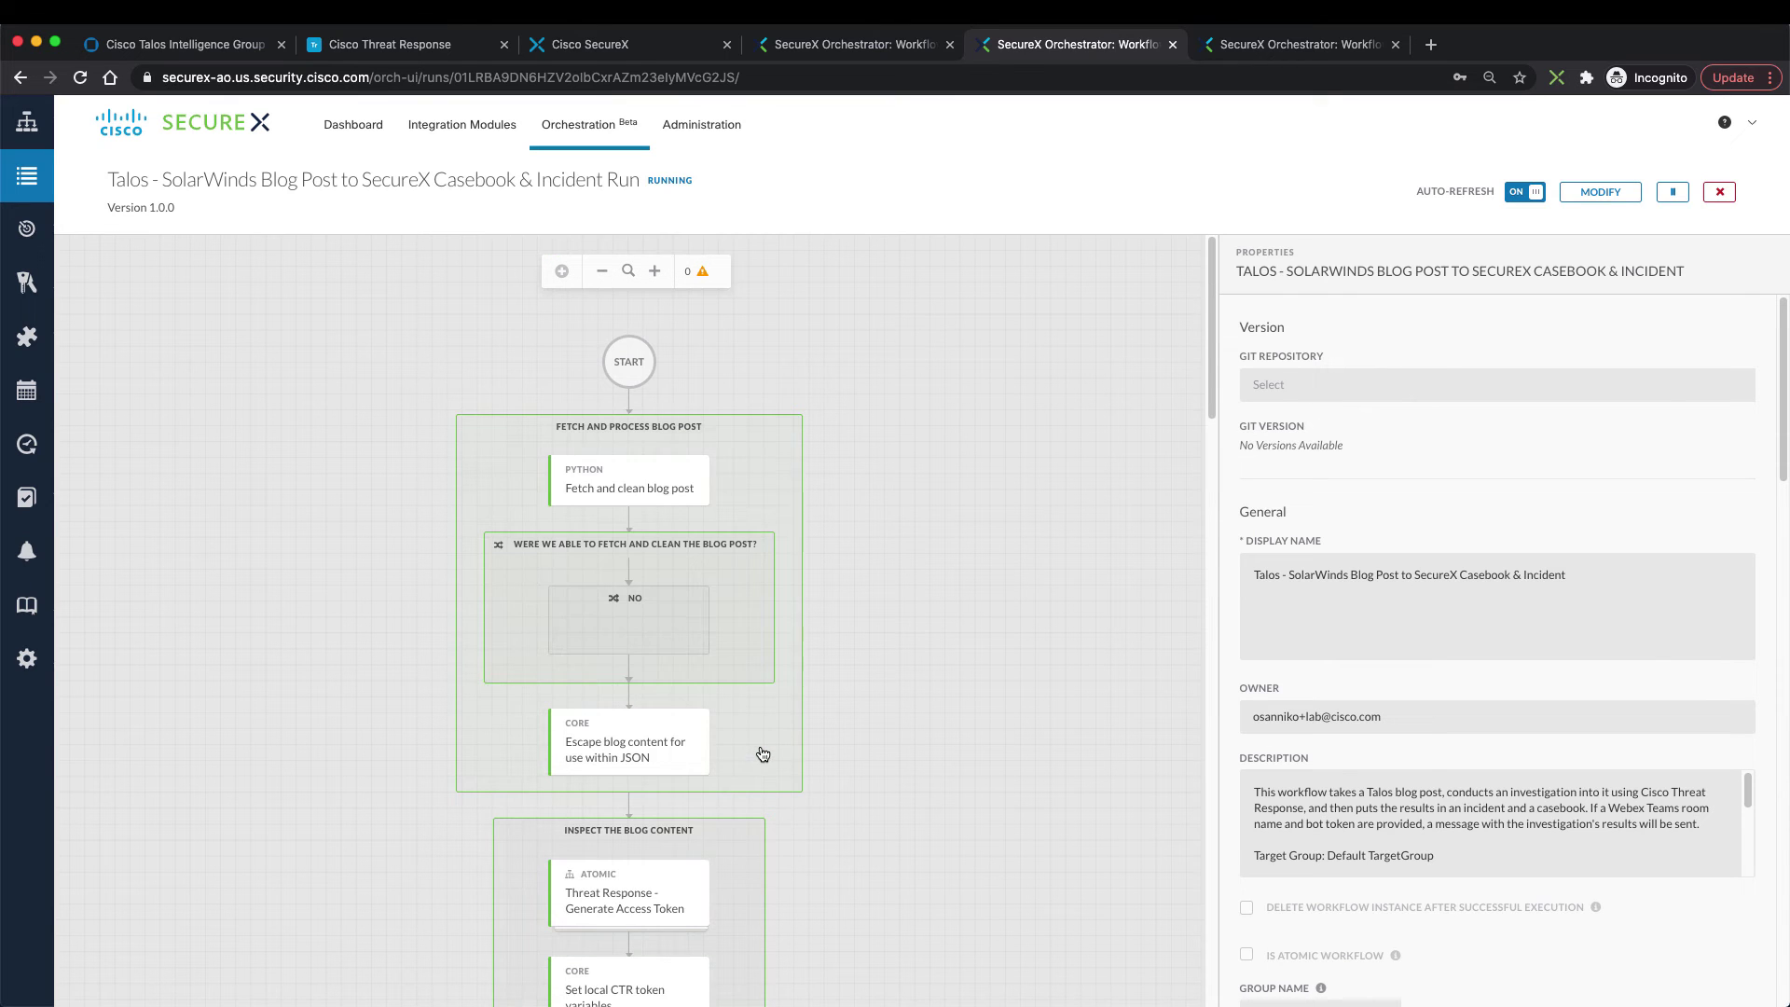
# Open the successfully completed workflow run and display its overall workflow properties from the start of the diagram
pyautogui.click(1254, 45)
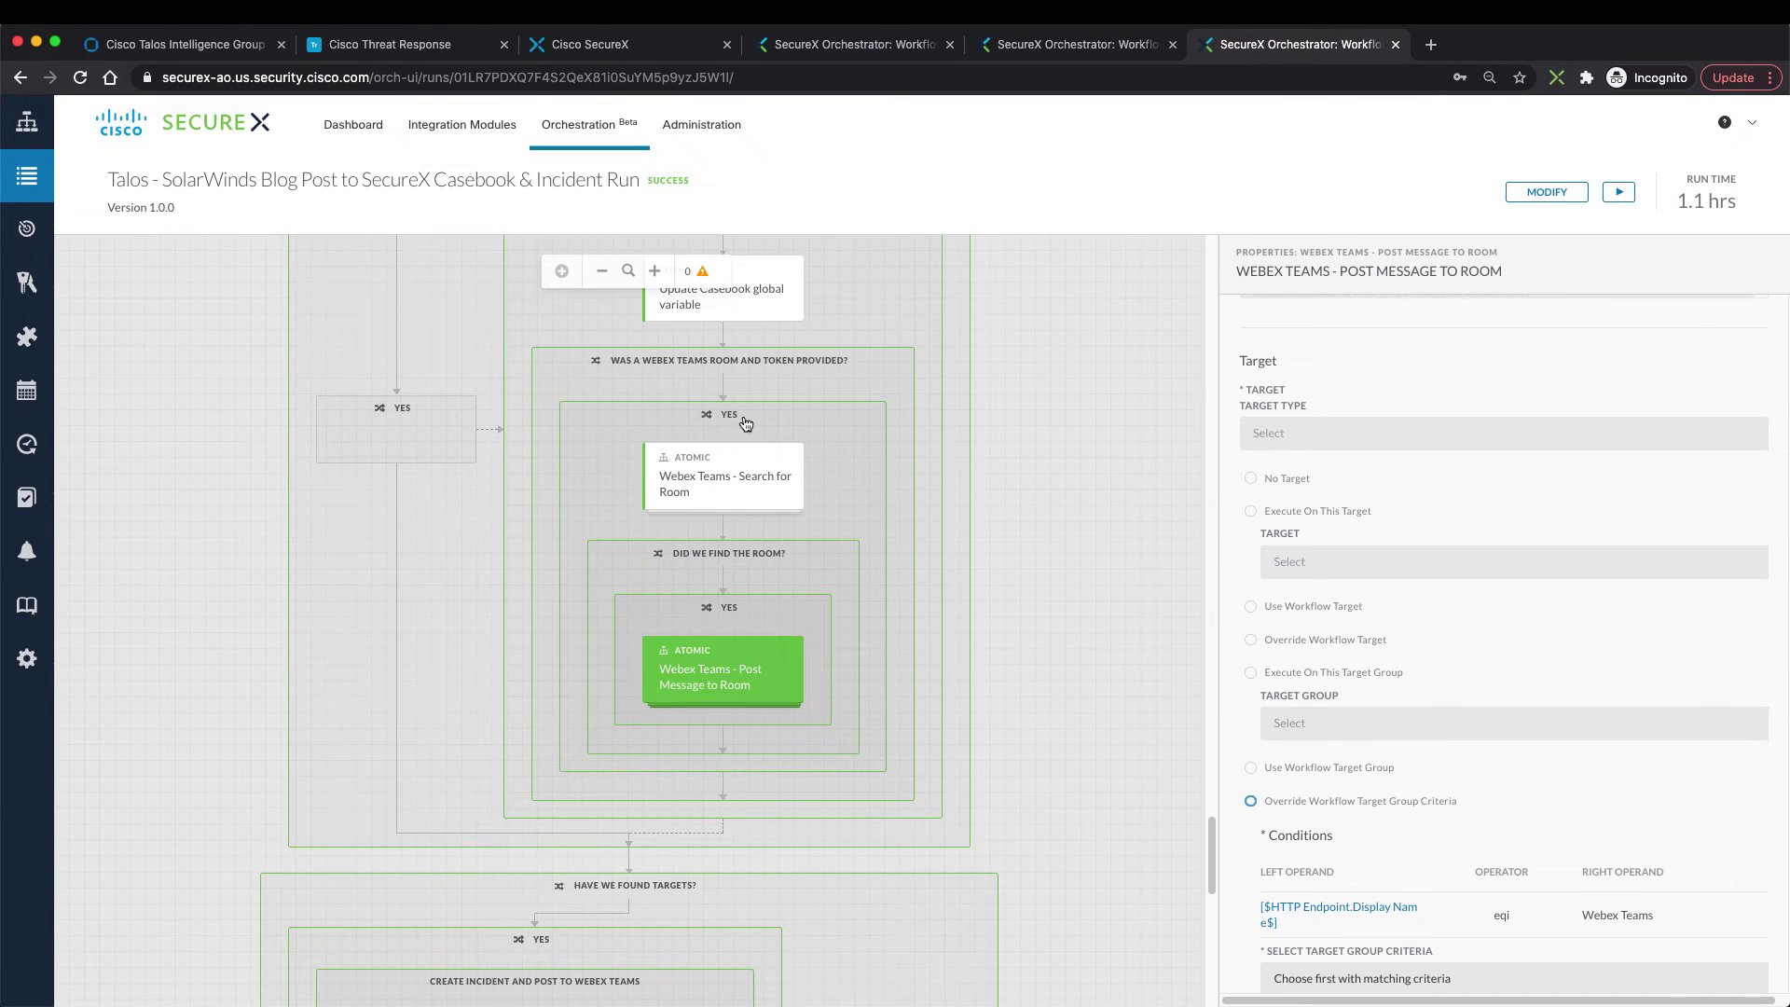
pyautogui.scroll(15, 1144, 860)
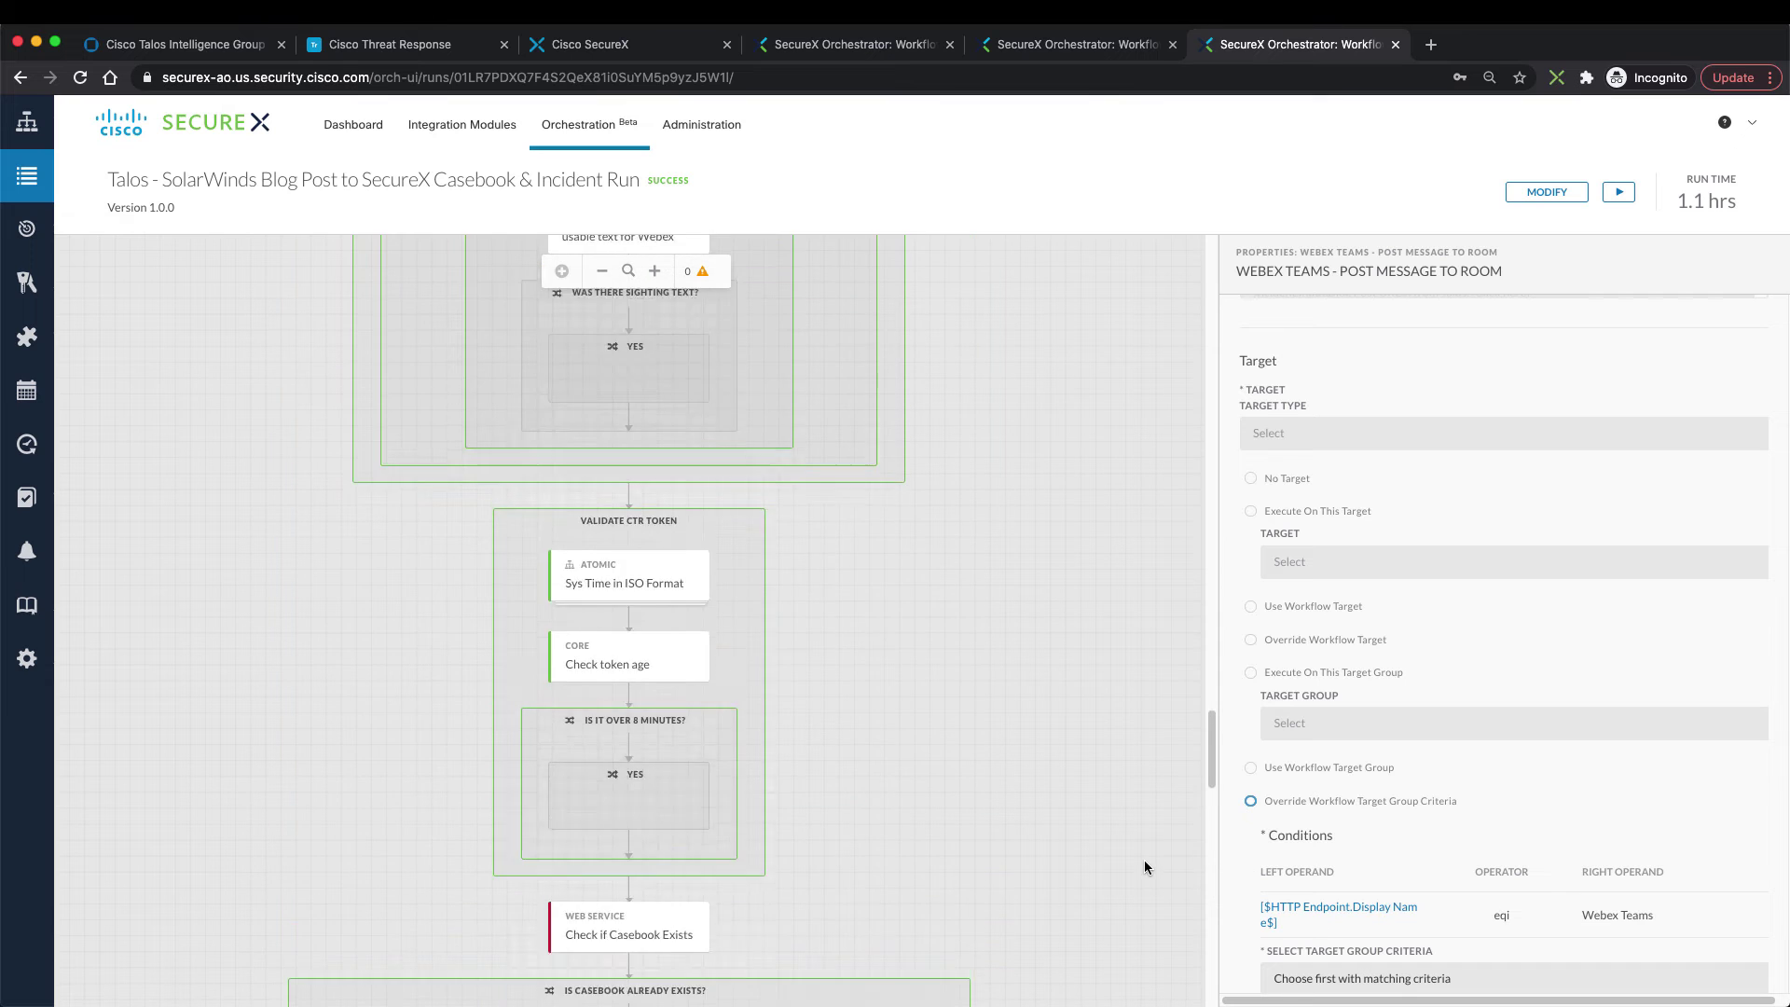
pyautogui.scroll(10, 1144, 859)
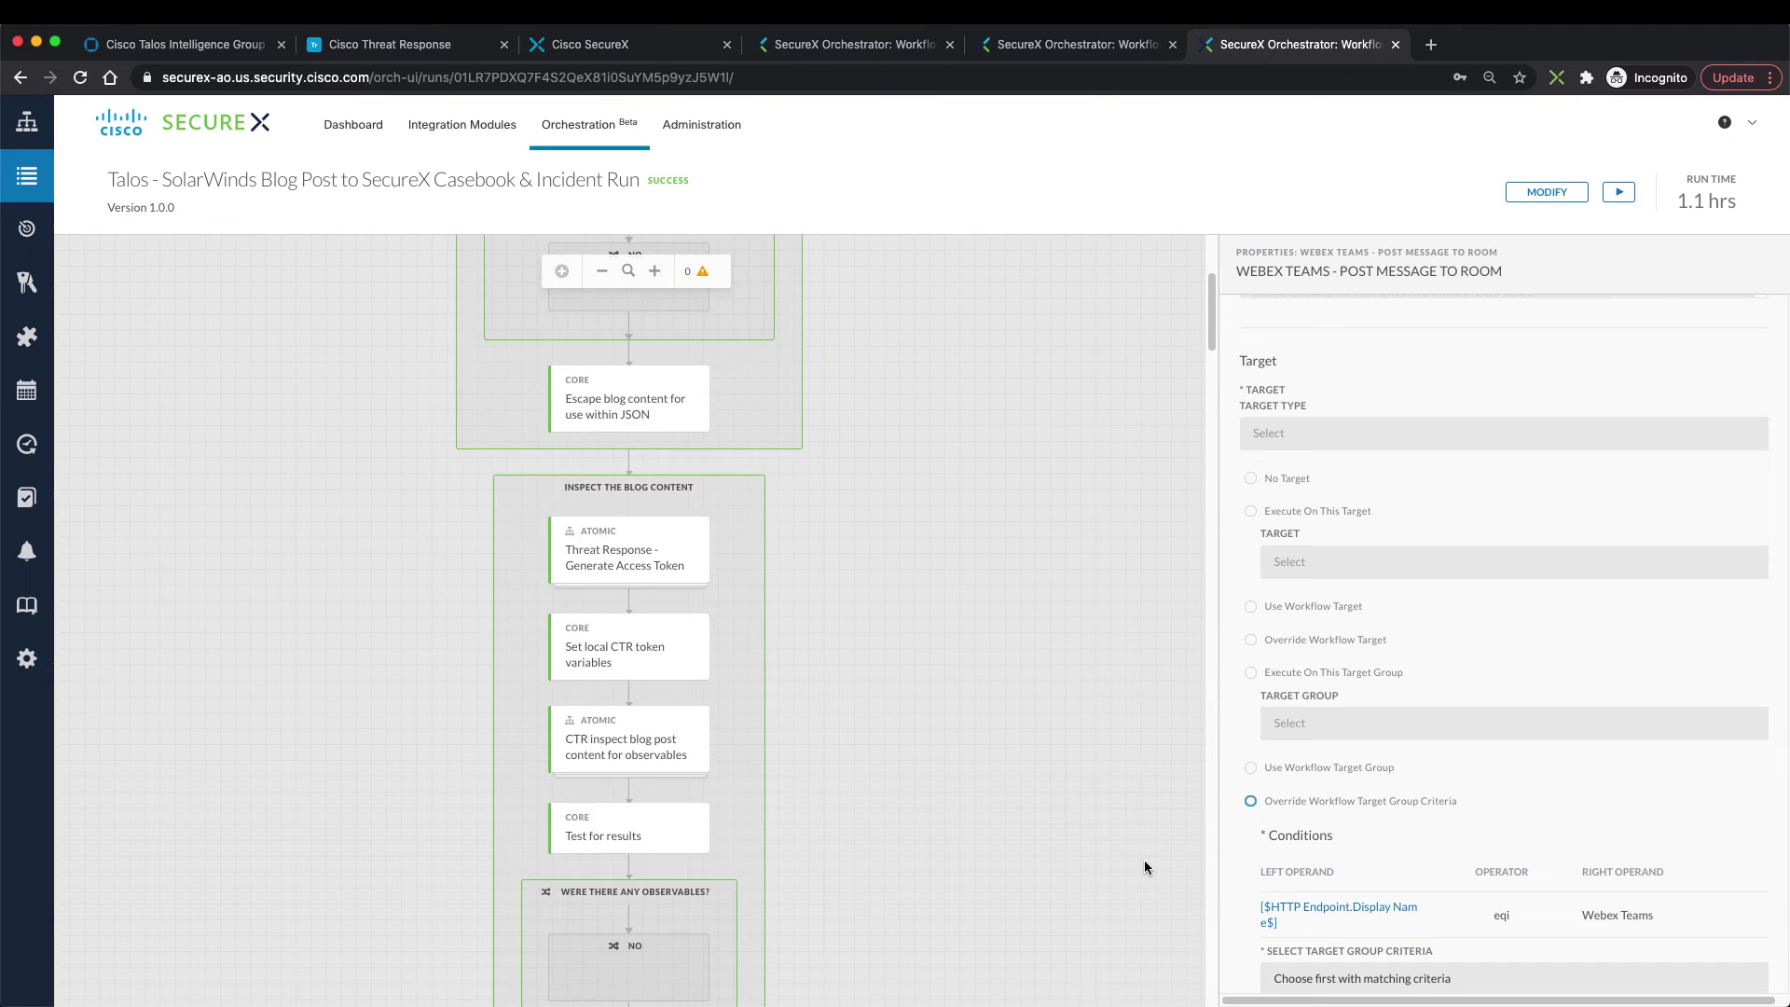
pyautogui.click(994, 645)
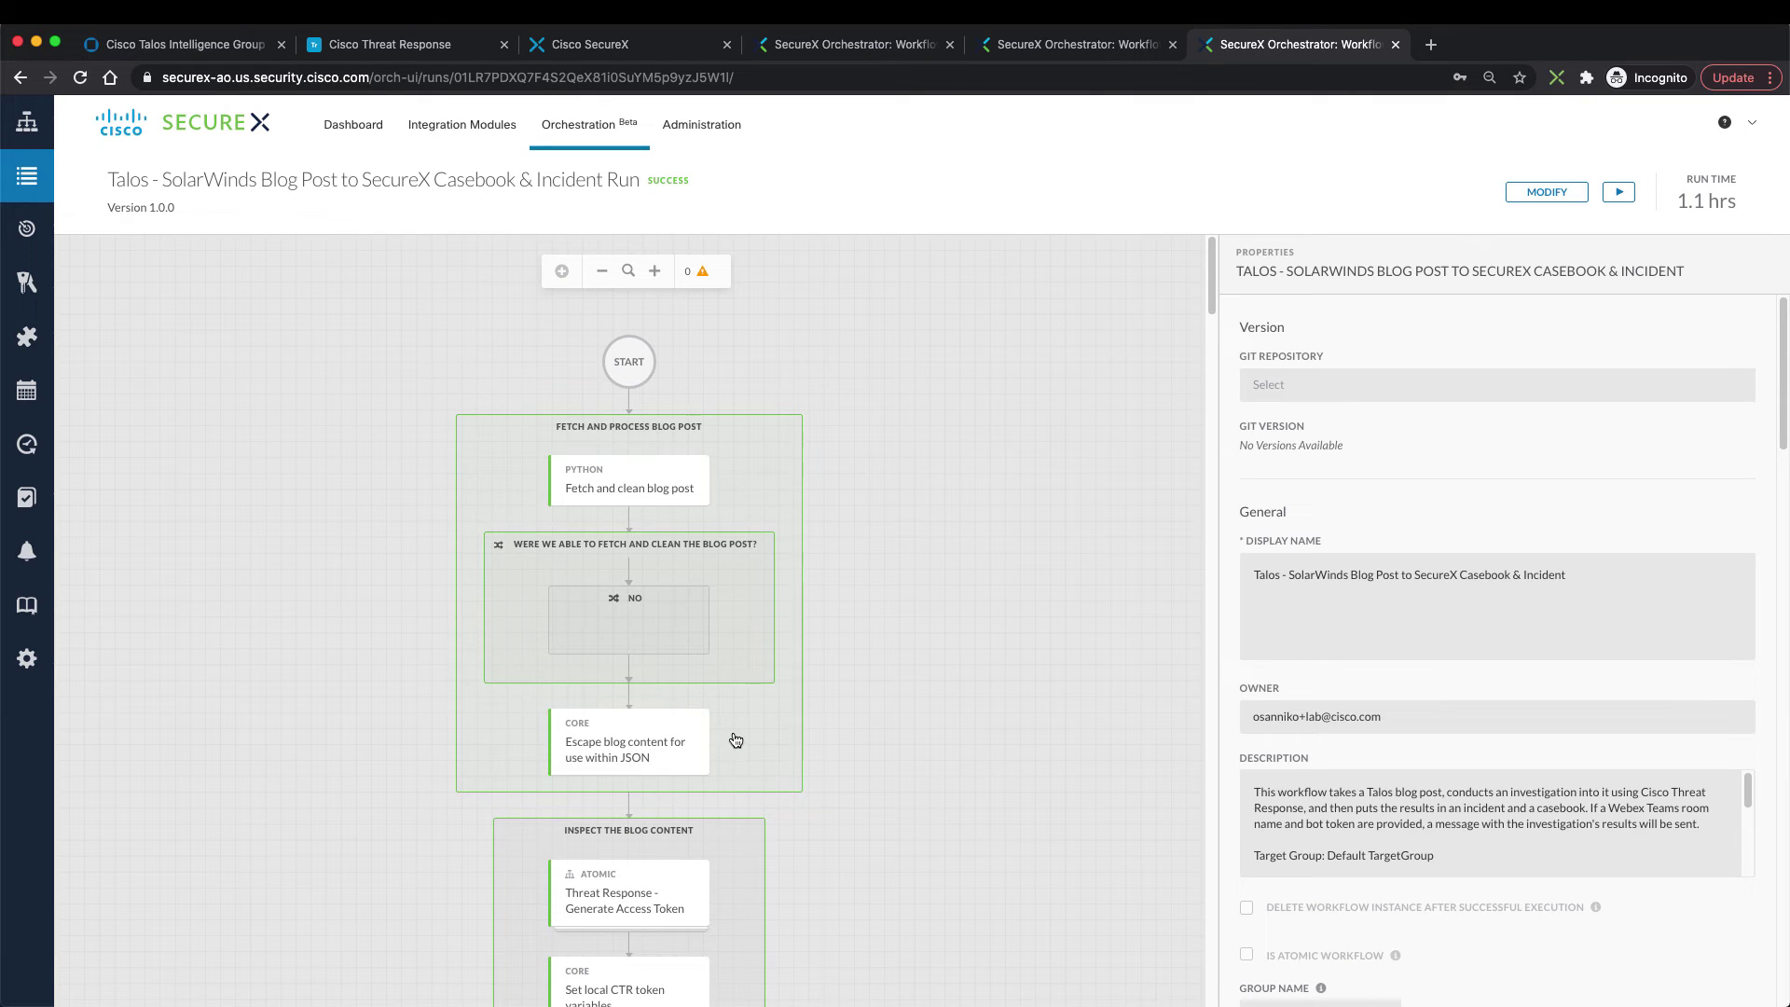
# Show iteration 59 of the For Each Observable loop in the completed run's Deliberate the Observables stage
pyautogui.scroll(-7, 718, 769)
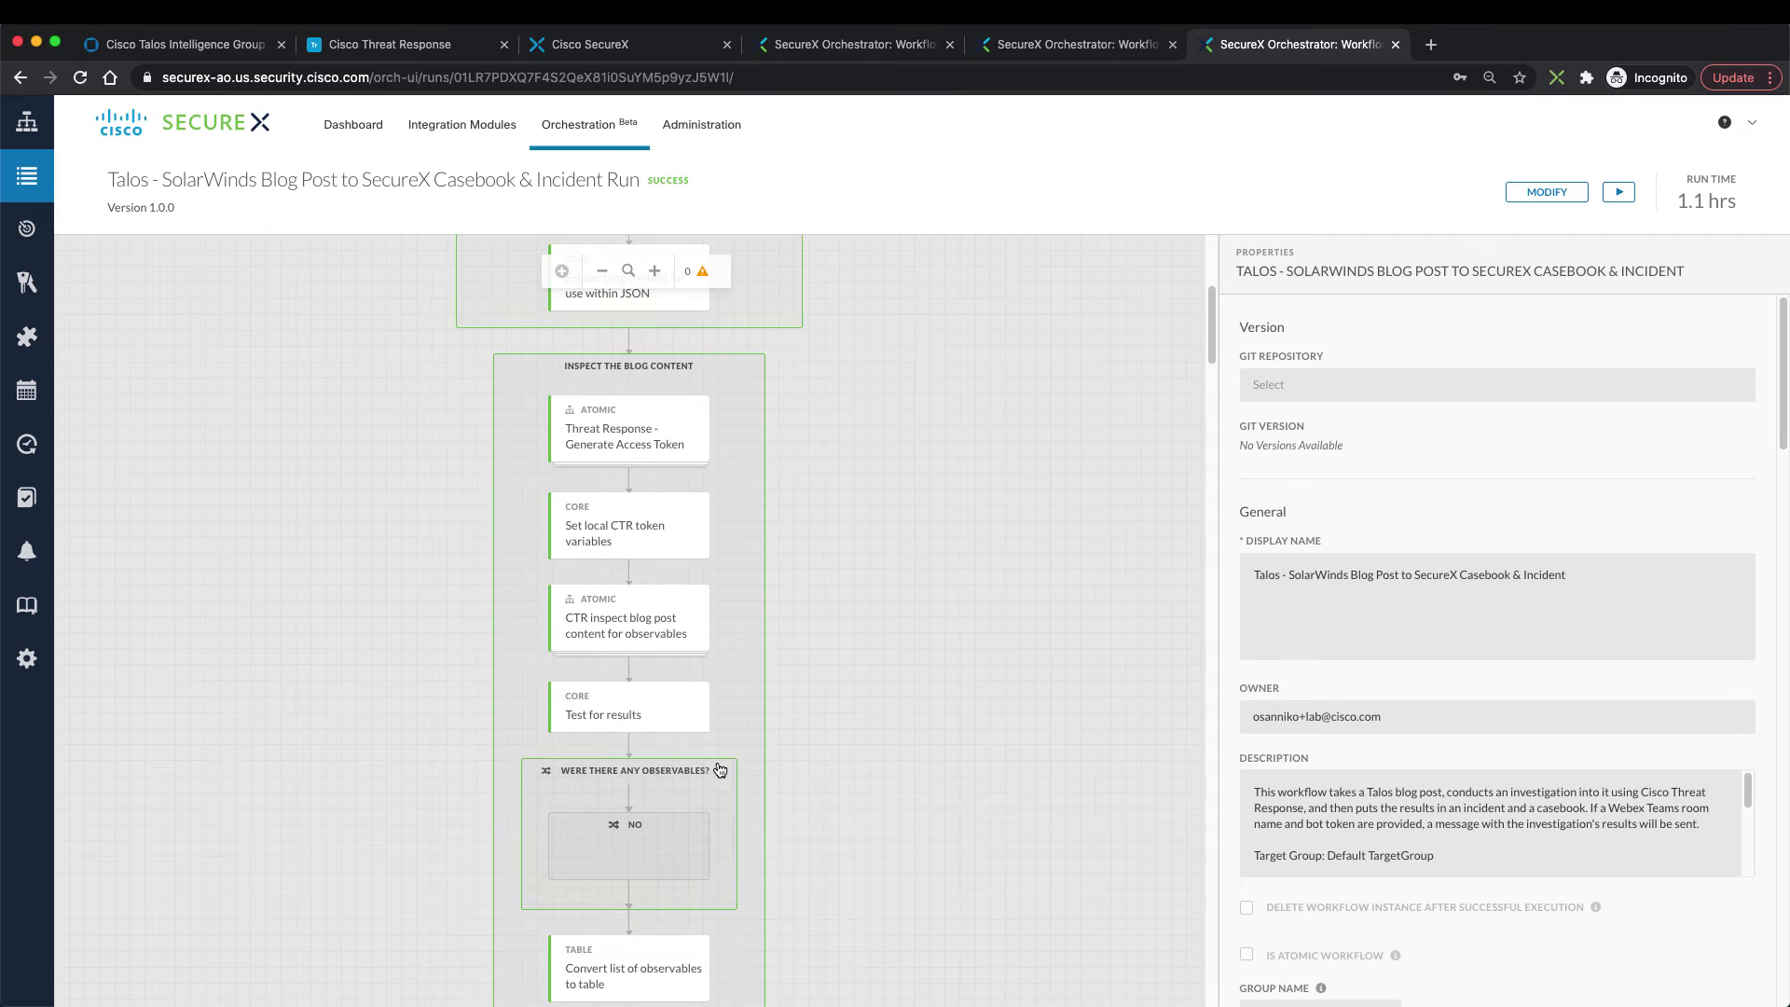
pyautogui.scroll(-4, 690, 785)
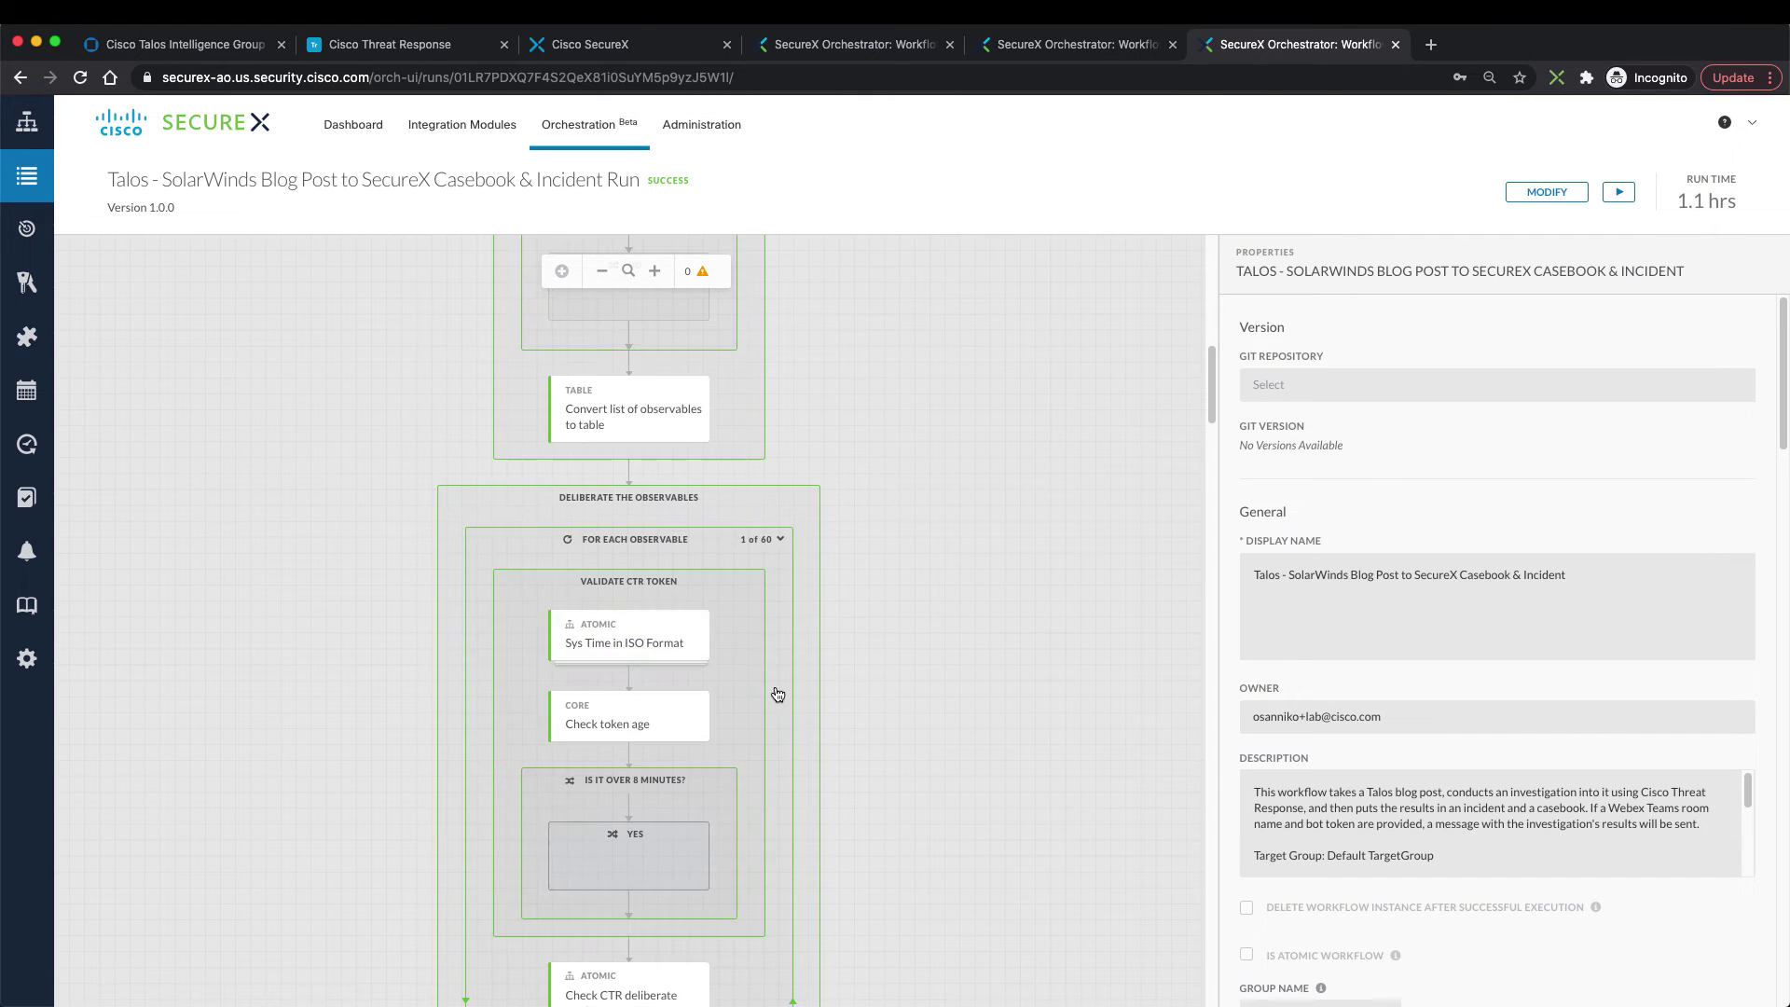
pyautogui.click(773, 540)
pyautogui.scroll(-15, 760, 613)
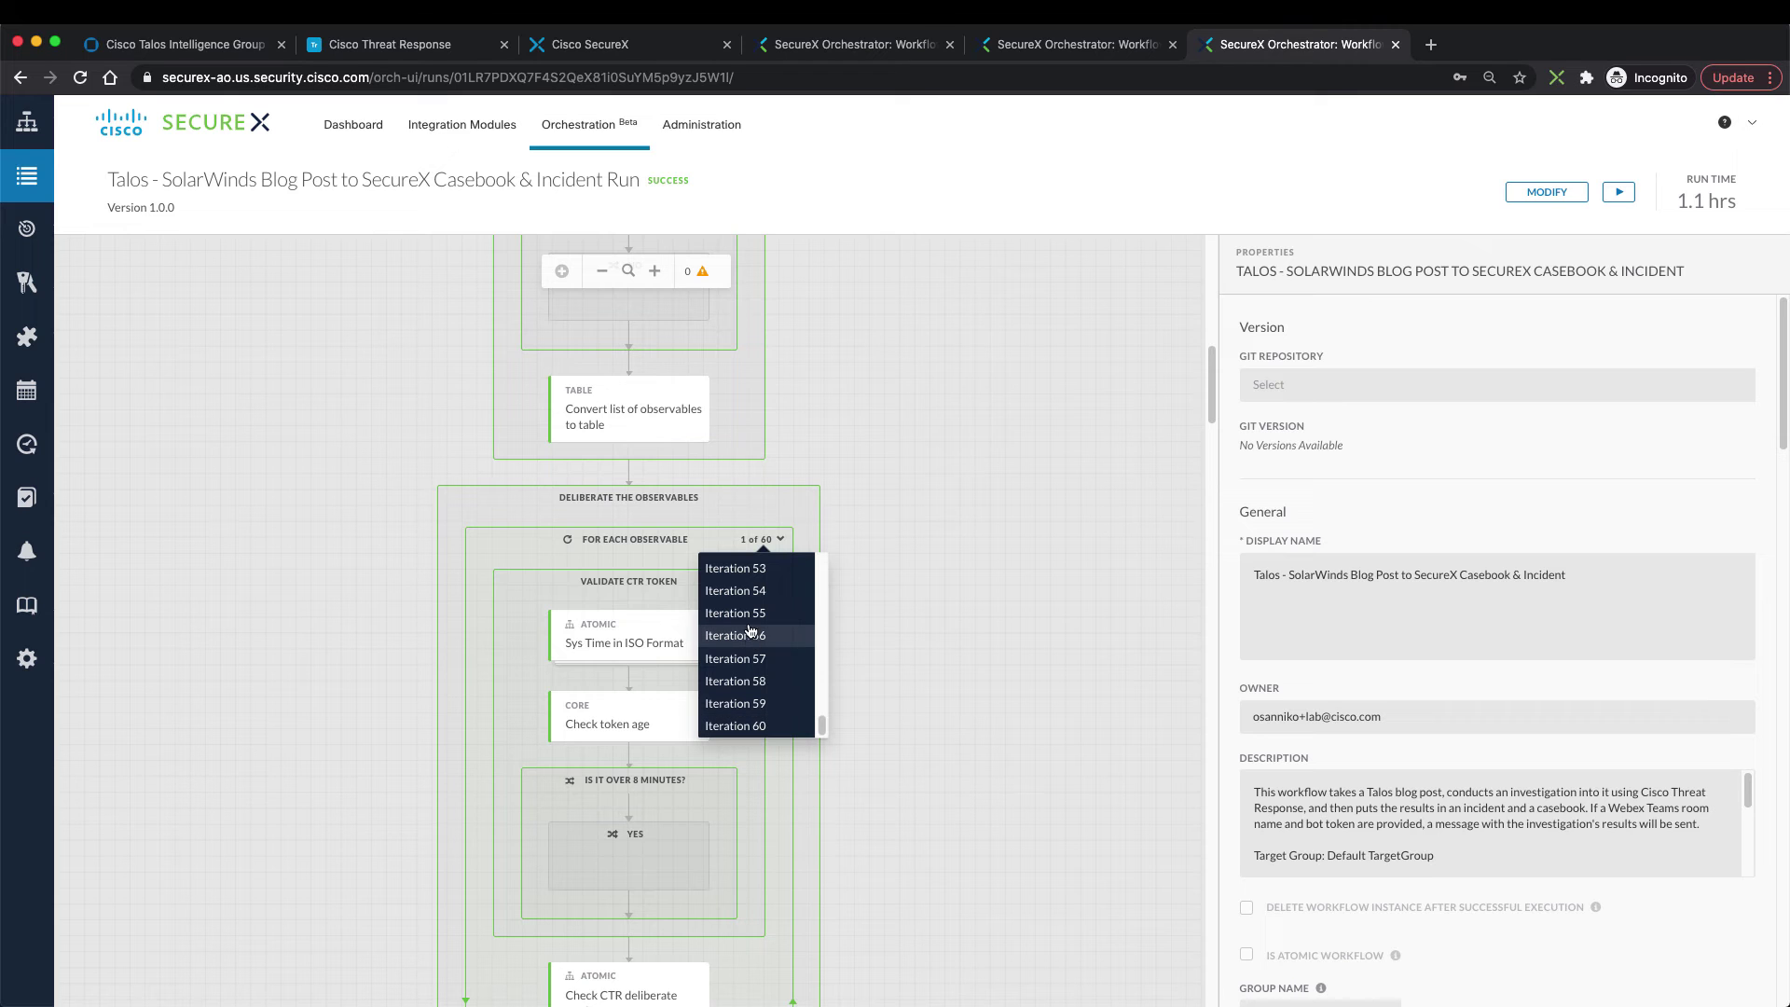
pyautogui.click(735, 705)
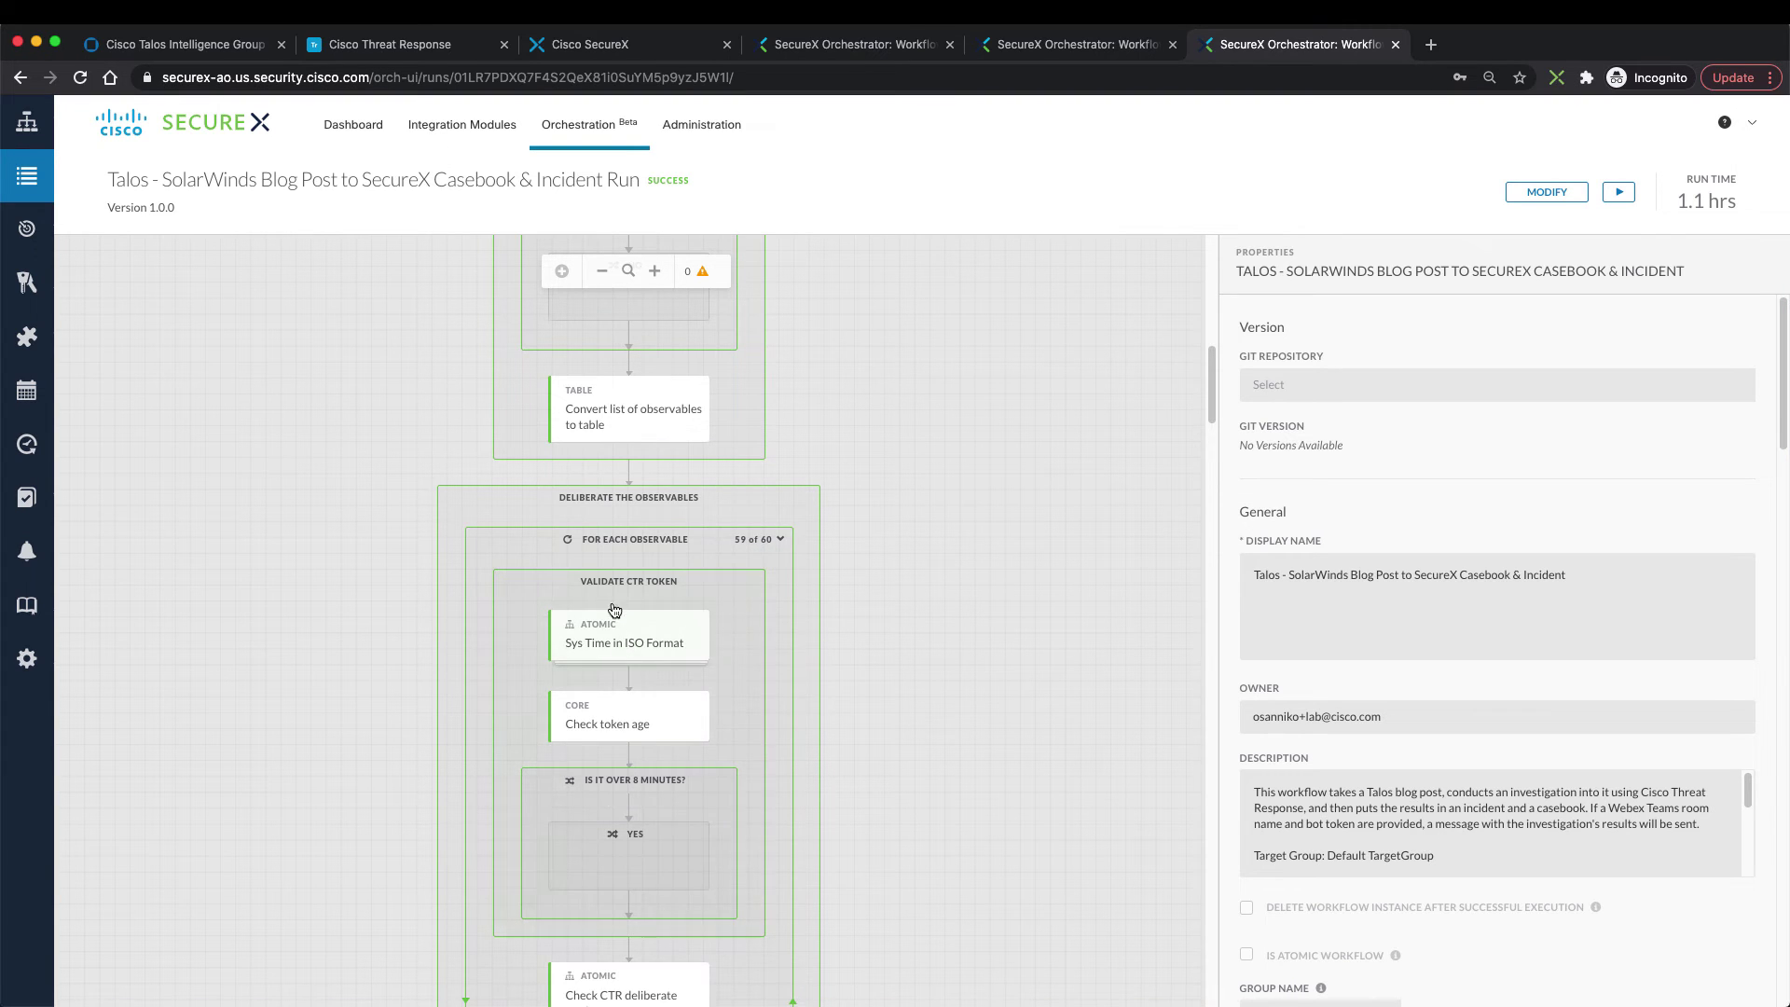
# Examine the completed run's clean-observable checks, enrichment and sightings extraction stages, and its check for an existing casebook
pyautogui.scroll(-3, 687, 893)
pyautogui.scroll(-10, 686, 893)
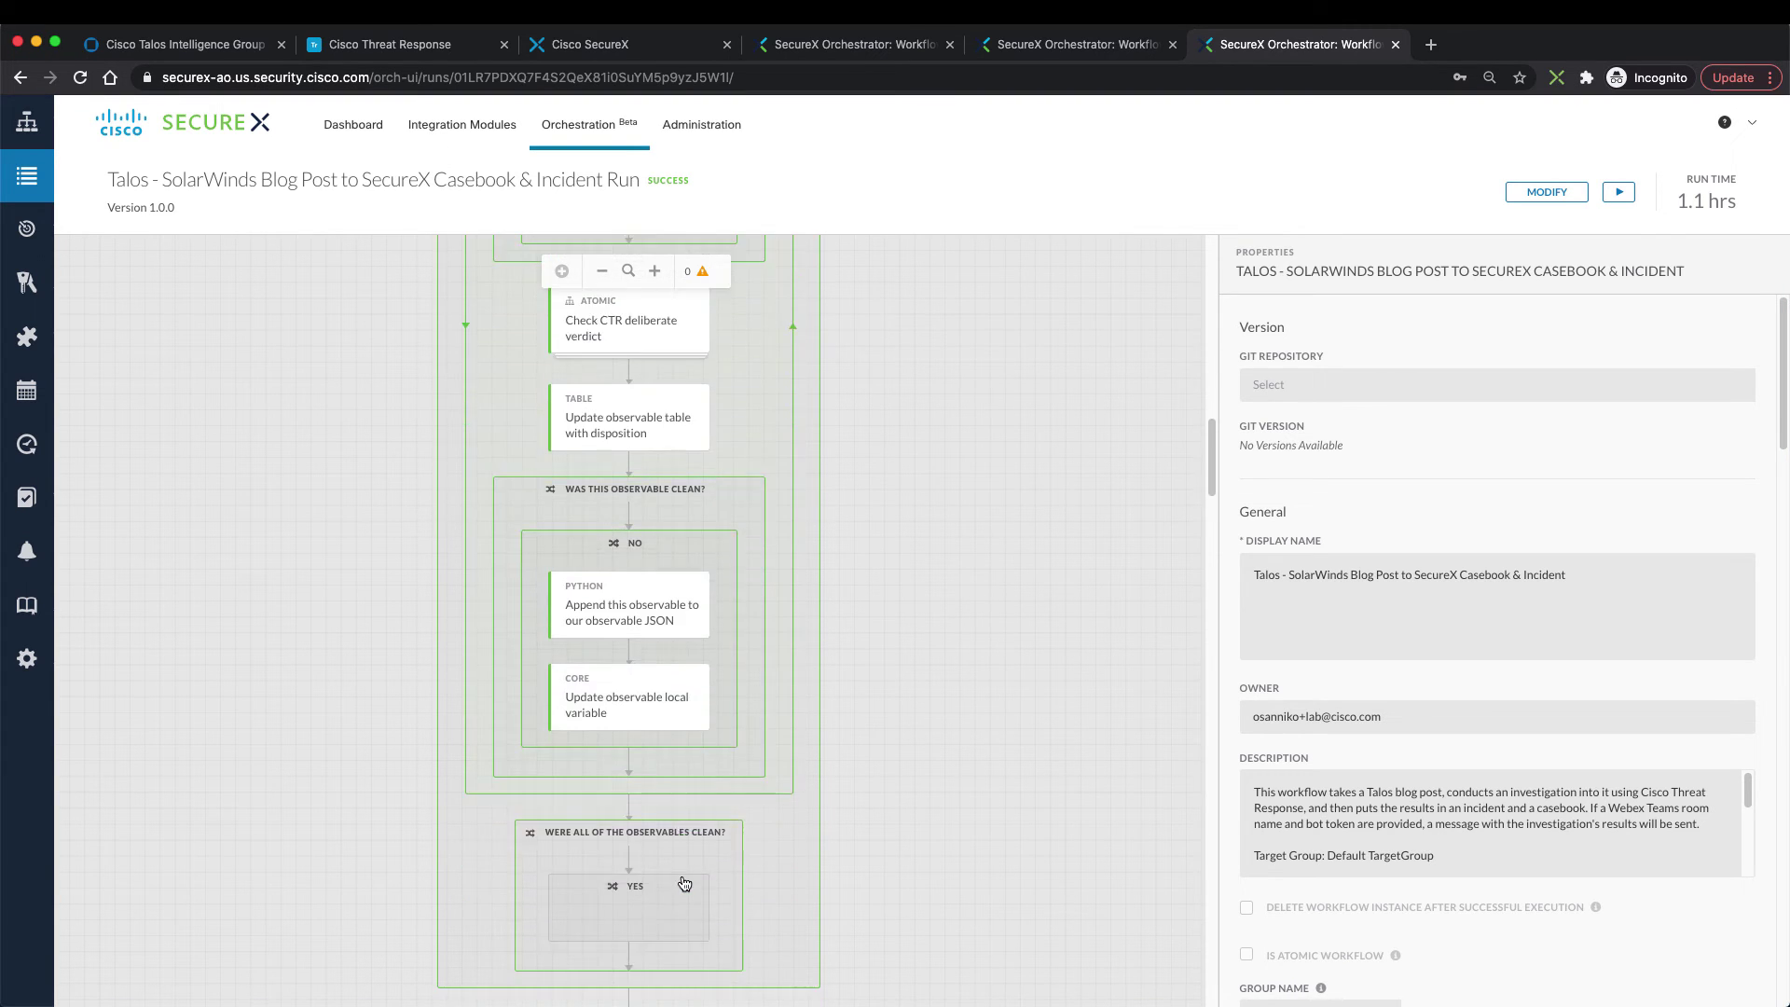
pyautogui.scroll(-8, 682, 876)
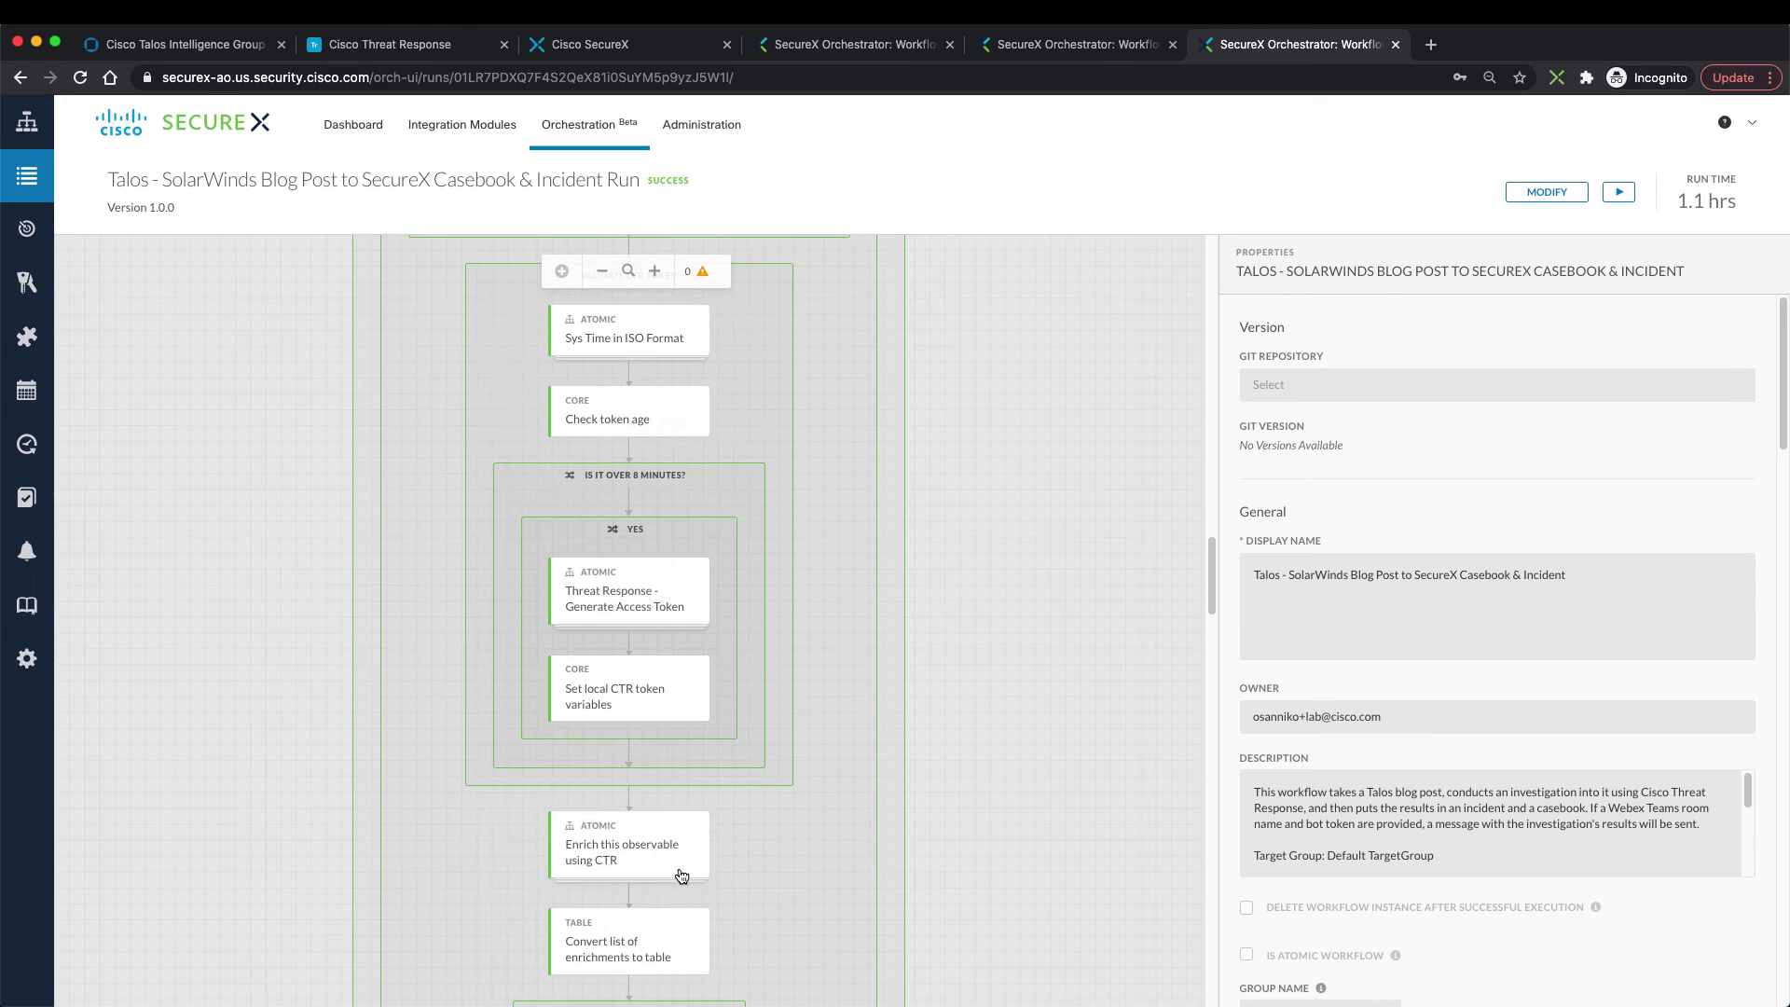
pyautogui.scroll(-8, 744, 778)
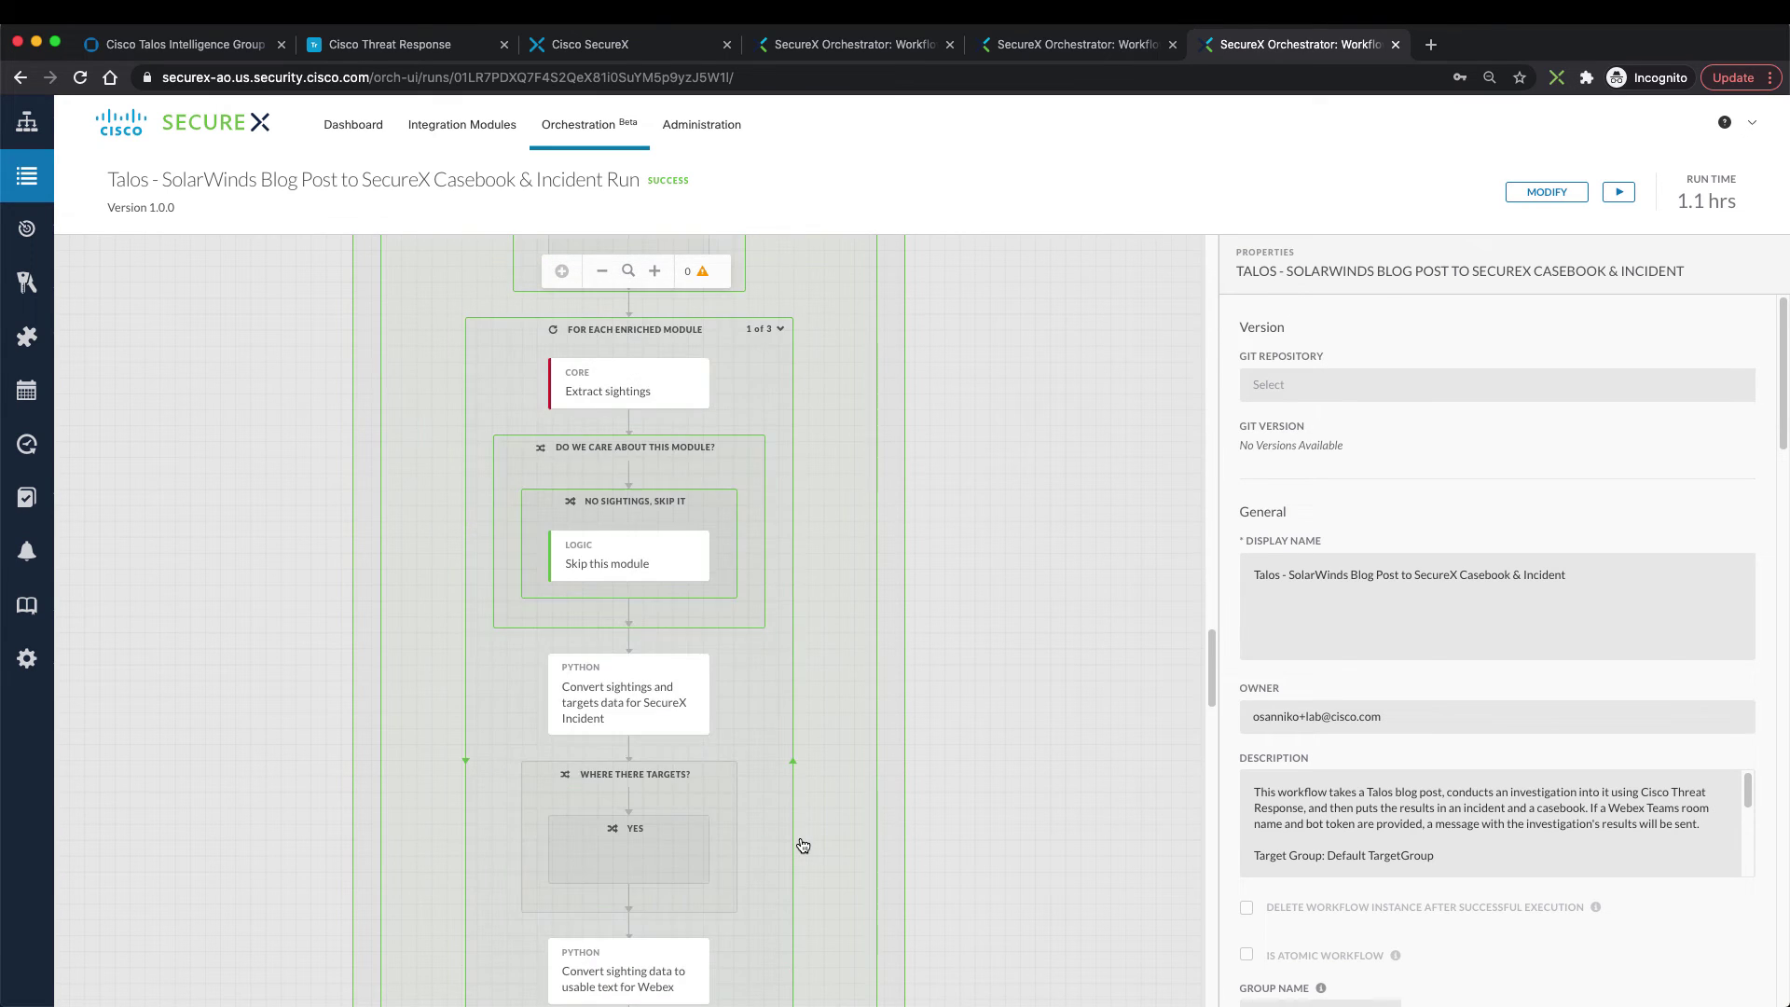
pyautogui.scroll(-10, 803, 846)
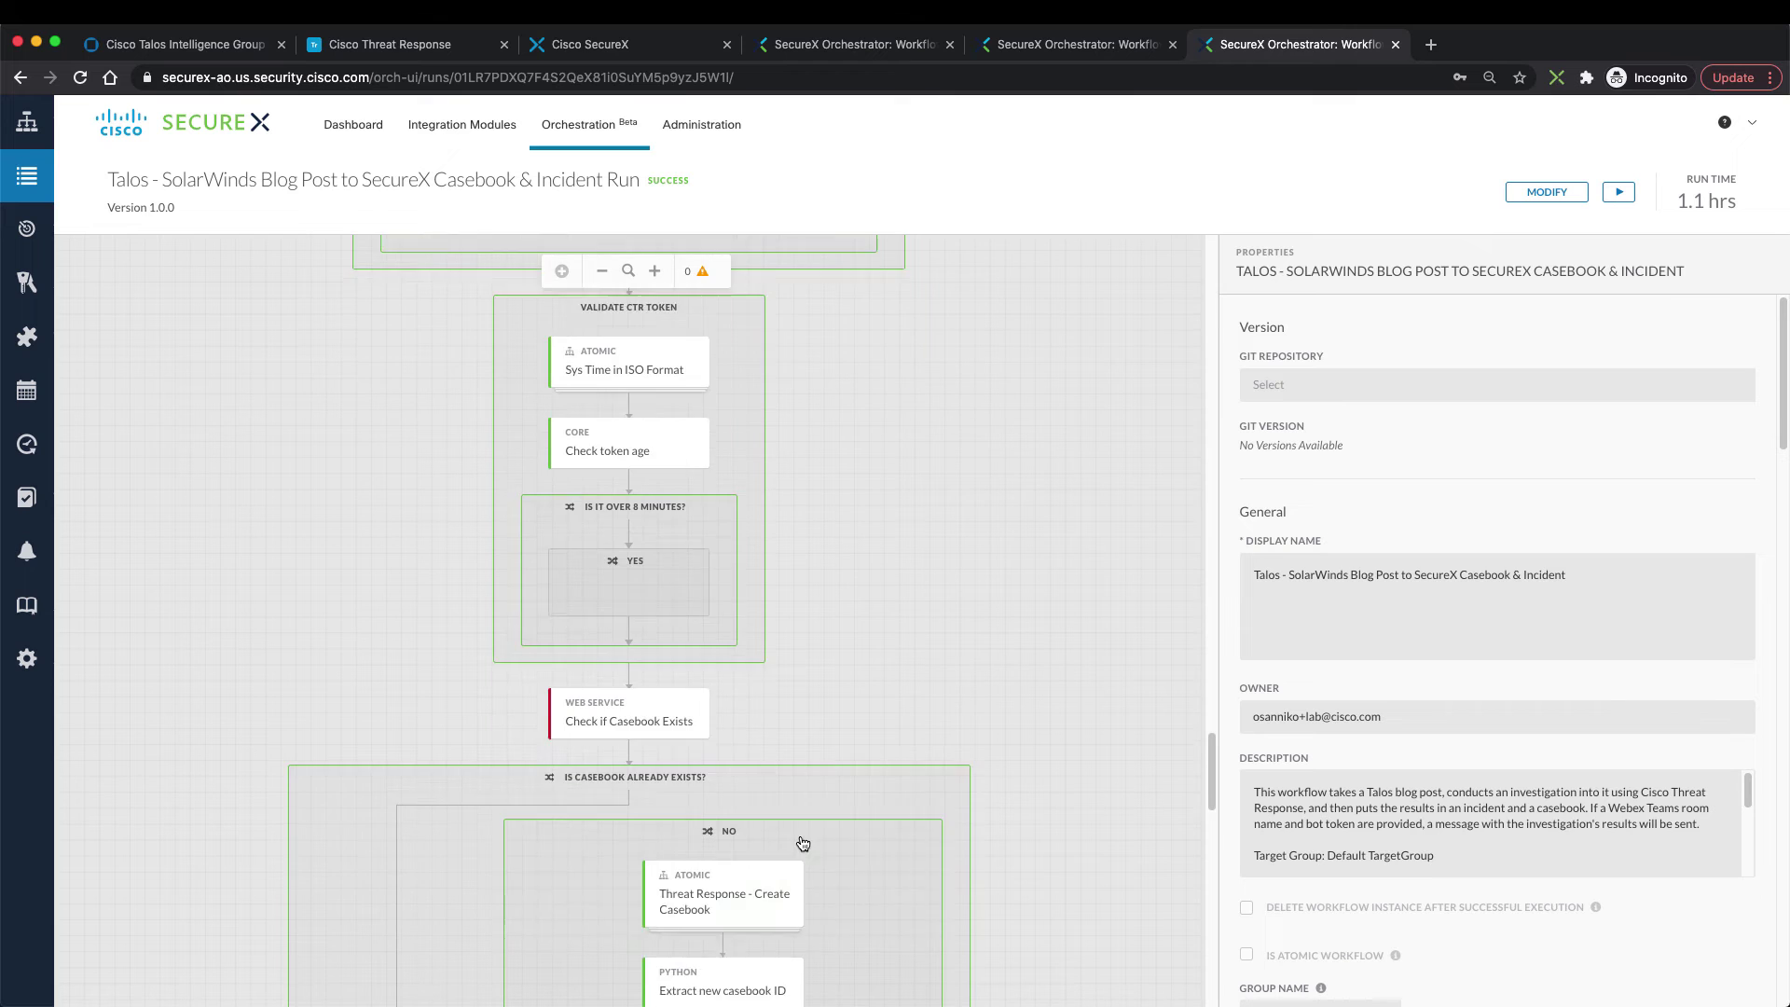
# Examine the completed run's casebook creation, target check, incident creation and Webex Teams messaging stages through to the end of the workflow
pyautogui.scroll(-5, 602, 807)
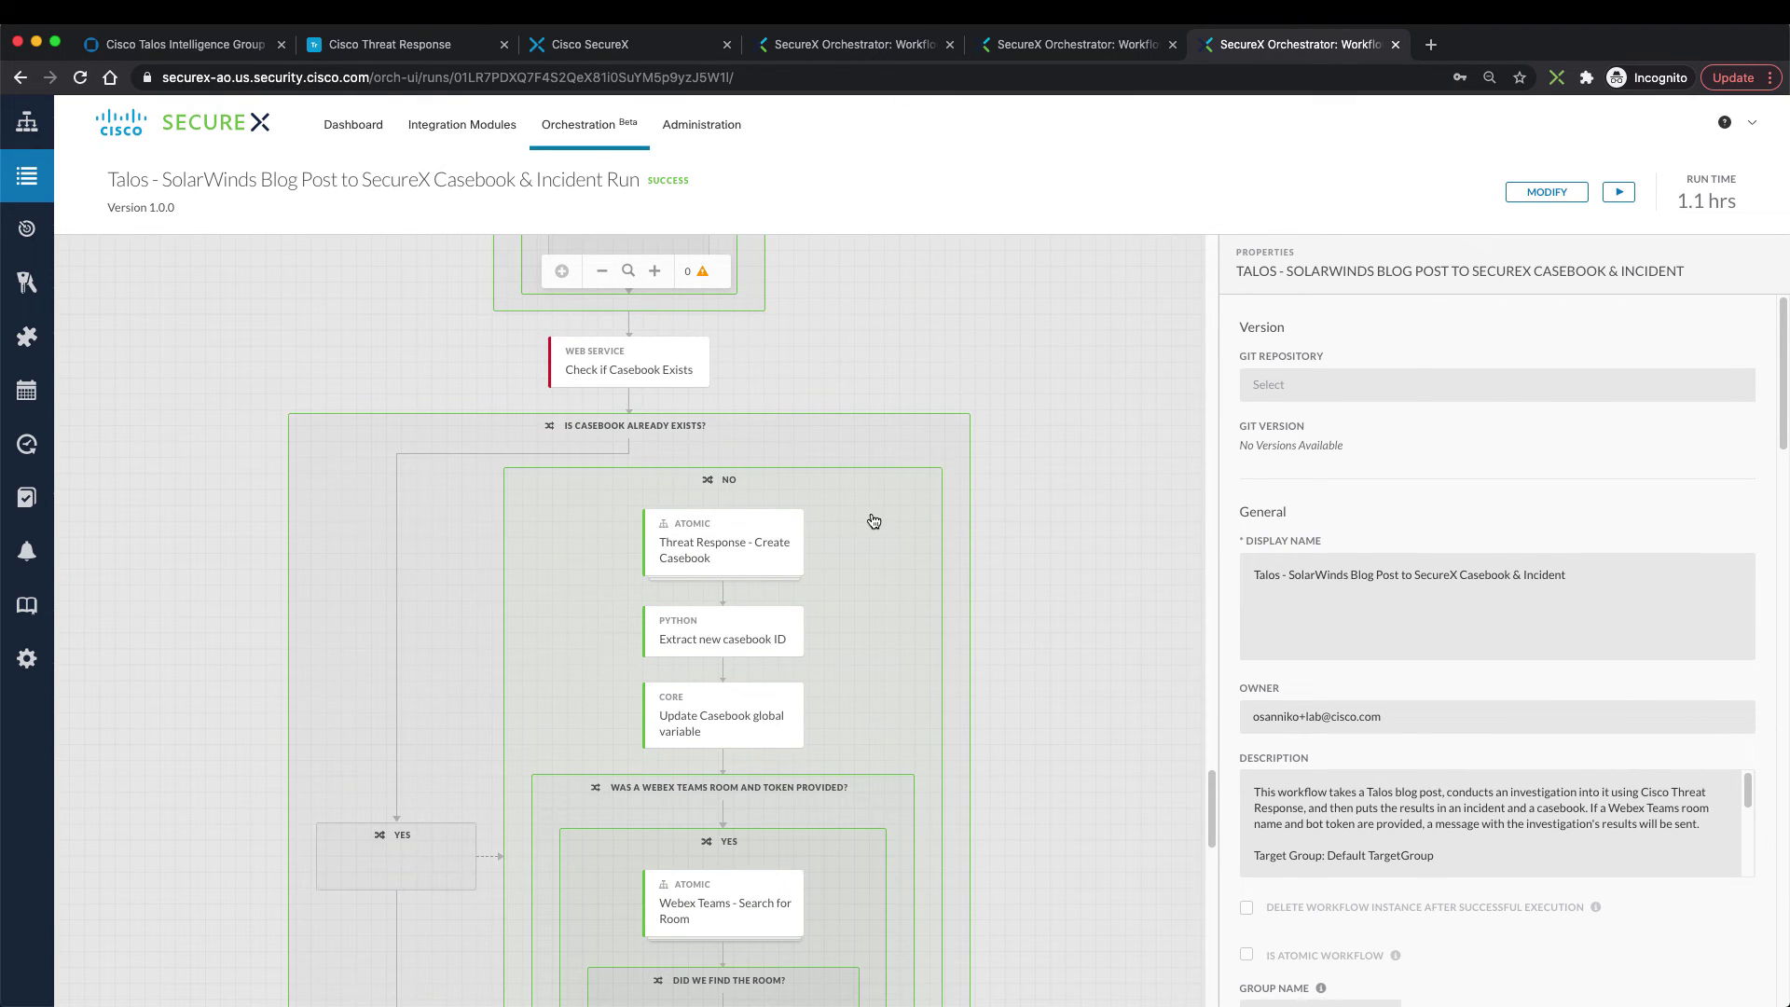
pyautogui.click(874, 521)
pyautogui.scroll(-12, 793, 560)
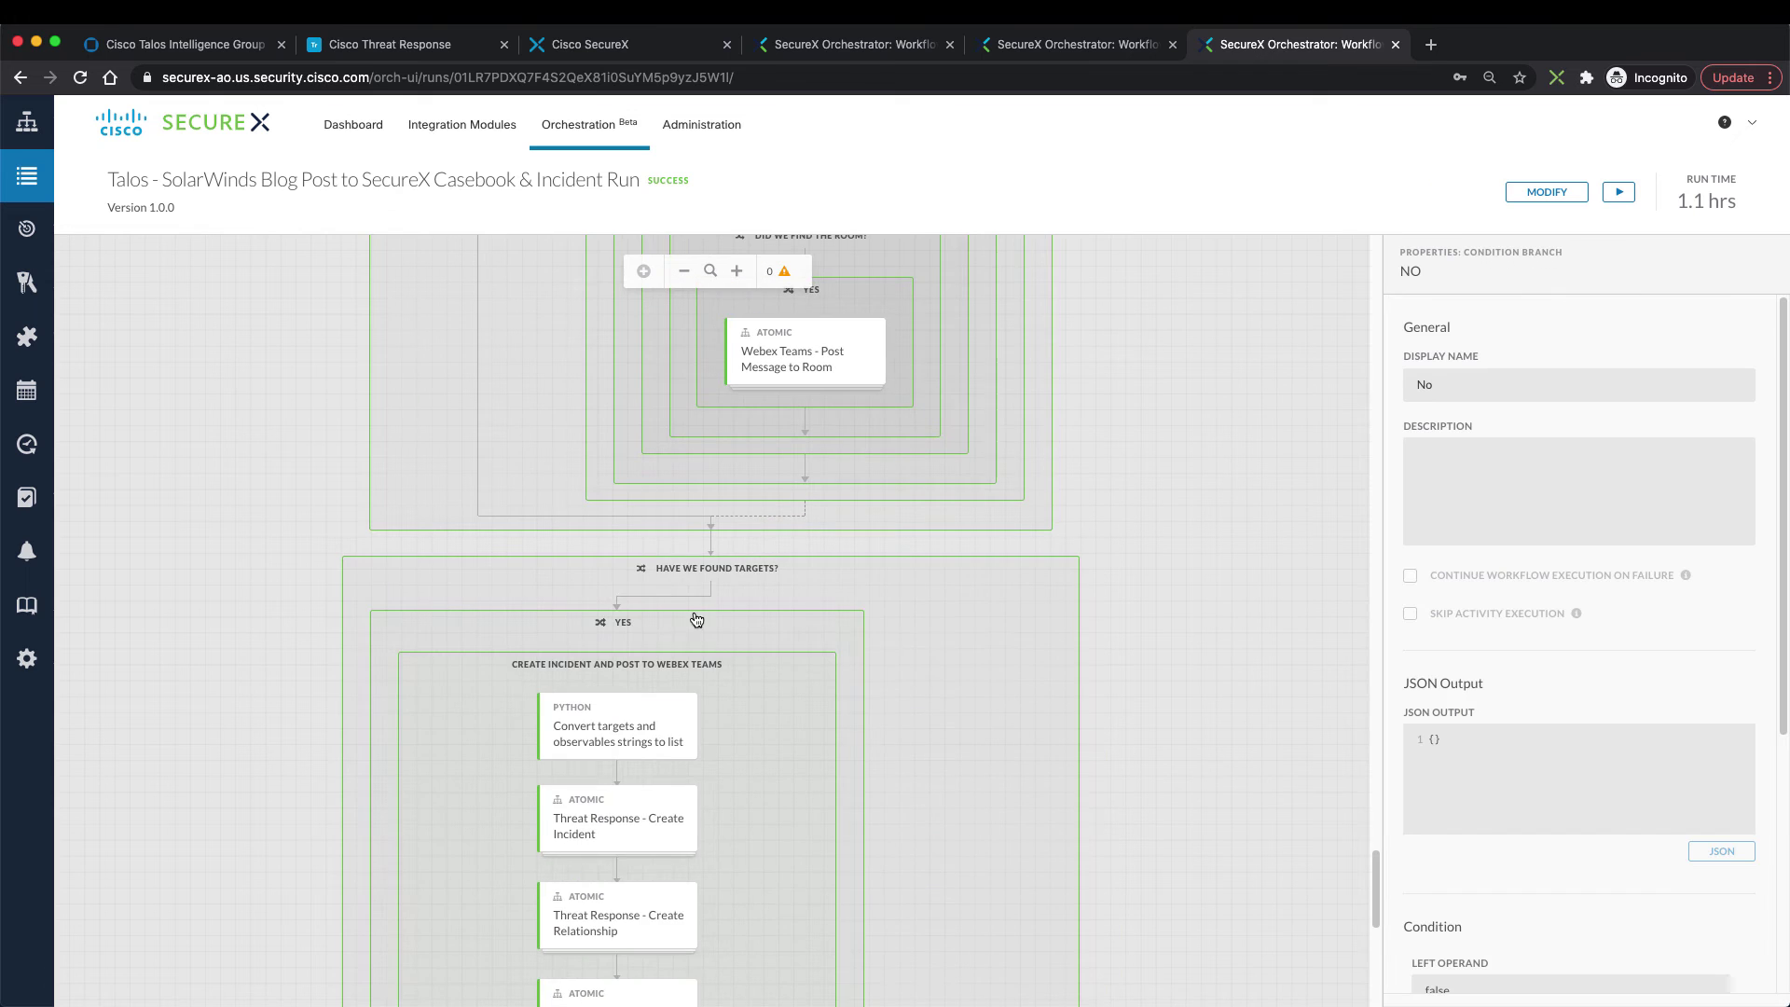
pyautogui.scroll(-1, 690, 604)
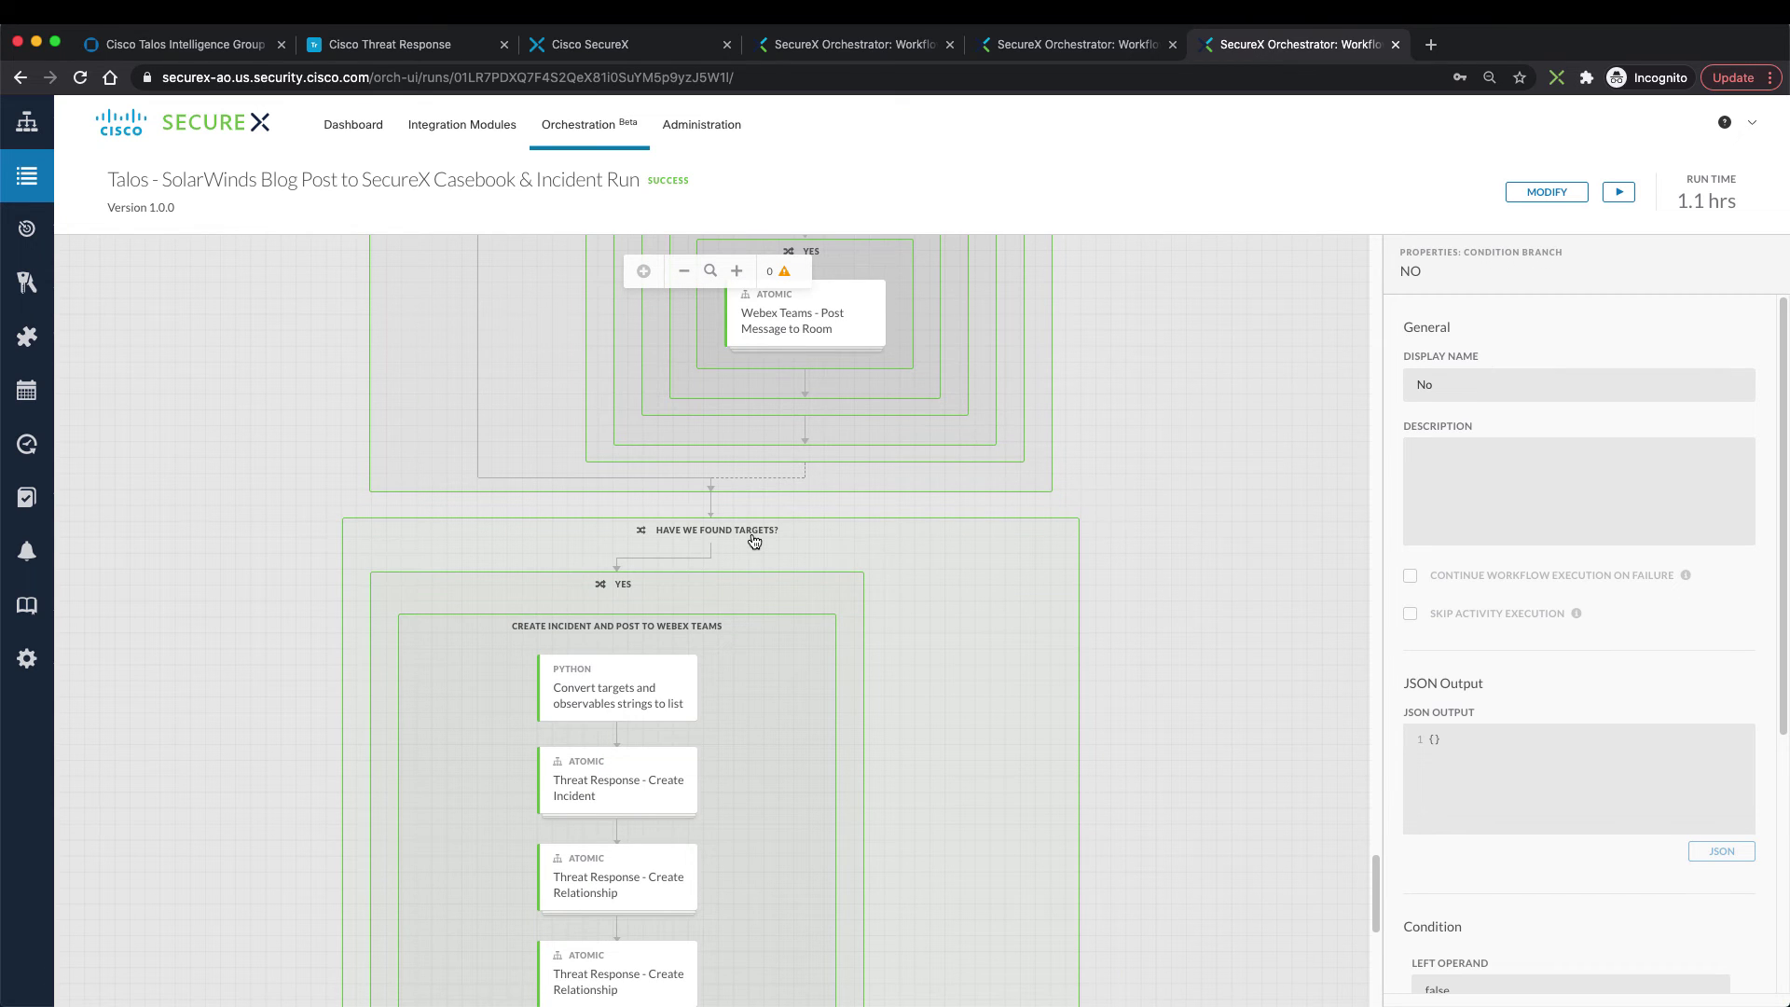
pyautogui.scroll(-2, 690, 756)
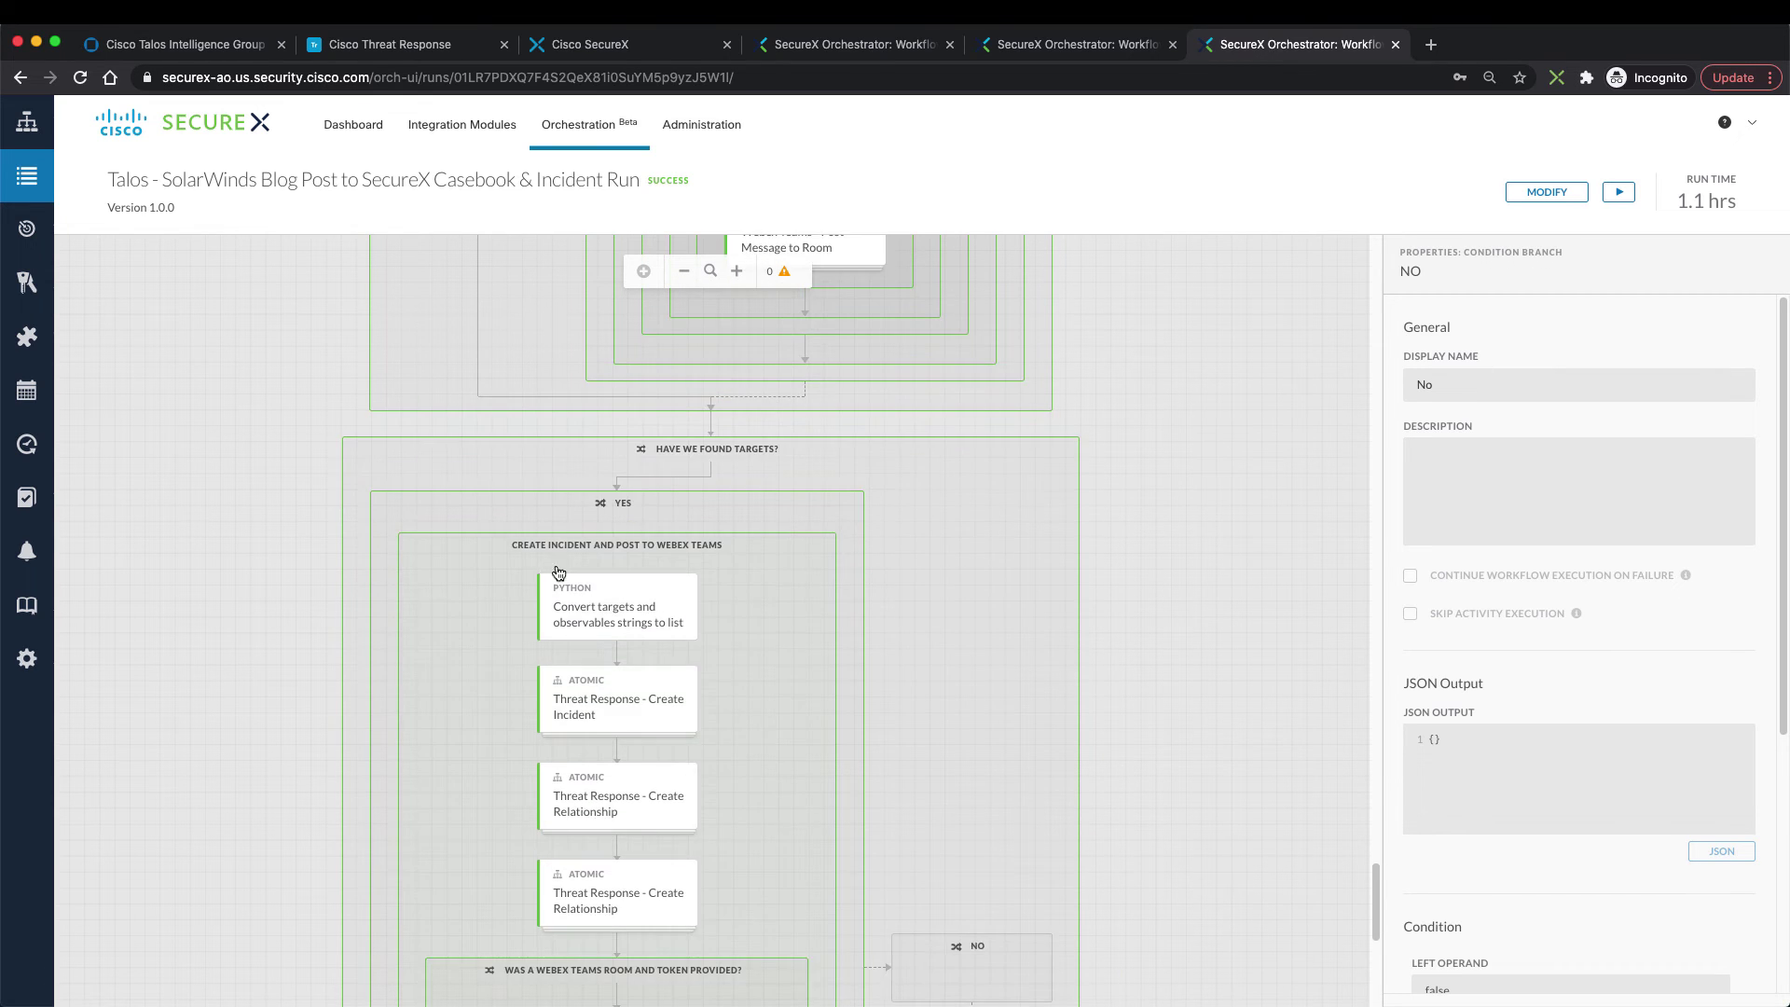
pyautogui.scroll(-6, 697, 822)
pyautogui.scroll(-7, 644, 902)
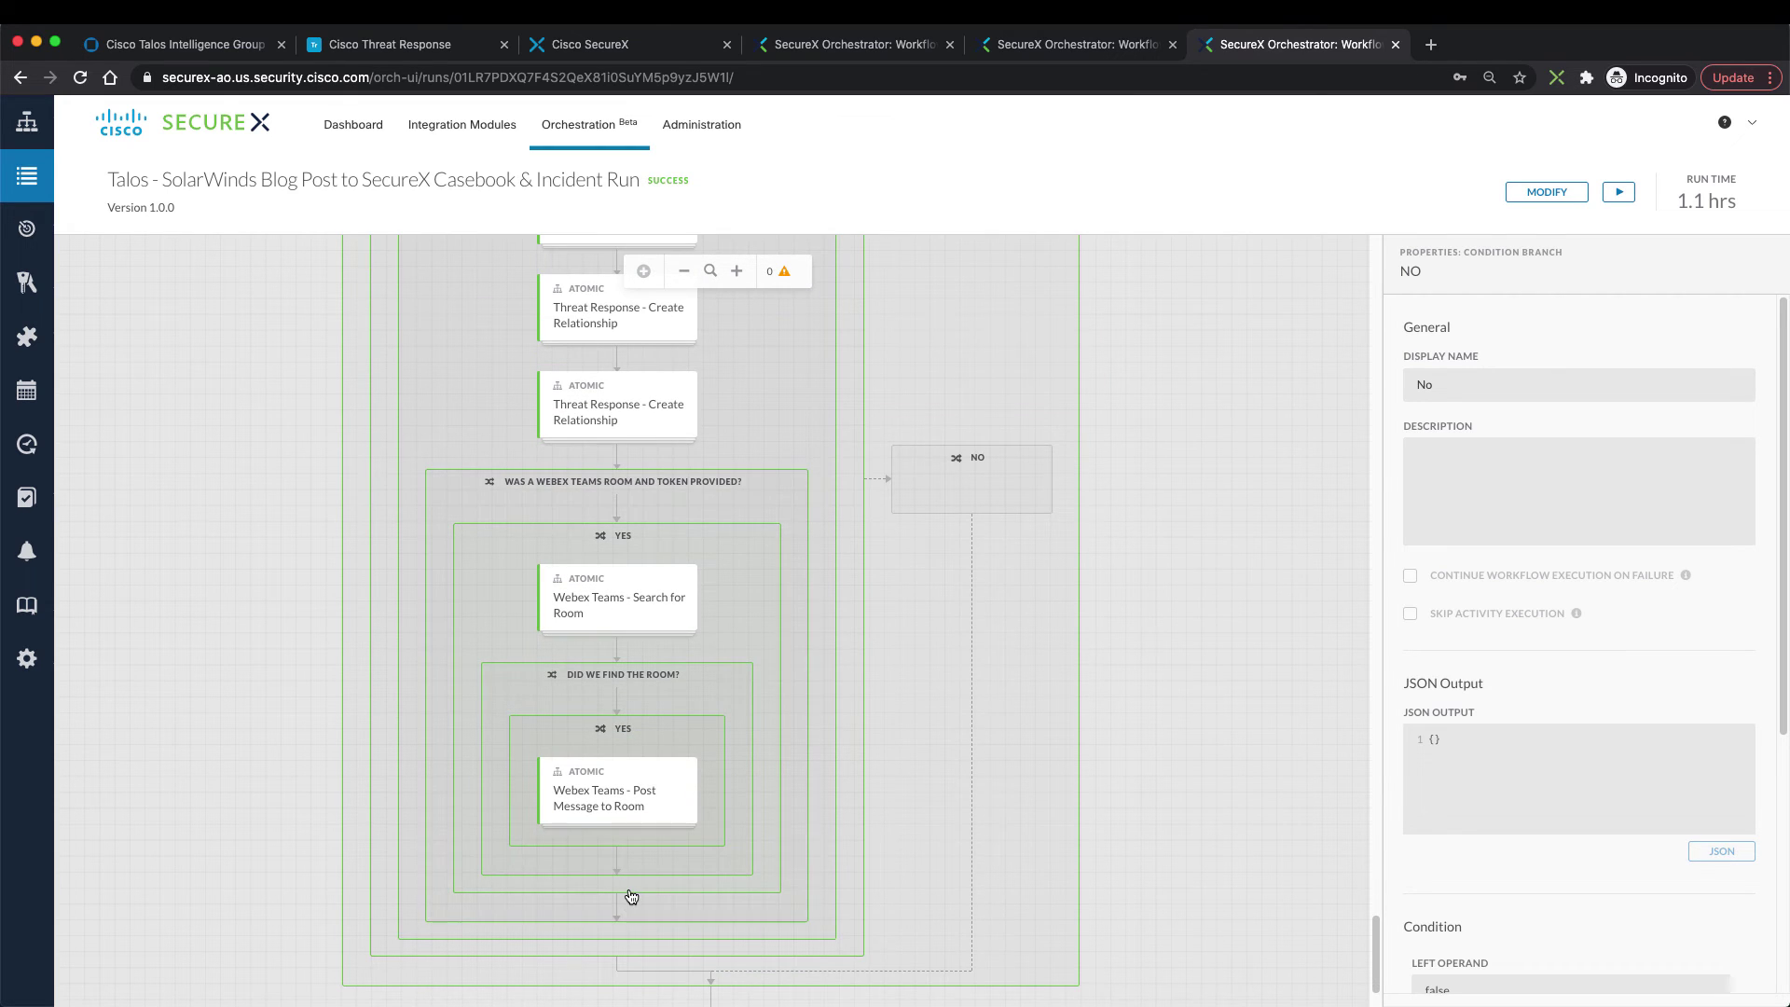
pyautogui.scroll(-1, 631, 897)
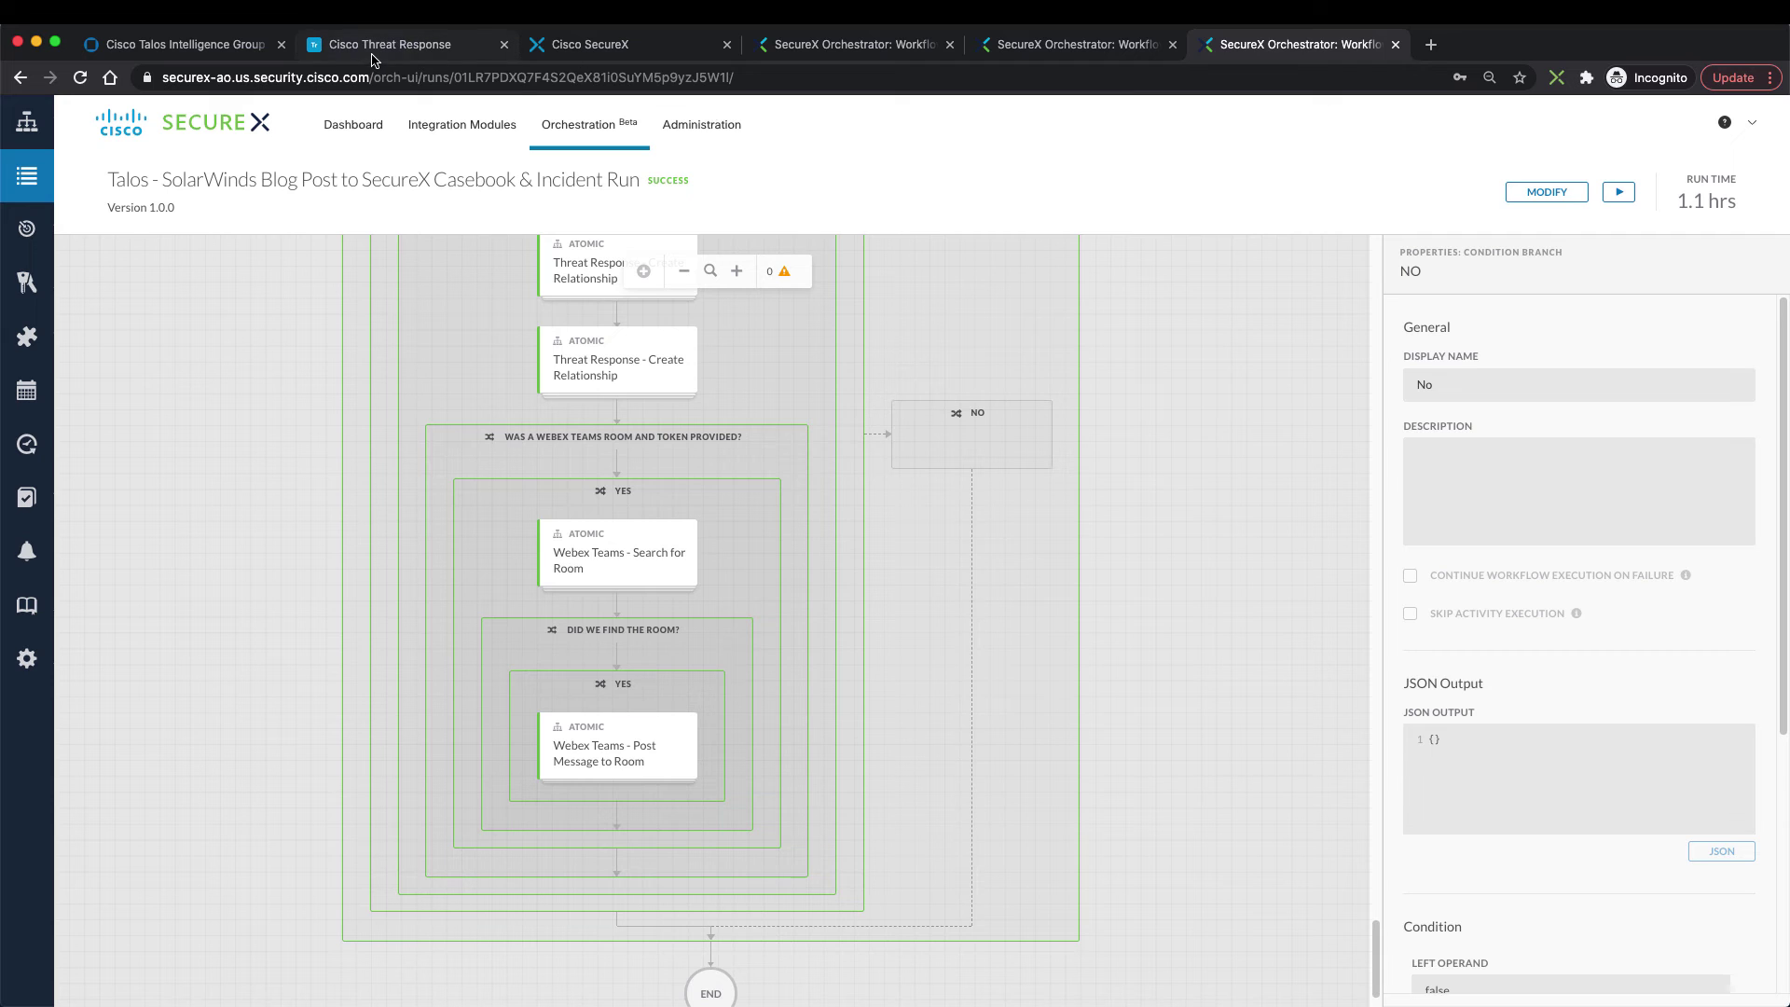
# Switch to the SecureX dashboard and open the "Talos: Threat Advisory: SolarWinds supply chain attack" casebook from the ribbon
pyautogui.click(647, 50)
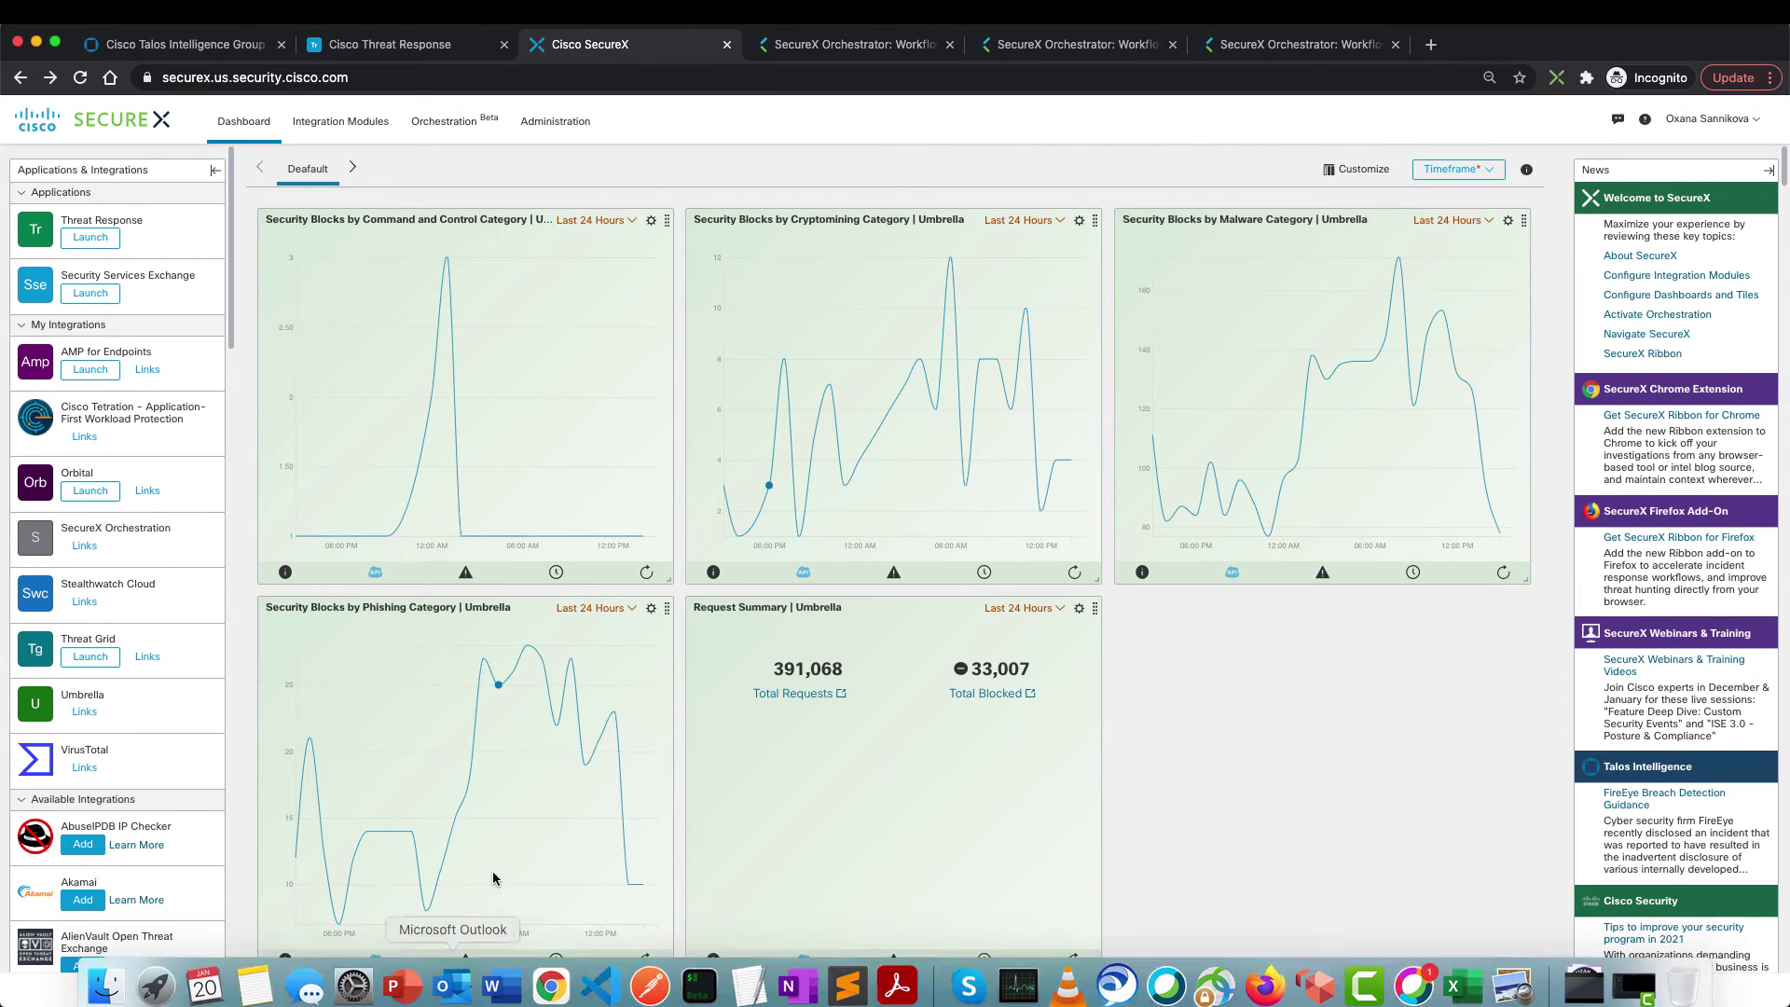
pyautogui.click(446, 996)
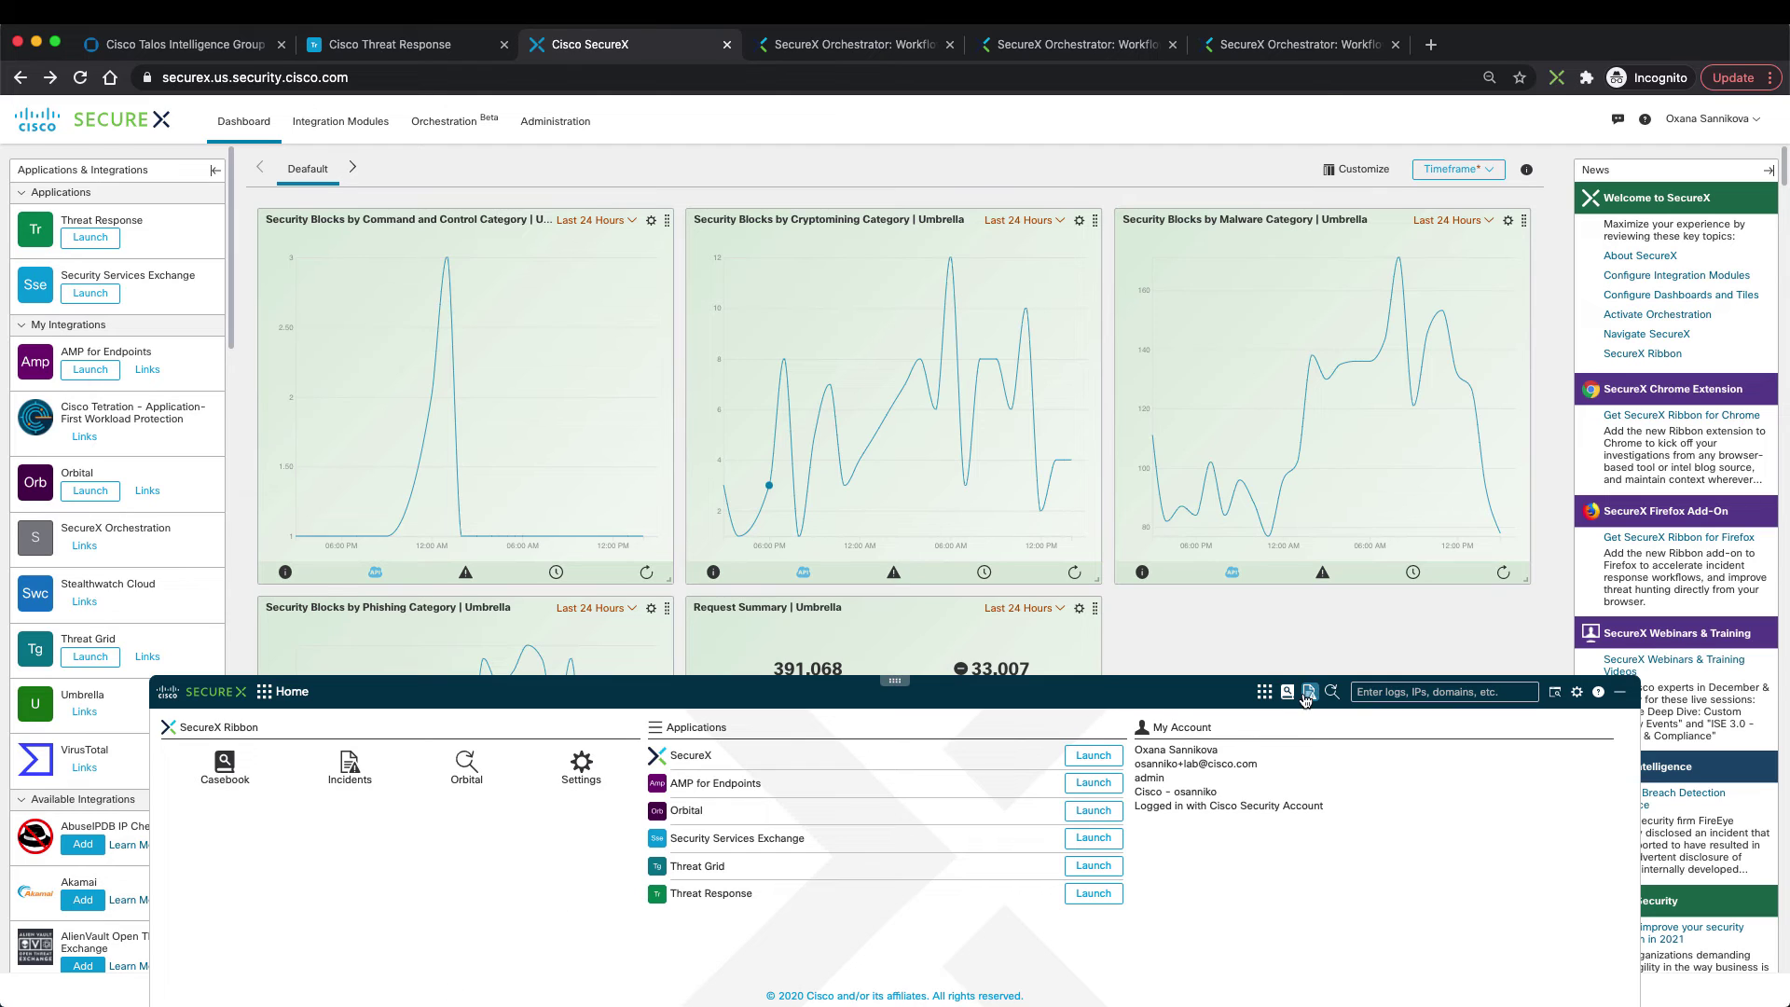
pyautogui.click(225, 765)
pyautogui.moveTo(220, 806)
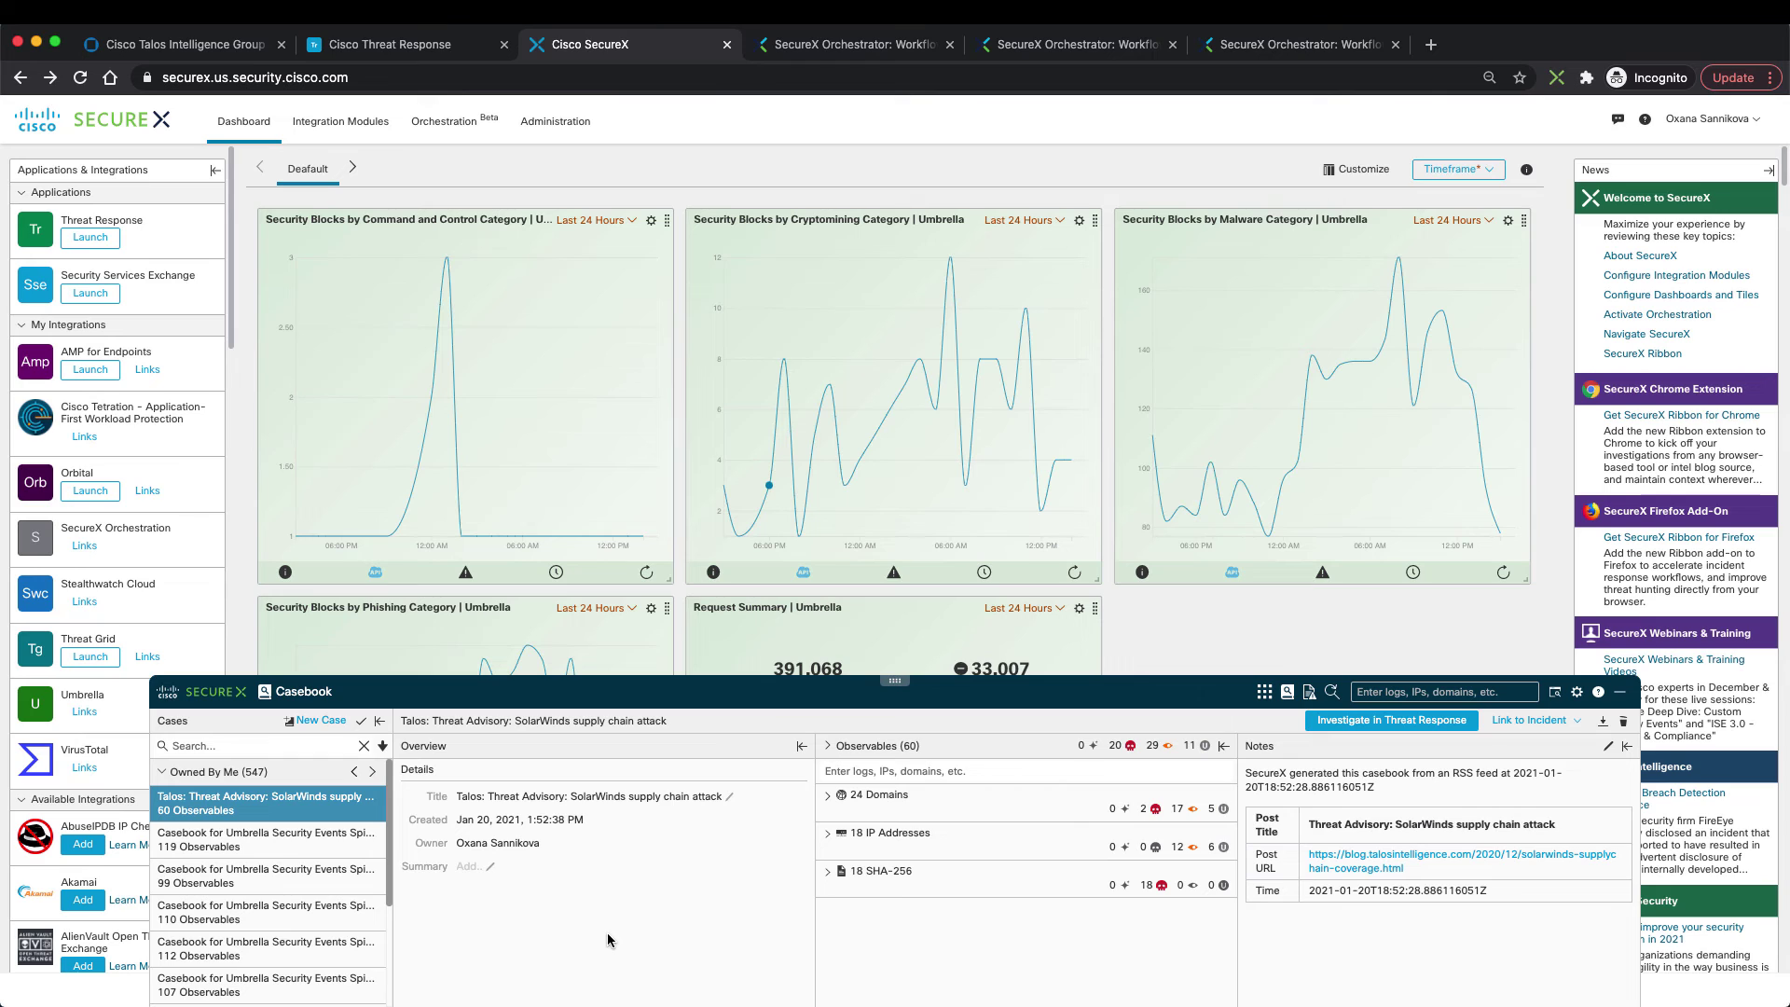
# Open the "Talos: Threat Advisory: SolarWinds supply chain attack" incident and view its observables, timeline, sightings and linked references
pyautogui.click(1311, 692)
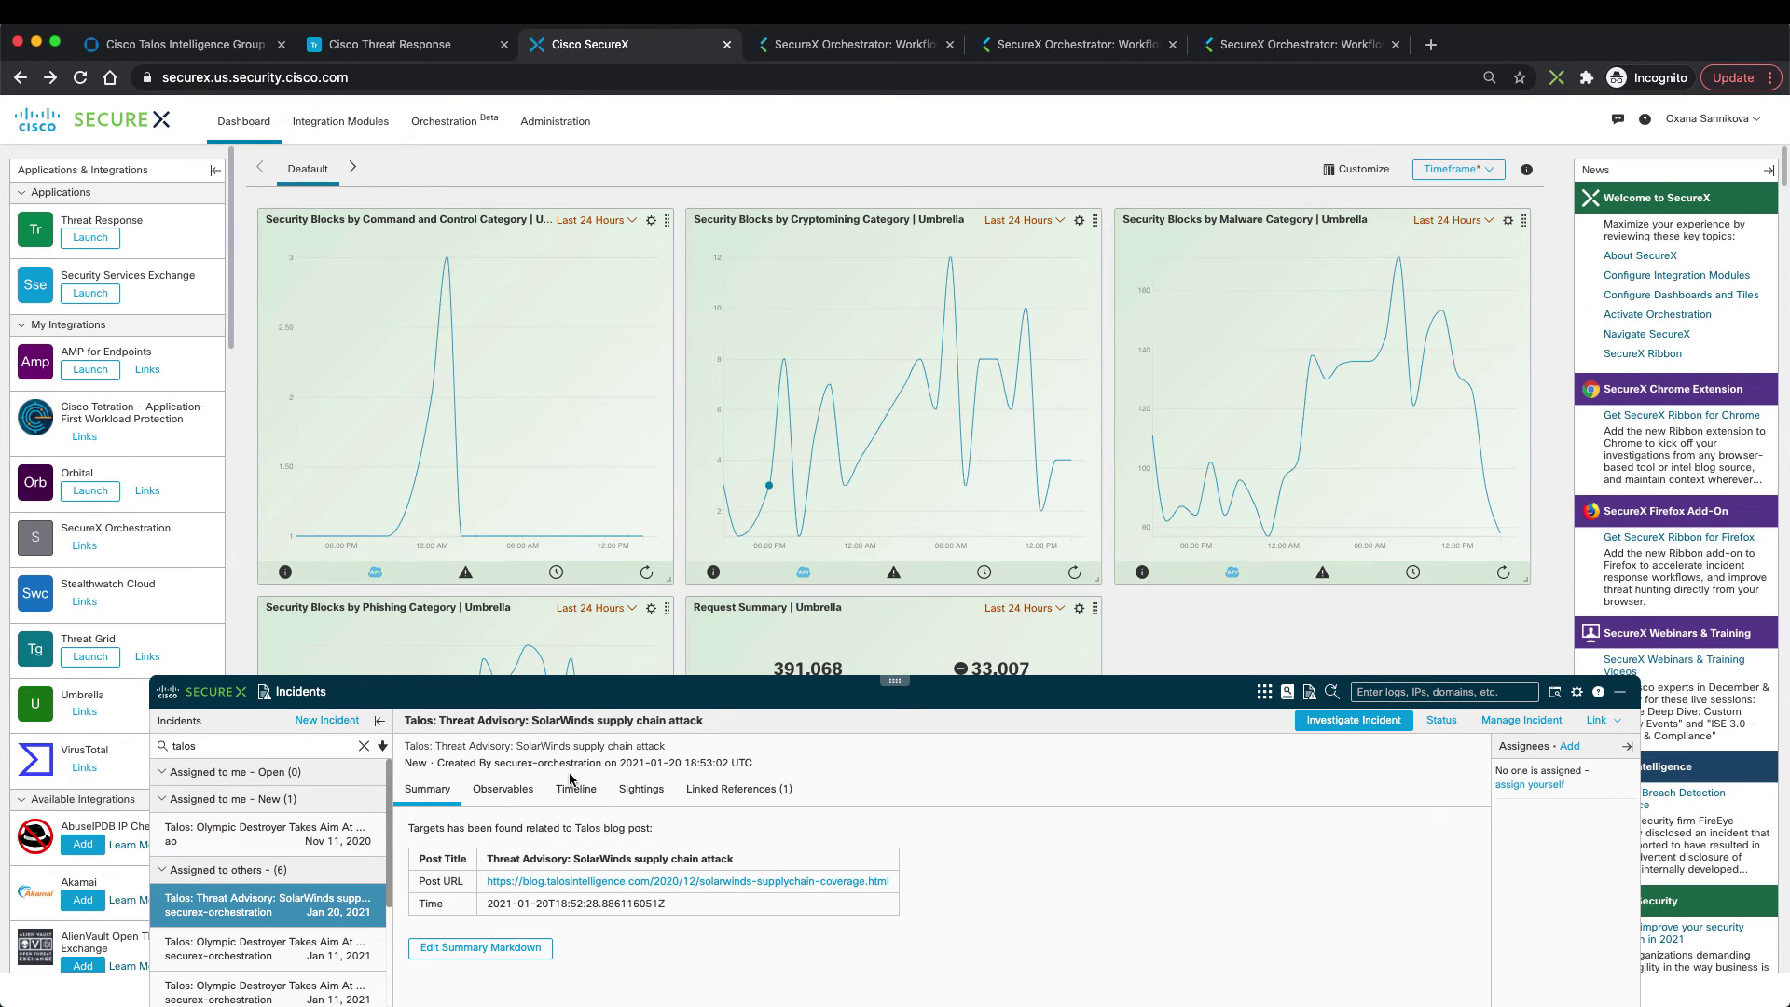
pyautogui.click(505, 790)
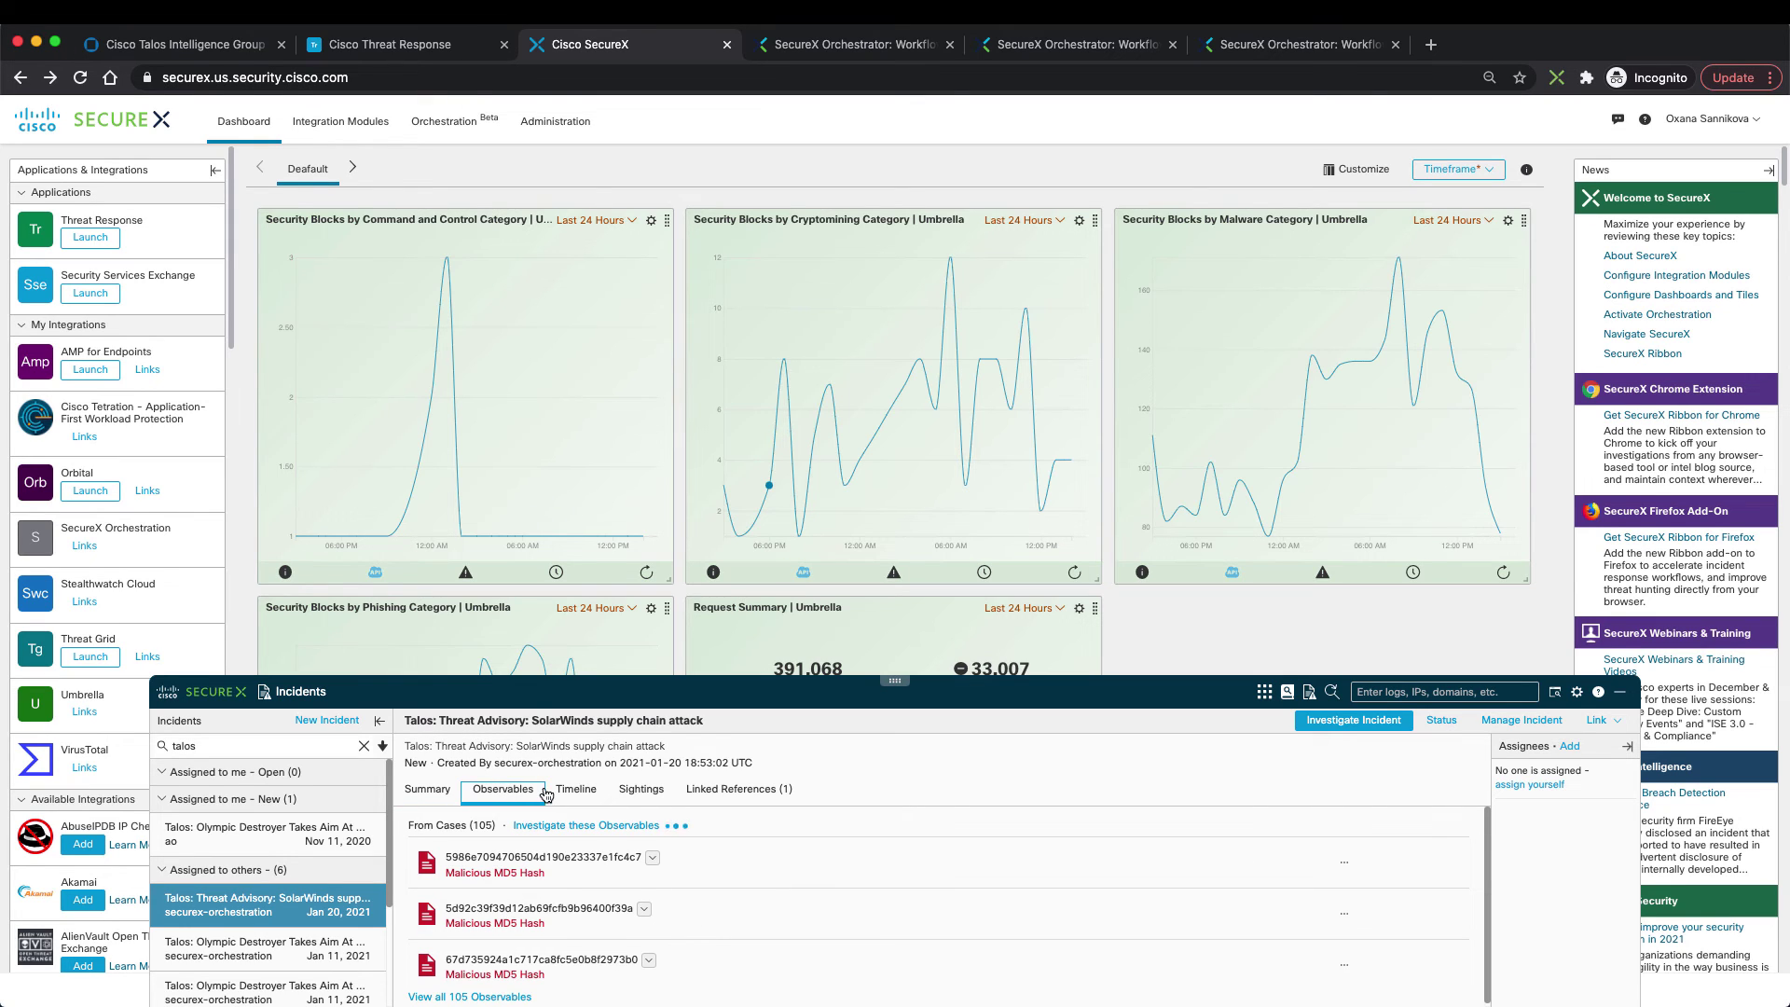
pyautogui.click(585, 795)
pyautogui.click(652, 800)
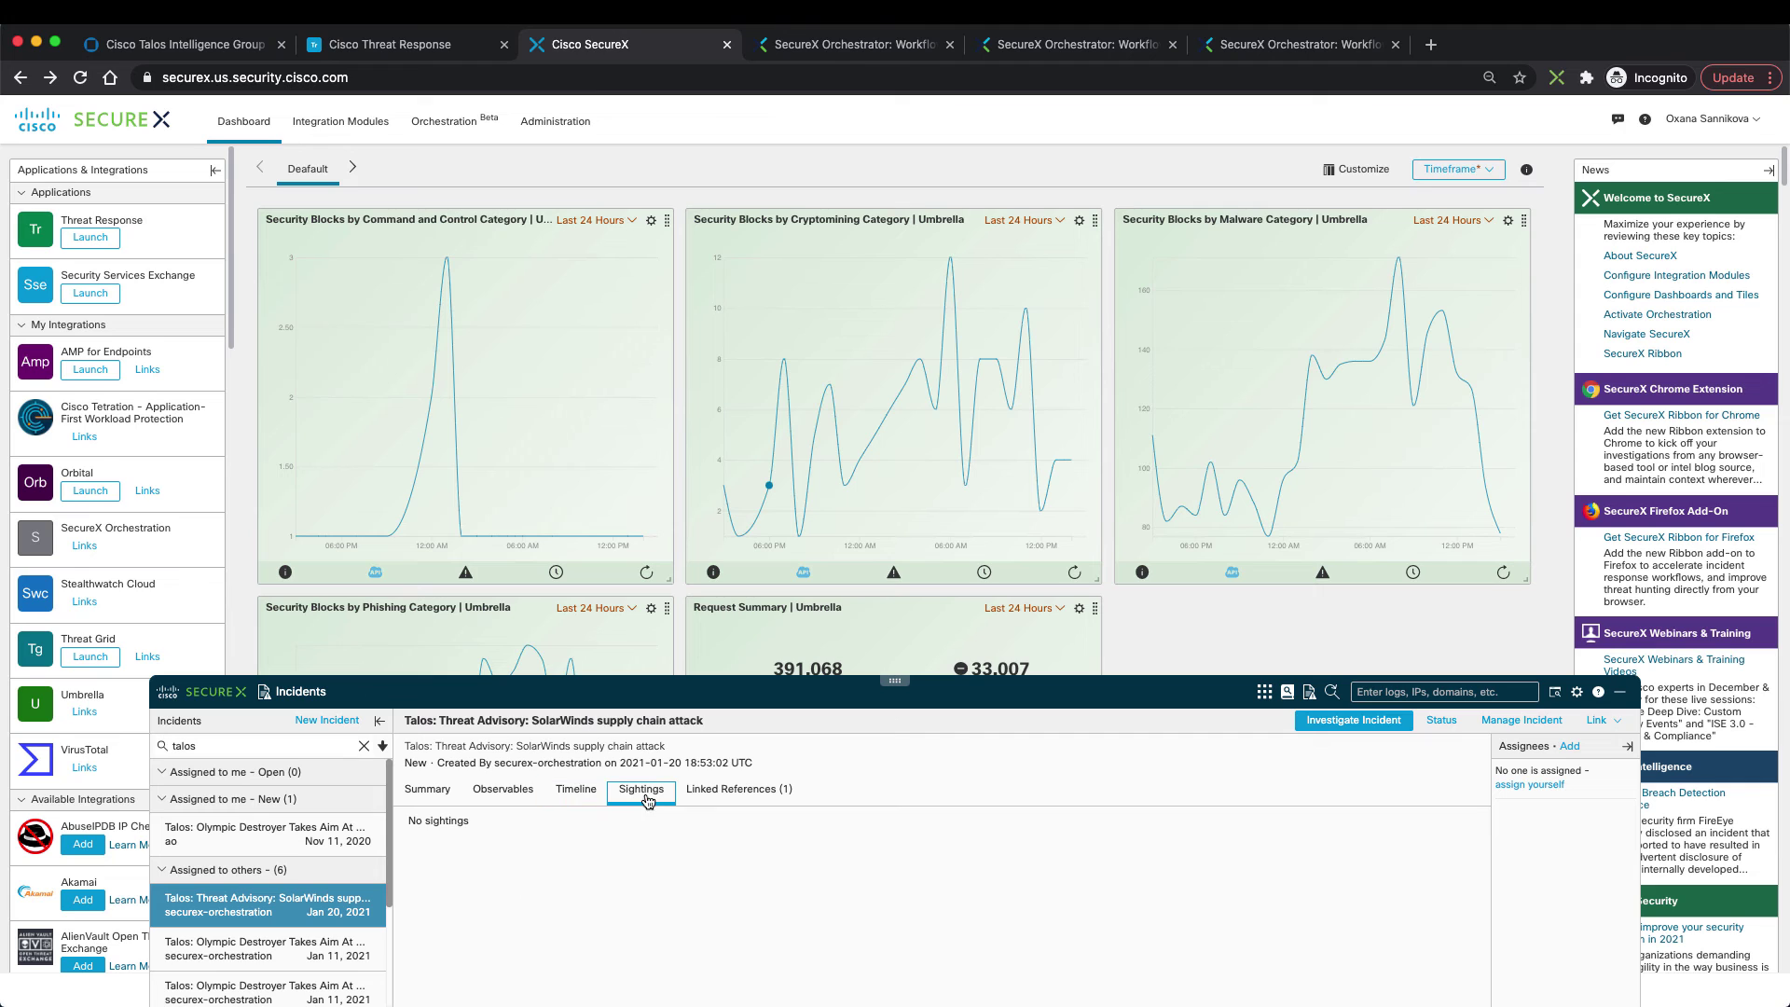
pyautogui.click(713, 798)
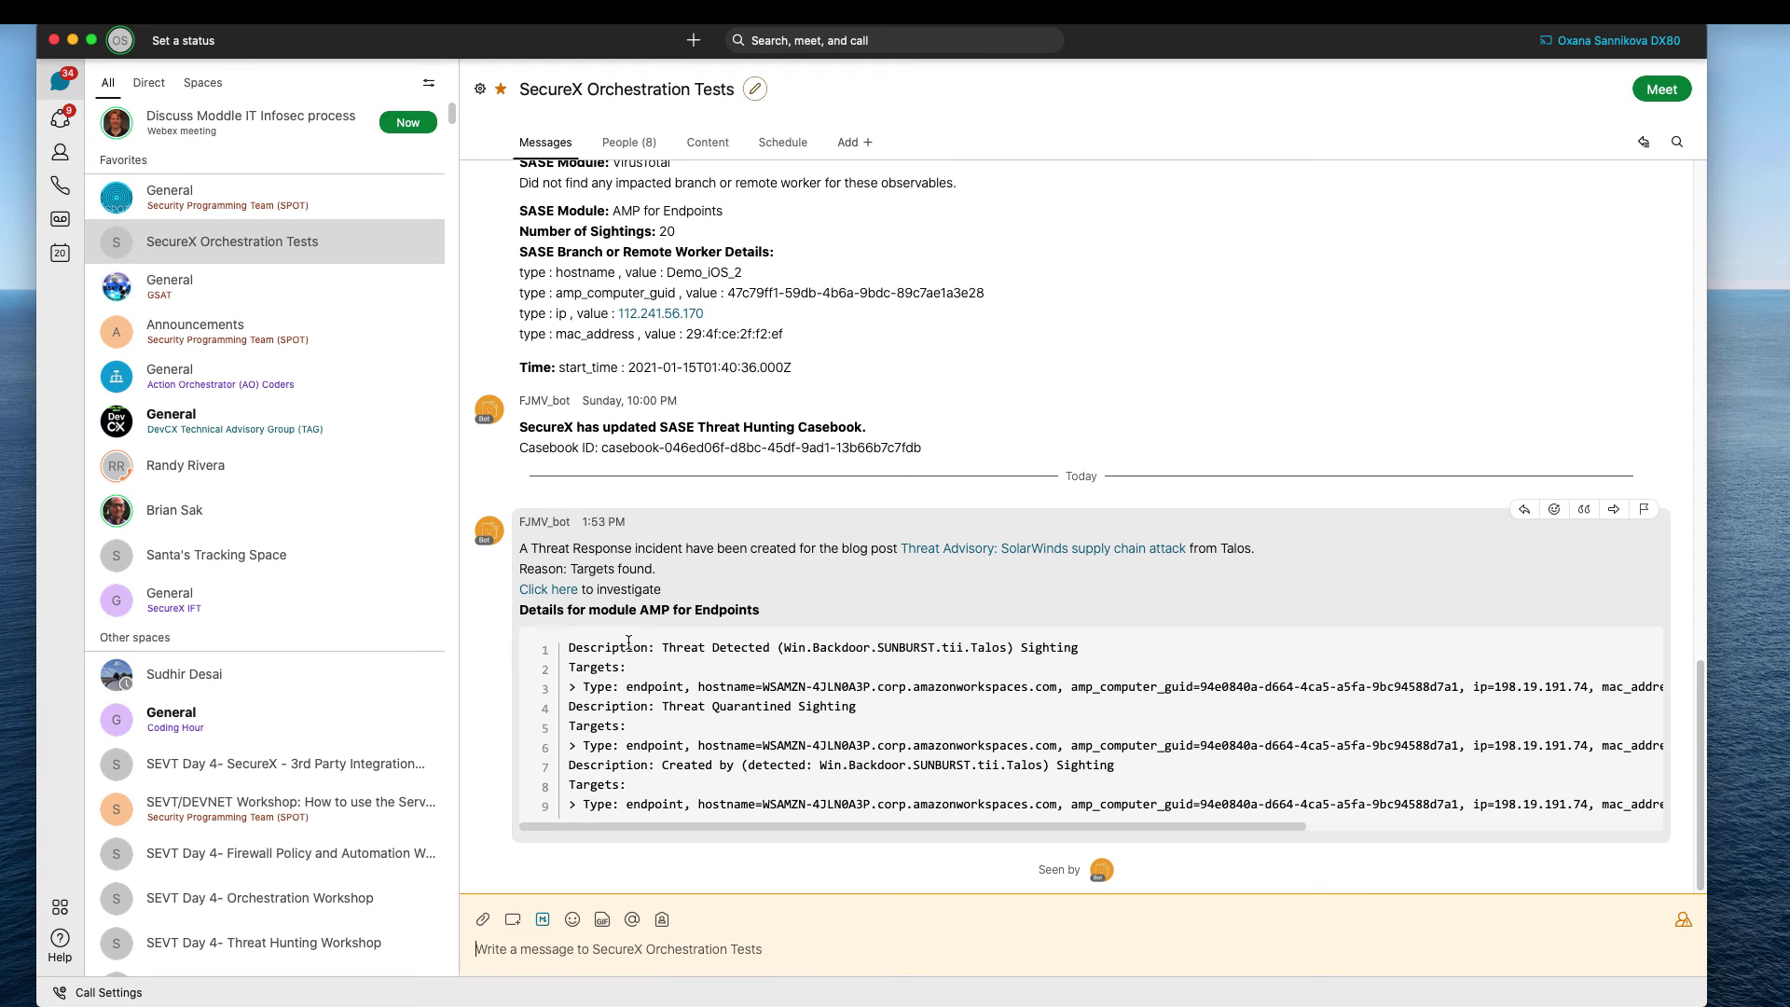
# Examine the AMP for Endpoints details in the bot's SolarWinds incident message in the SecureX Orchestration Tests space of Webex
pyautogui.click(654, 664)
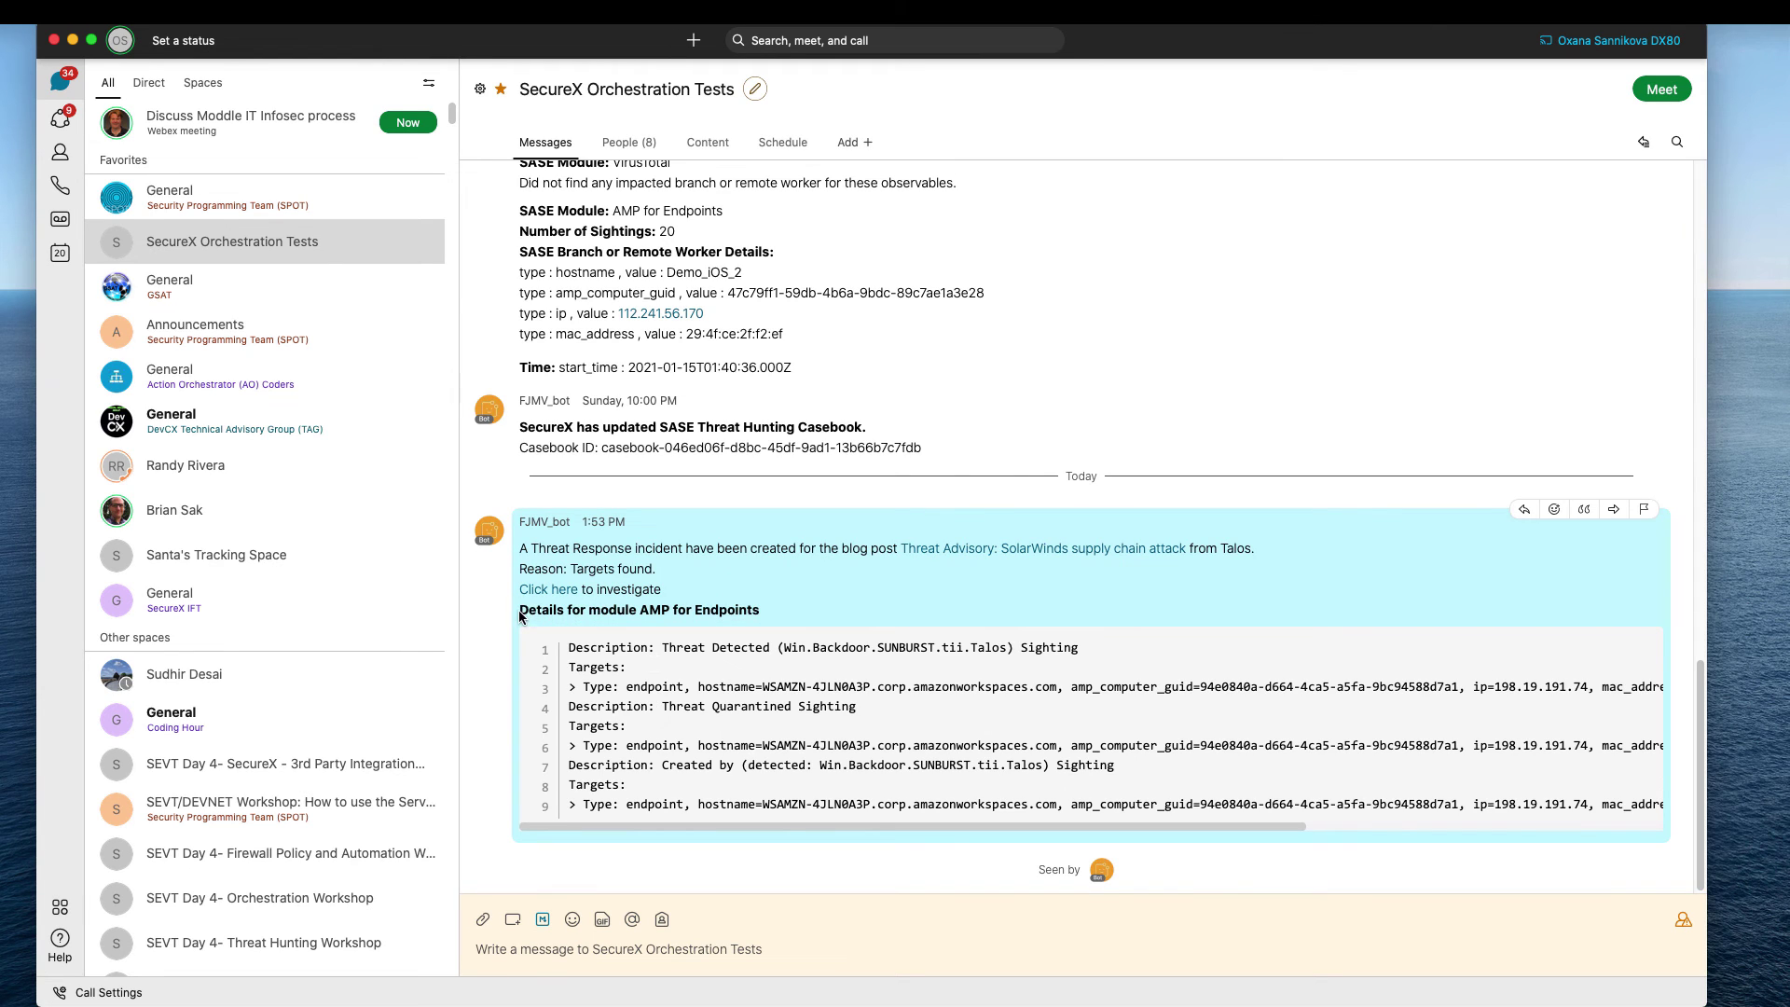
pyautogui.moveTo(638, 614); pyautogui.dragTo(760, 614)
pyautogui.click(773, 658)
pyautogui.moveTo(748, 825)
pyautogui.mouseDown()
pyautogui.moveTo(1136, 841)
pyautogui.moveTo(721, 825)
pyautogui.mouseUp()
pyautogui.moveTo(946, 1003)
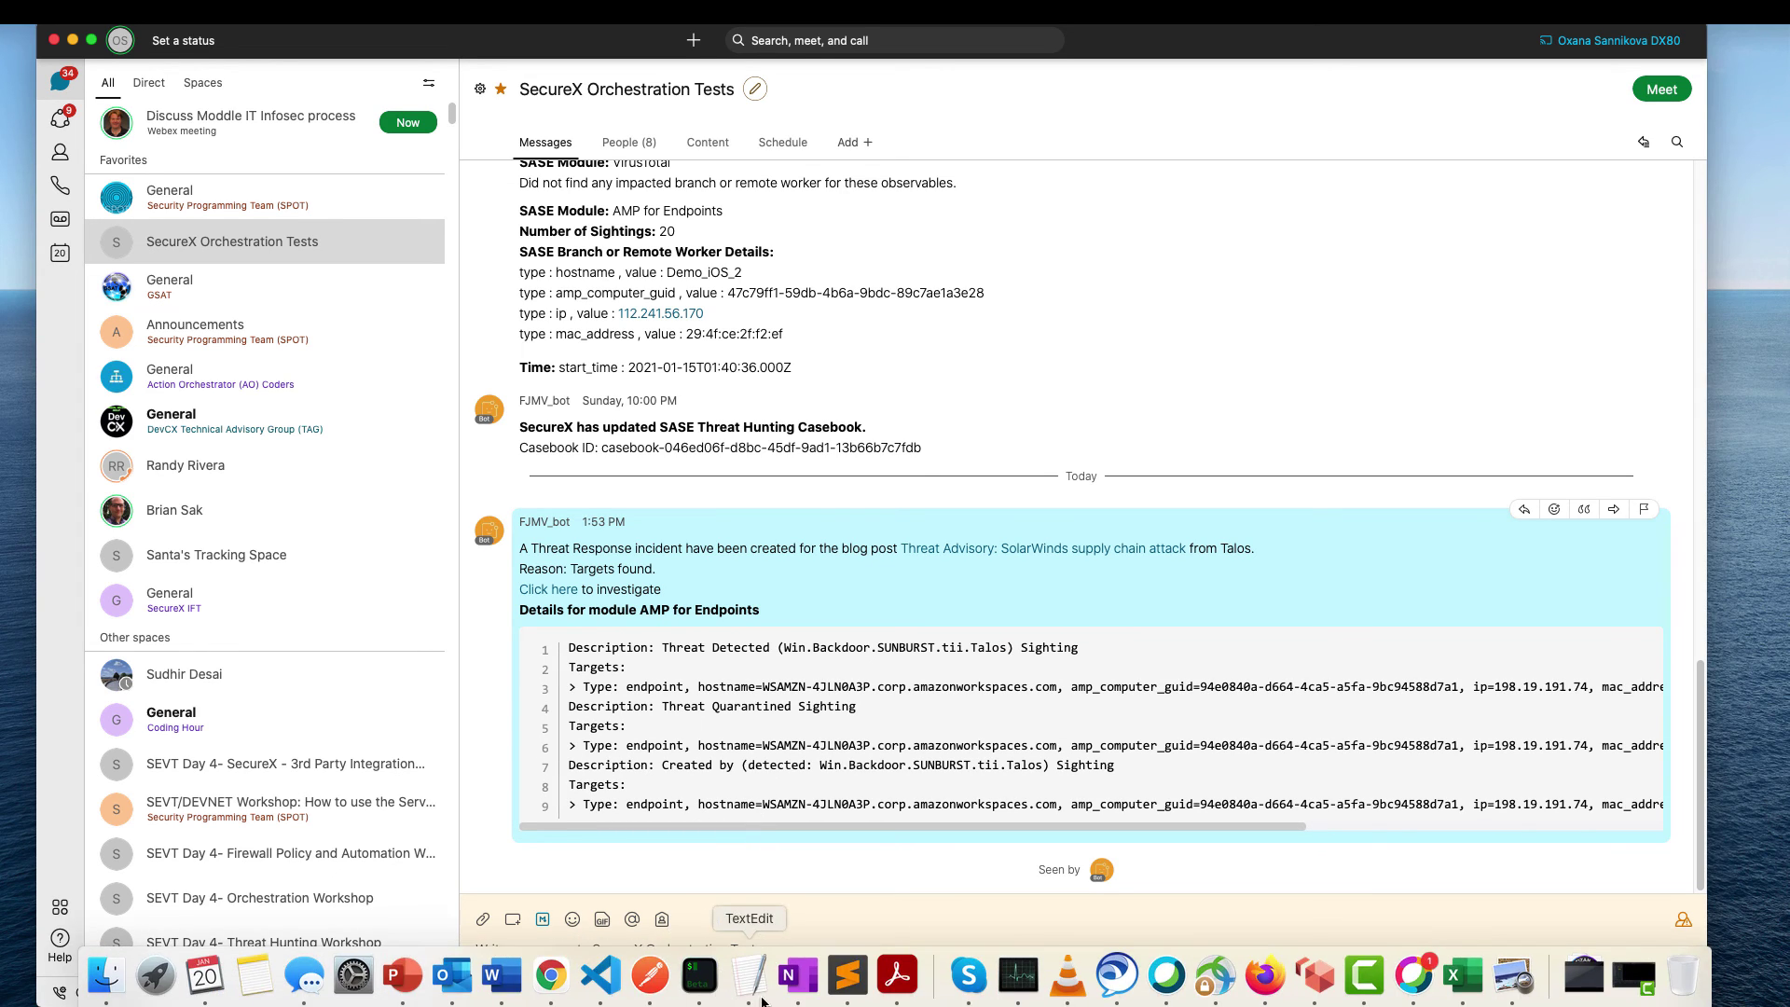
# Switch to the Threat Response investigation, show the target endpoint's details, set its node apart in the relations graph, and view its AMP GUID's response actions
pyautogui.hotkey('ctrl', 'Right')
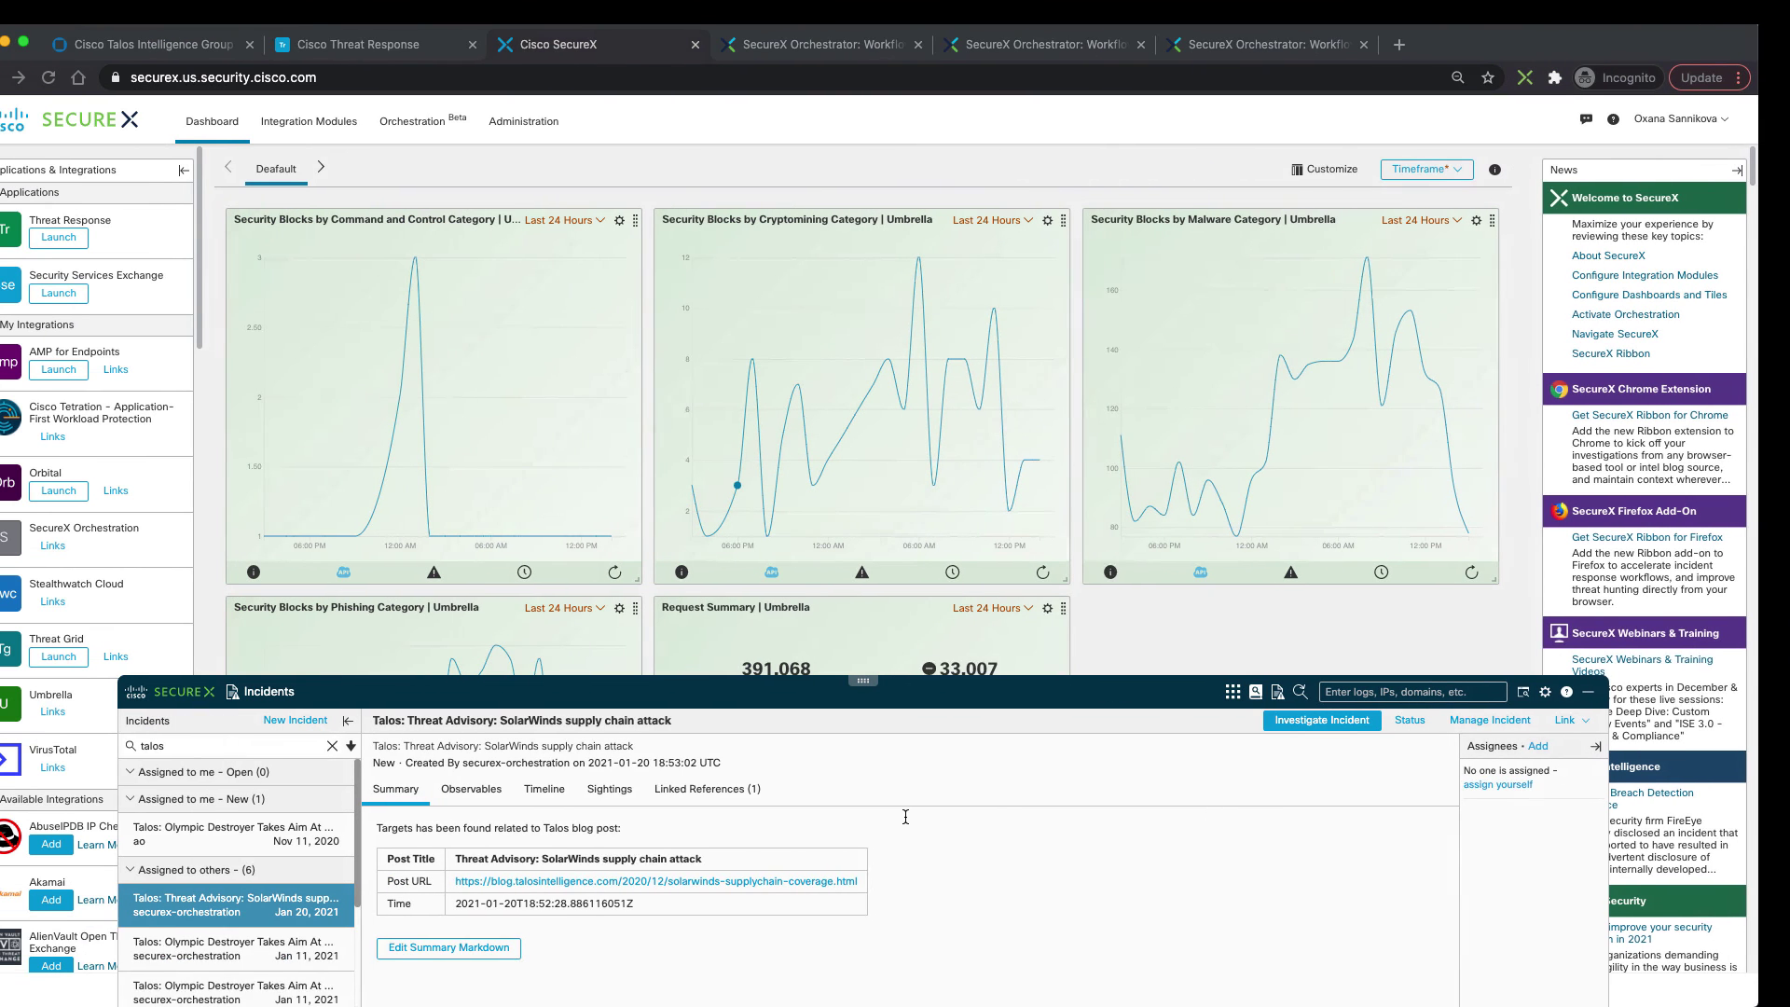
pyautogui.click(382, 47)
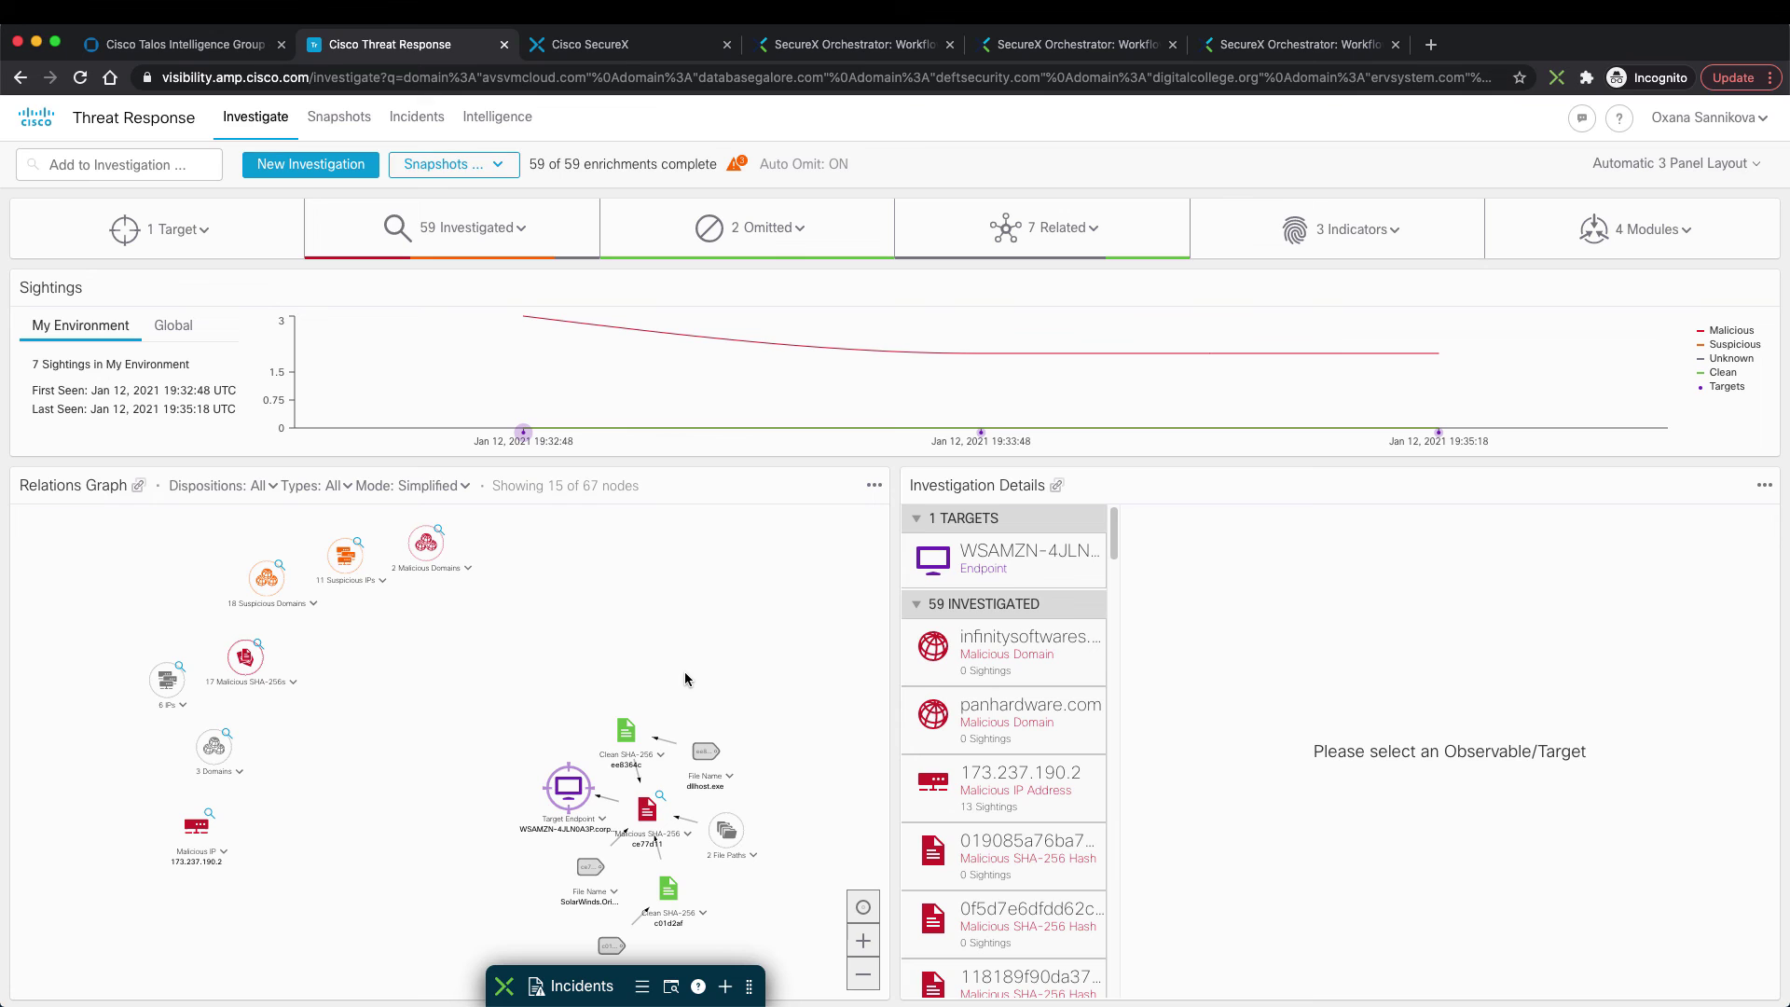
pyautogui.click(568, 796)
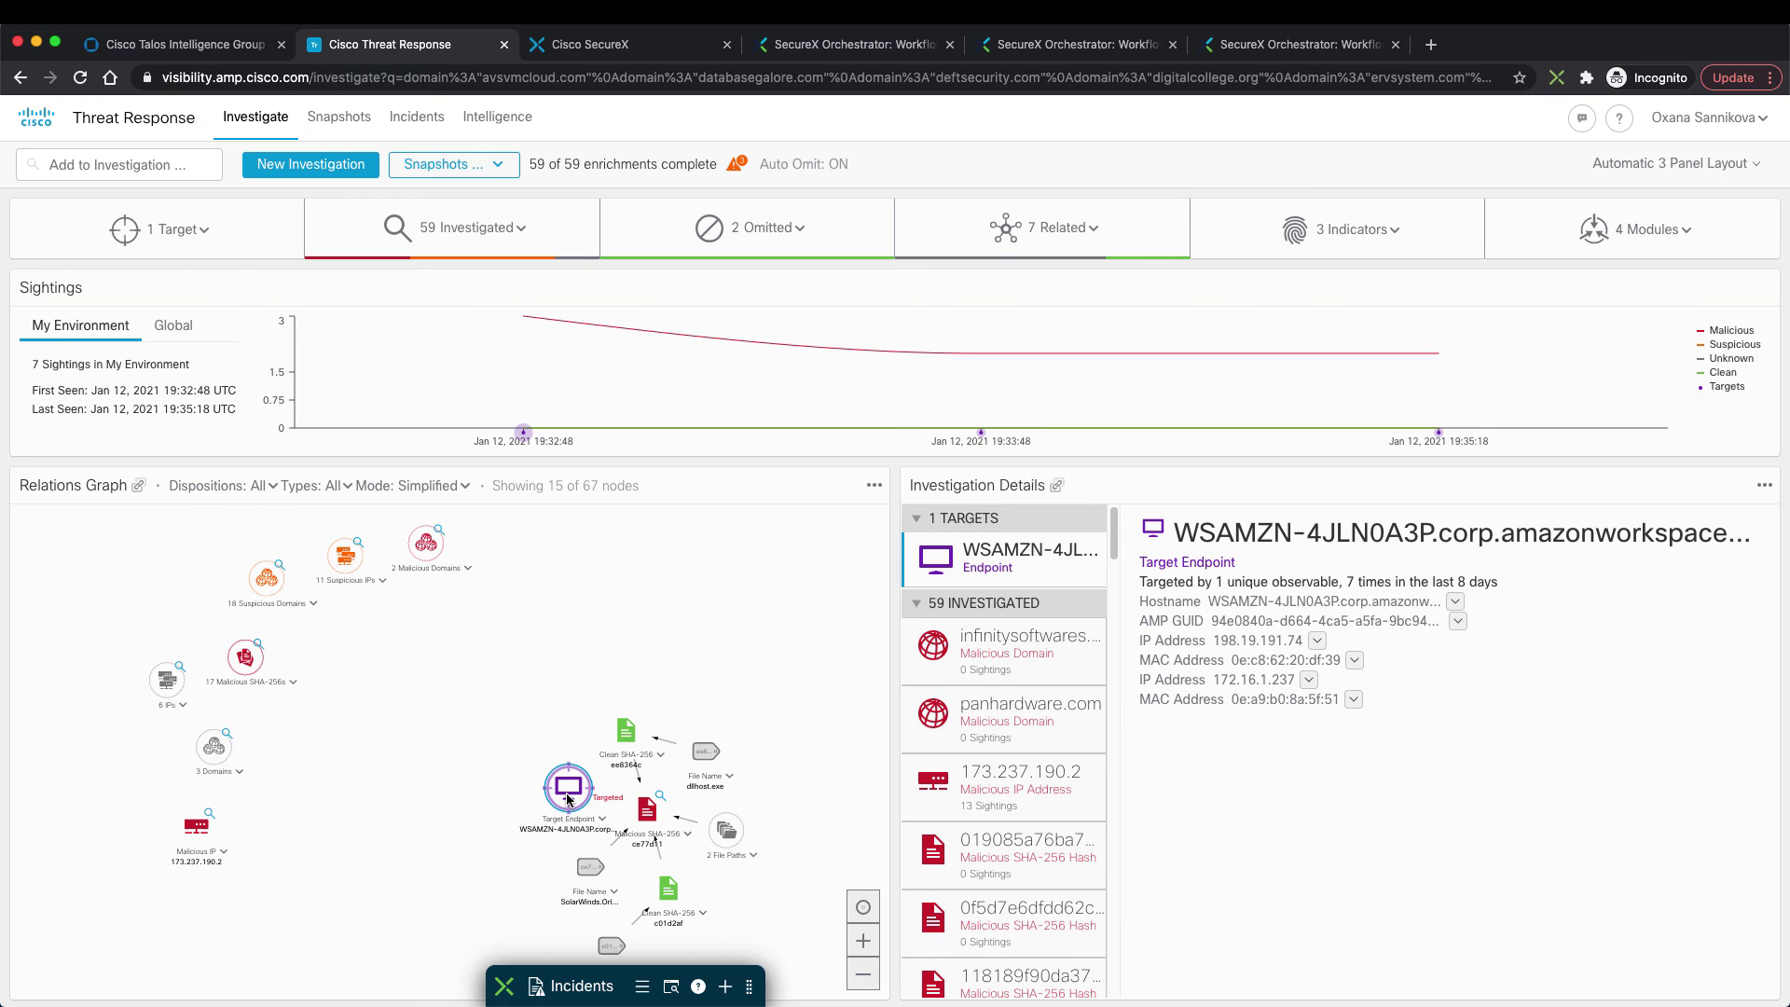
pyautogui.moveTo(568, 798); pyautogui.dragTo(545, 723)
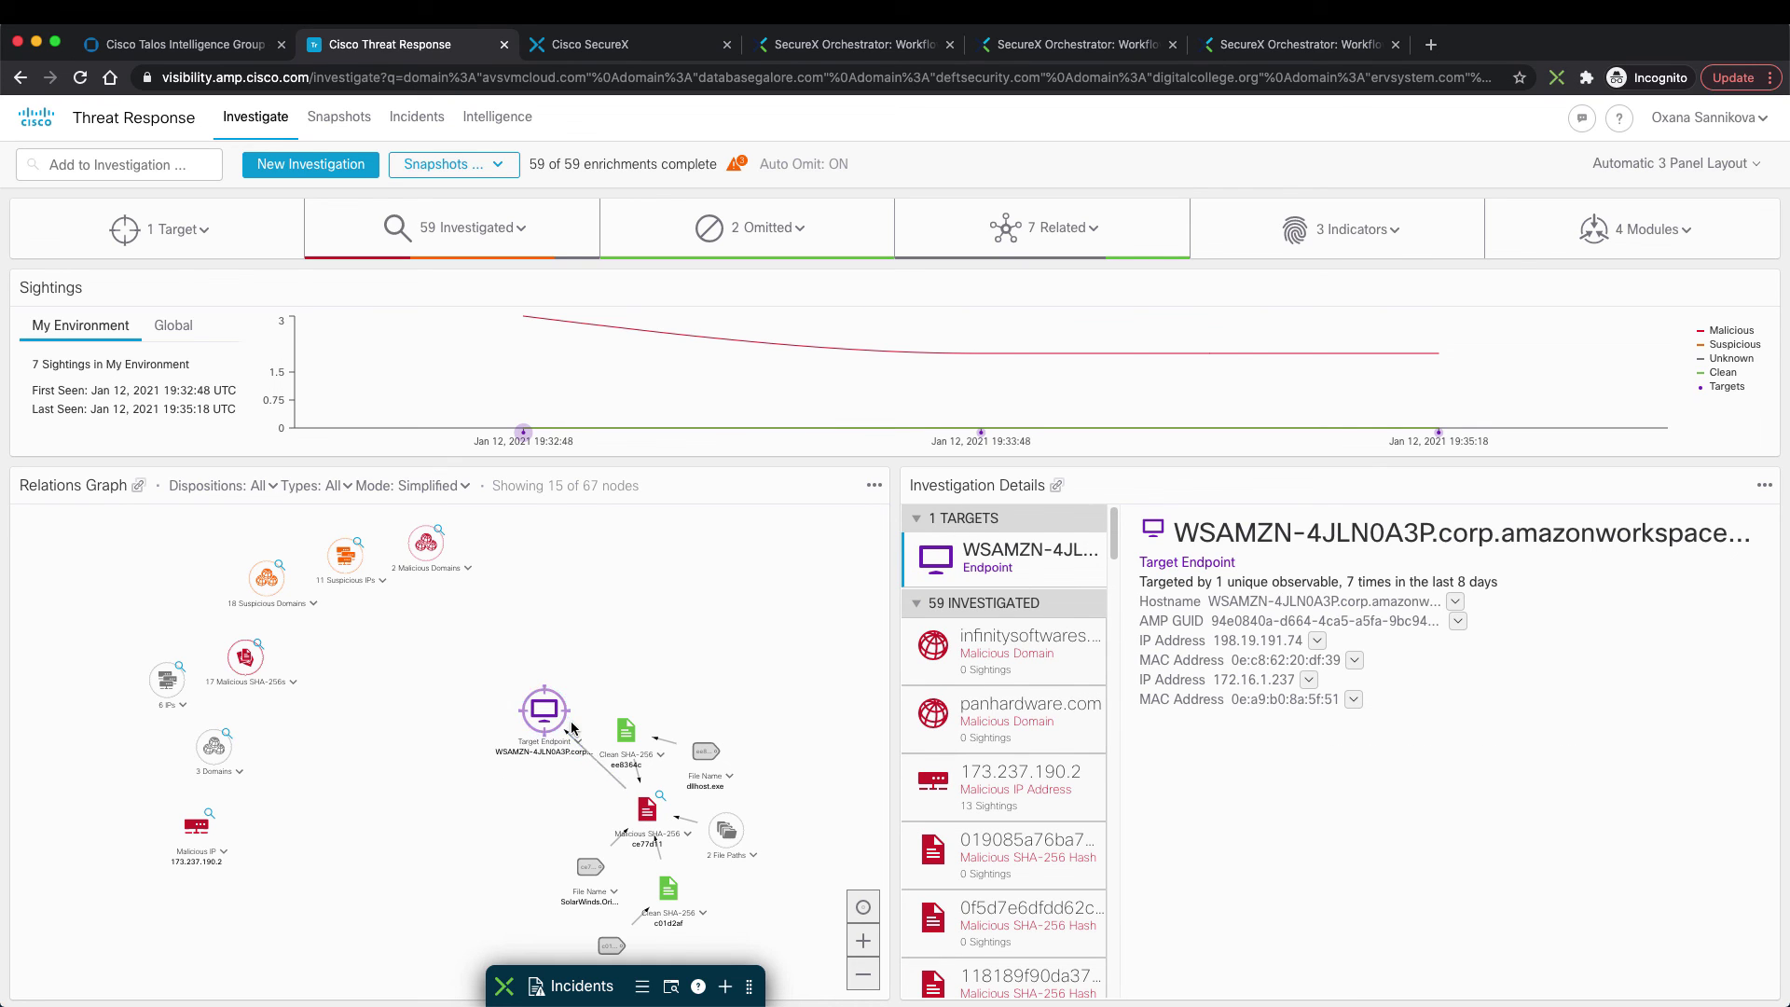
pyautogui.click(1457, 621)
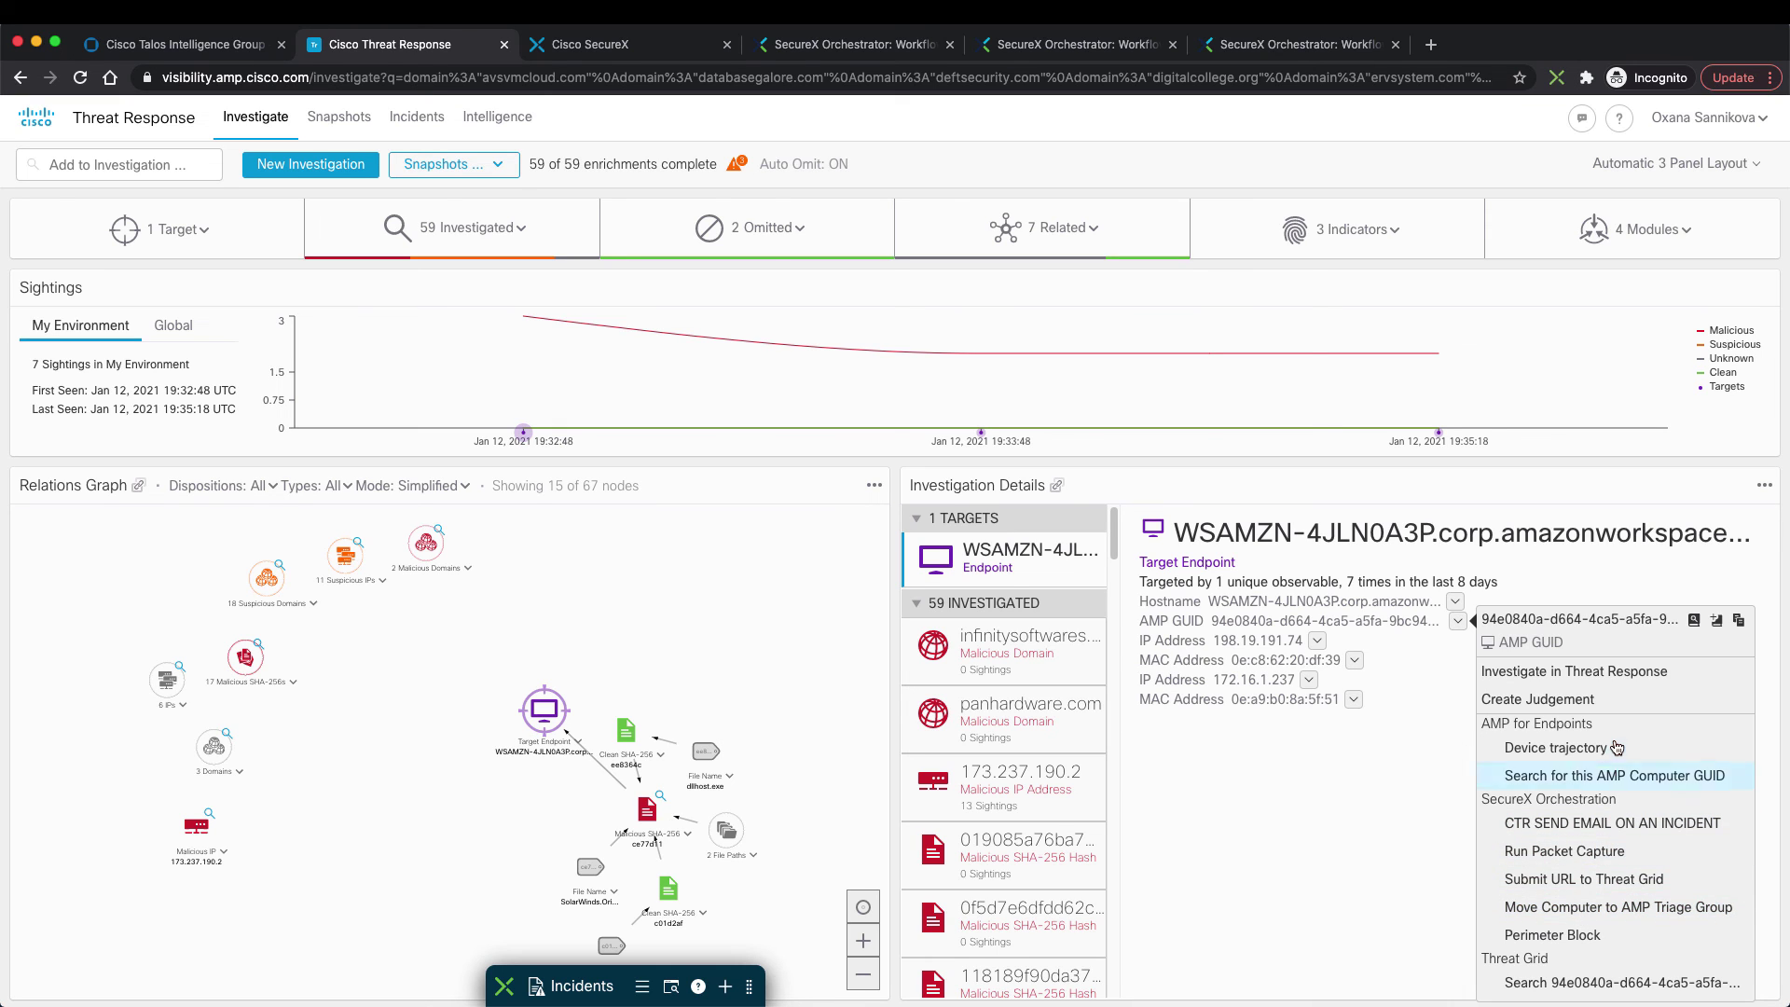
pyautogui.click(1403, 753)
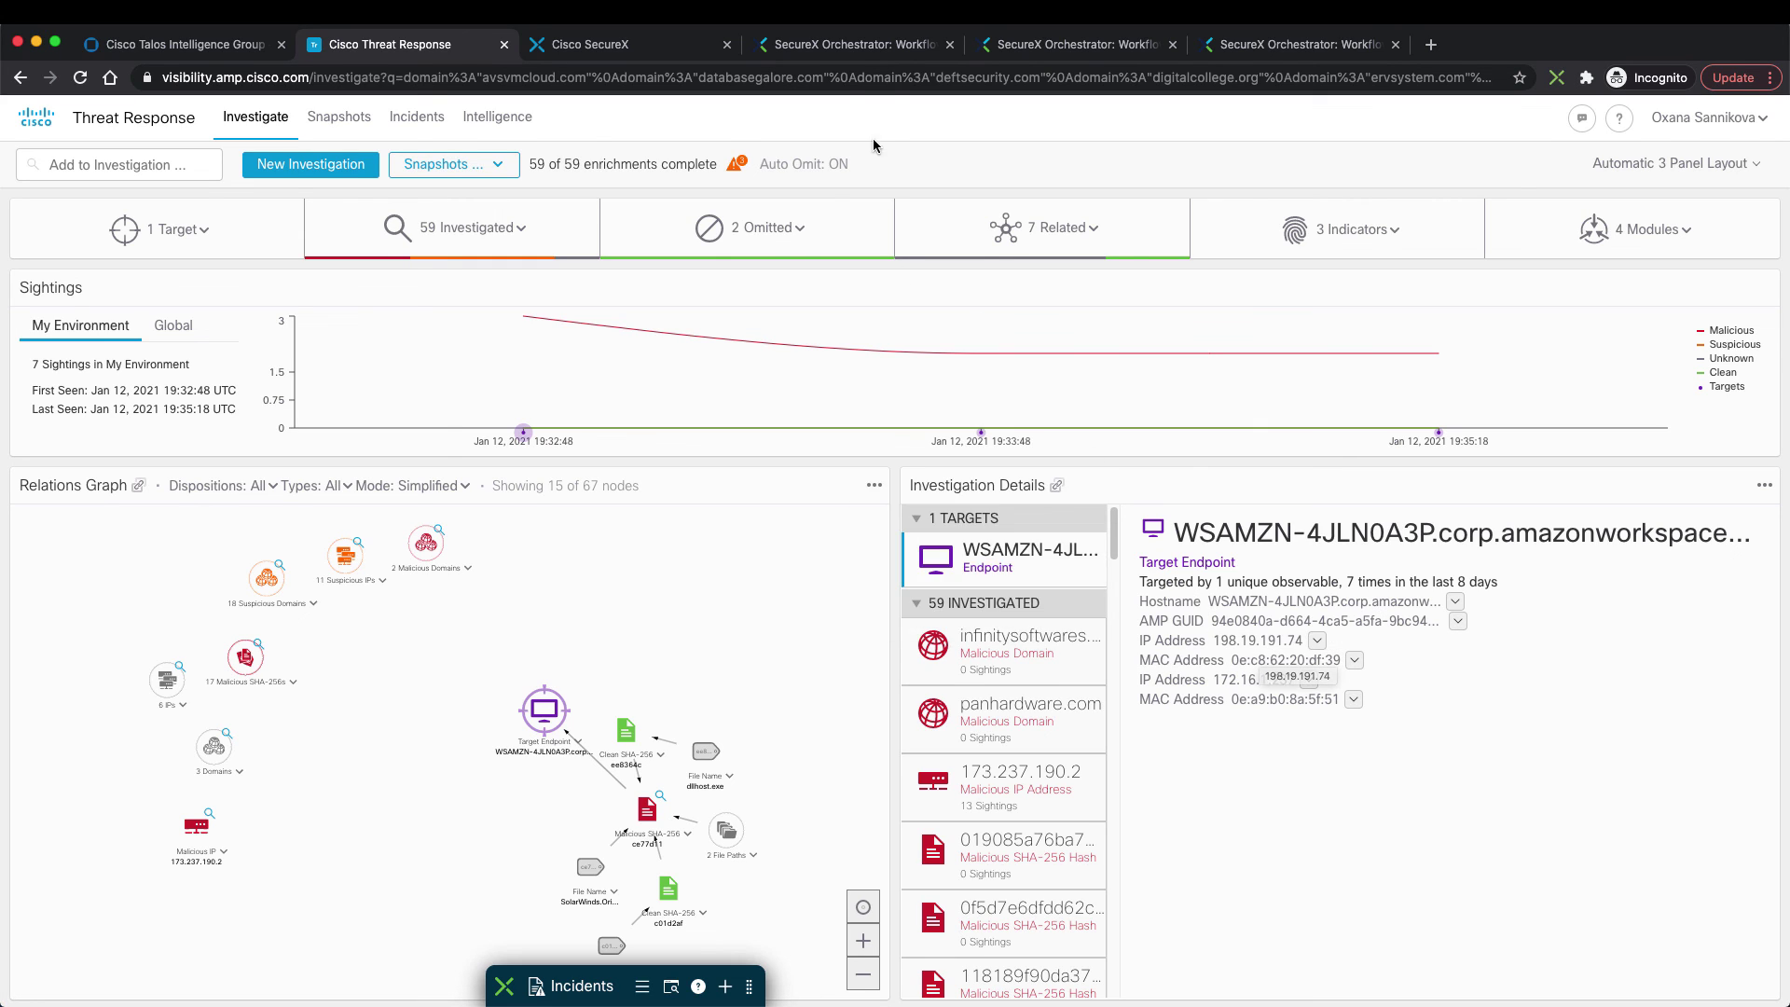
# Return to the orchestration workflow's deployment form with its input variables
pyautogui.click(842, 46)
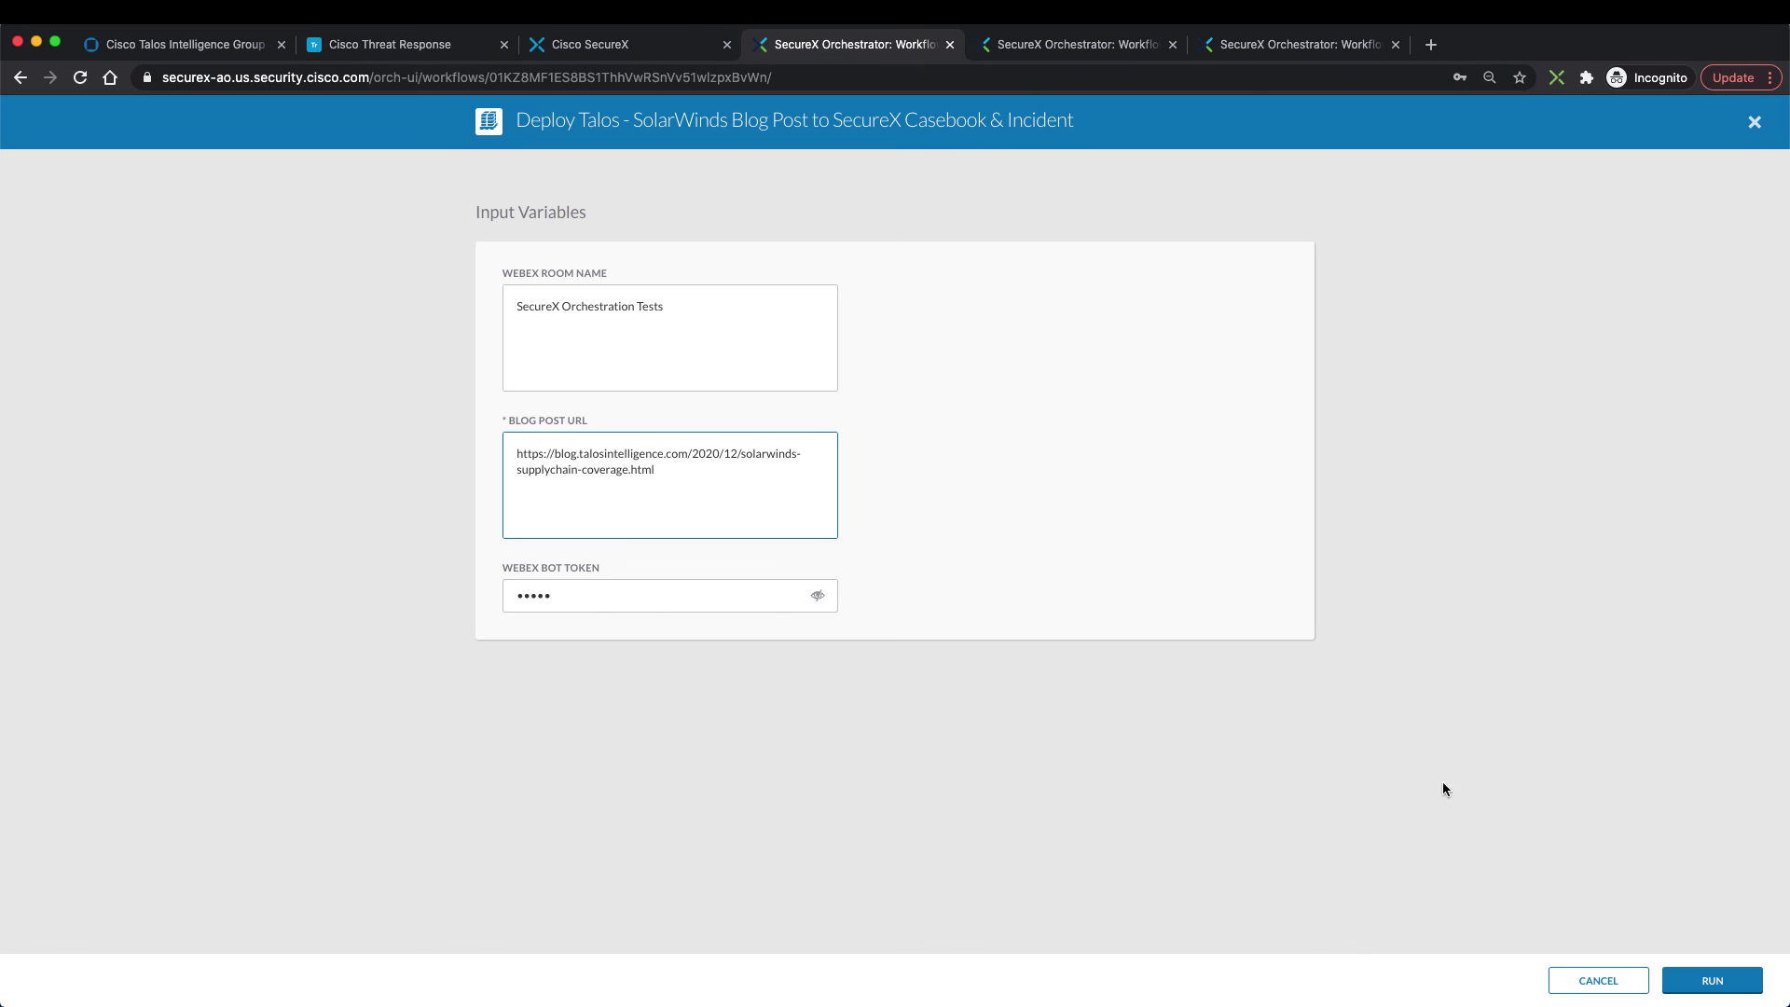